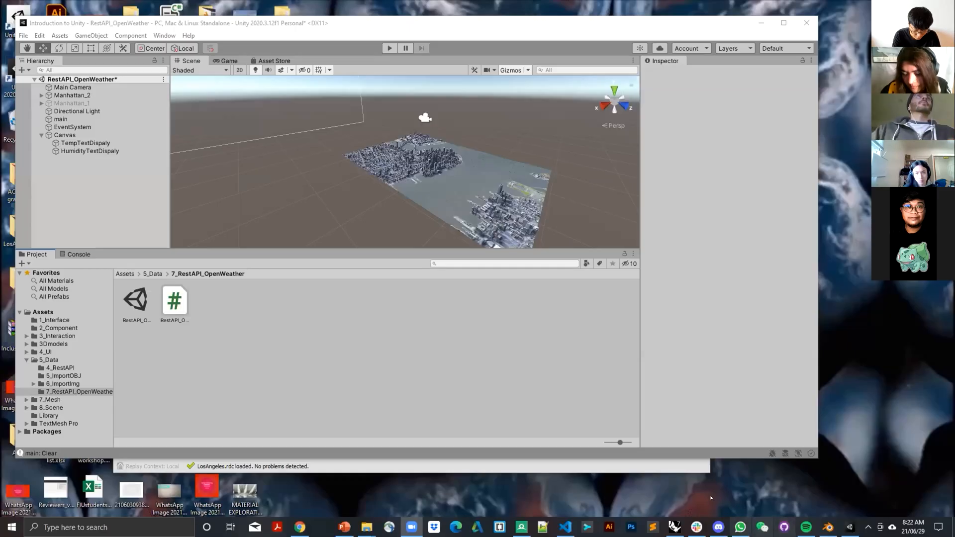
# - Move the Discord window out of the way, switch back to Unity and maximize the editor window
pyautogui.hotkey('alt', 'Tab')
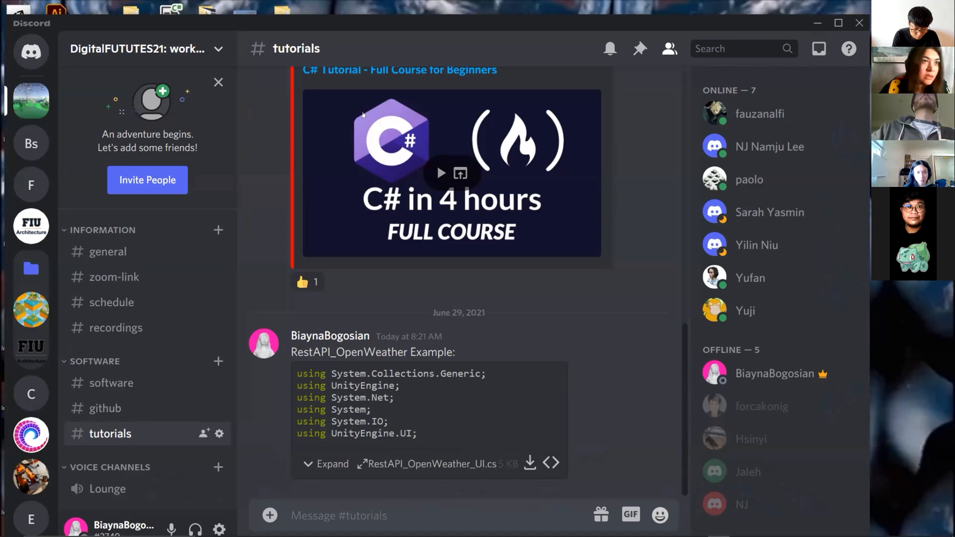
pyautogui.moveTo(422, 23); pyautogui.dragTo(511, 446)
pyautogui.click(807, 107)
pyautogui.moveTo(806, 107); pyautogui.dragTo(821, 114)
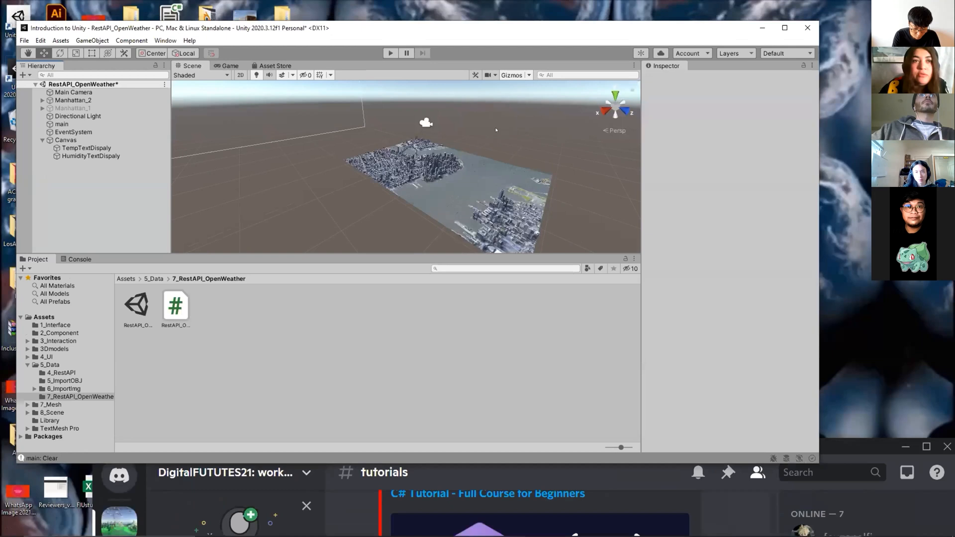
pyautogui.moveTo(456, 39); pyautogui.dragTo(496, 130)
pyautogui.doubleClick(496, 130)
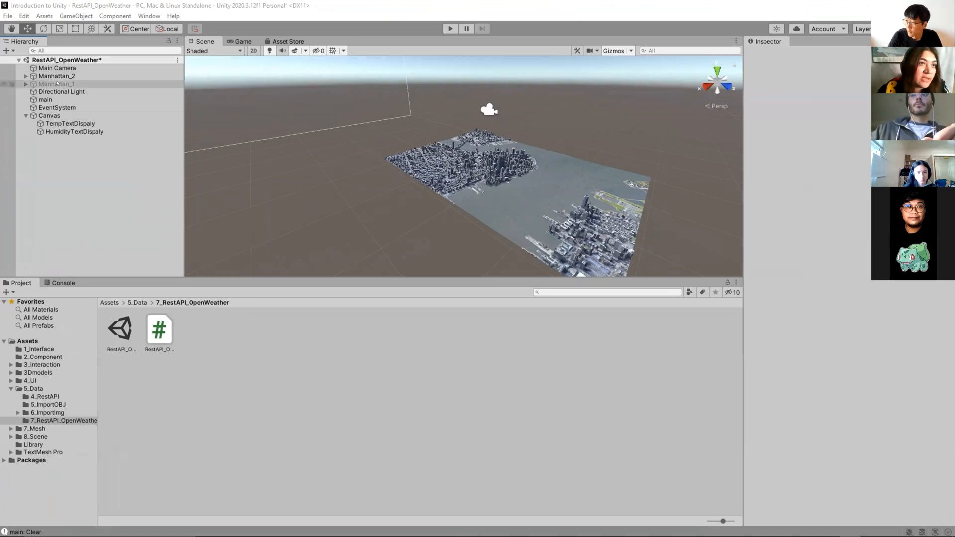
# - Activate the Manhattan_1 model in the scene and deactivate Manhattan_2
pyautogui.click(55, 84)
pyautogui.click(771, 55)
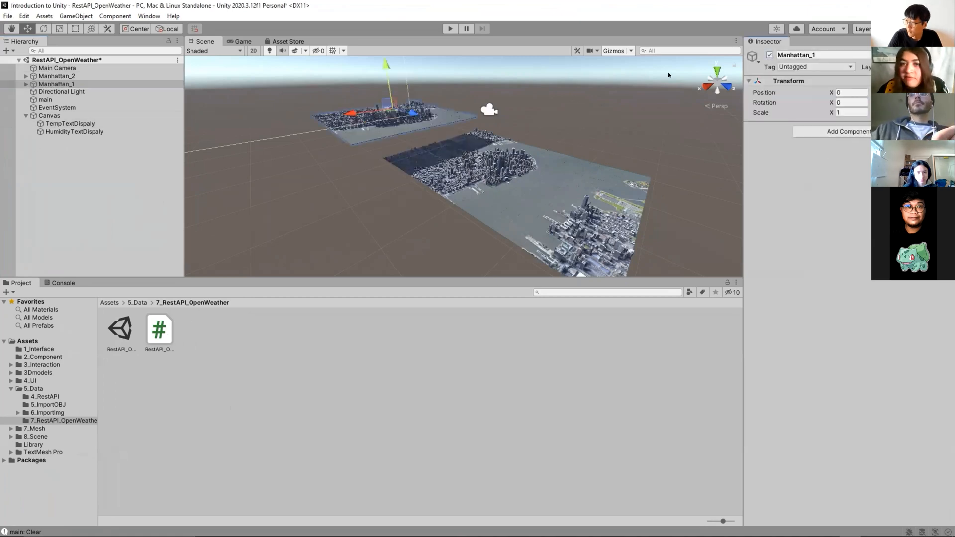
pyautogui.click(41, 76)
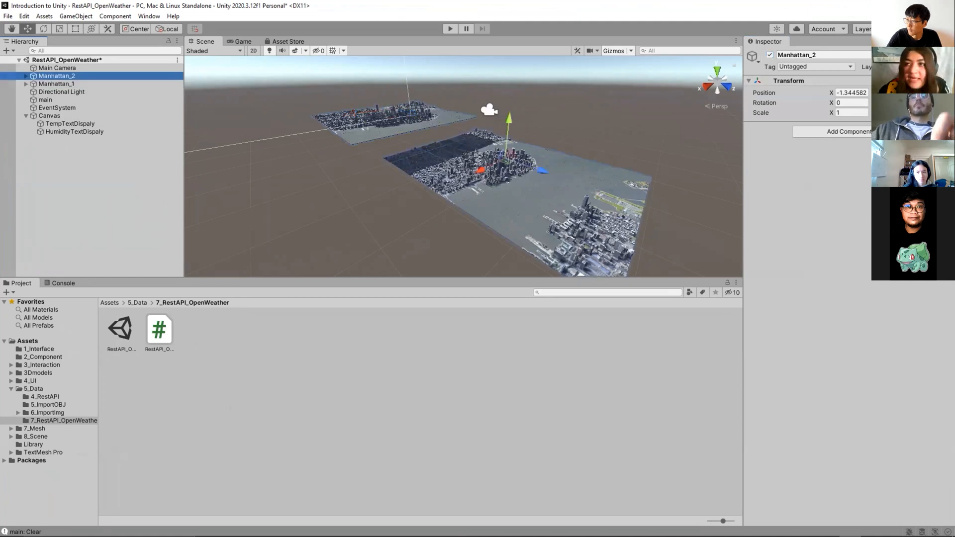
pyautogui.click(771, 54)
pyautogui.scroll(-6, 467, 105)
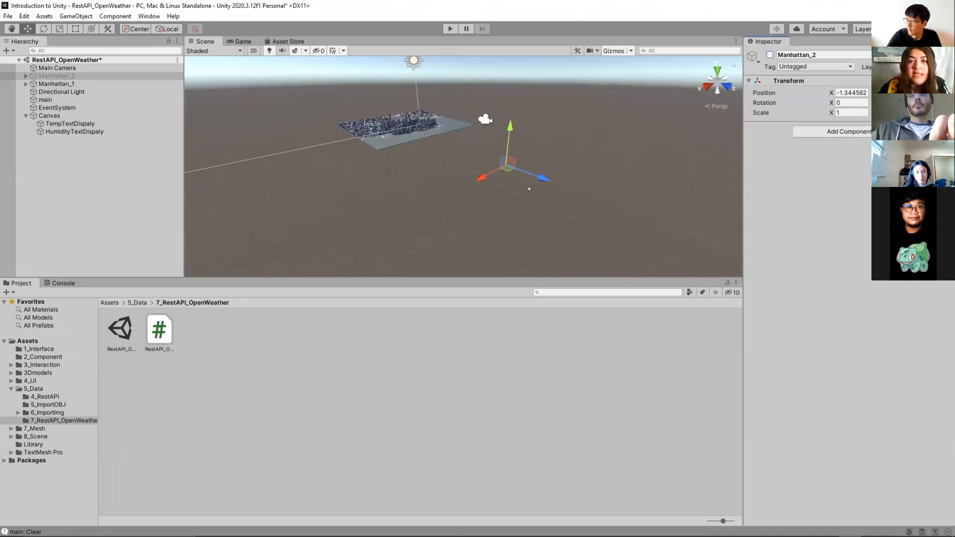
# - Run the scene in play mode to check the temperature and humidity display over the city, and stop it
pyautogui.scroll(5, 448, 94)
pyautogui.moveTo(504, 122); pyautogui.dragTo(537, 147, button='middle')
pyautogui.moveTo(480, 153); pyautogui.dragTo(508, 190, button='middle')
pyautogui.scroll(4, 488, 68)
pyautogui.hotkey('ctrl', 'p')
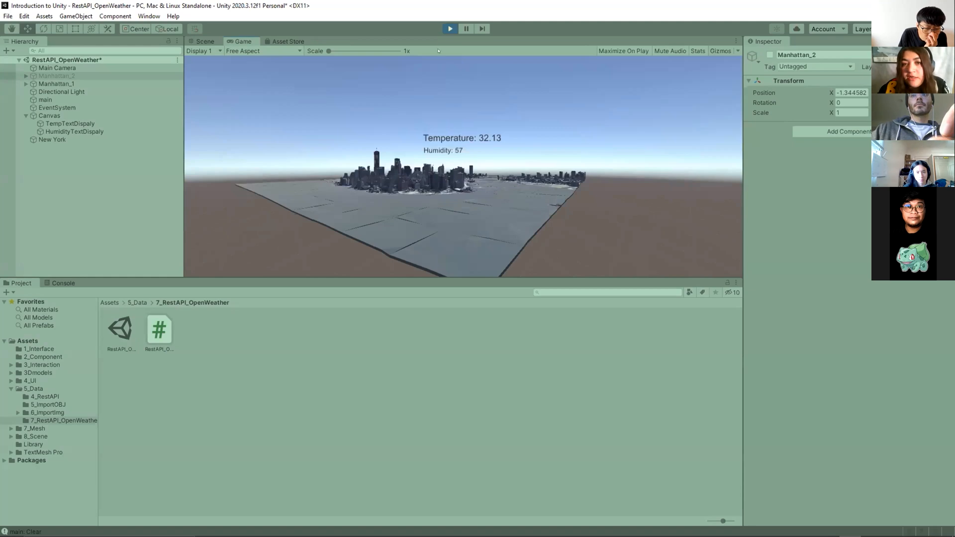
pyautogui.hotkey('ctrl', 'p')
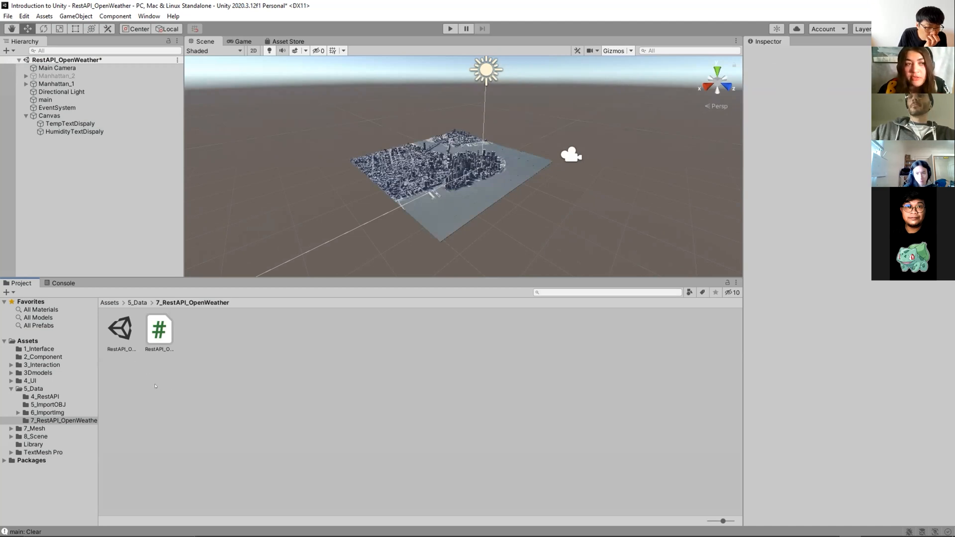
# - Remove the Rest API_Open Weather_UI script component from the main object
pyautogui.click(49, 99)
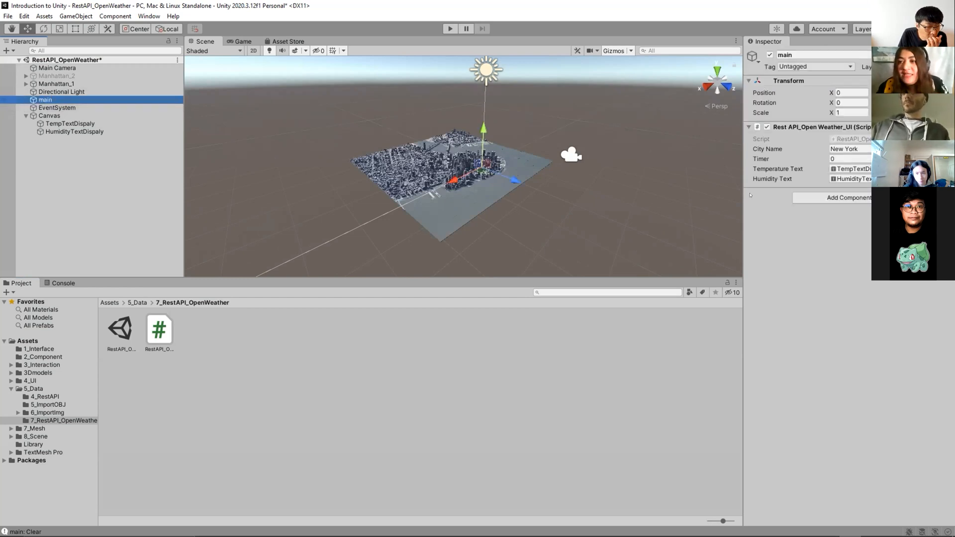
pyautogui.rightClick(843, 128)
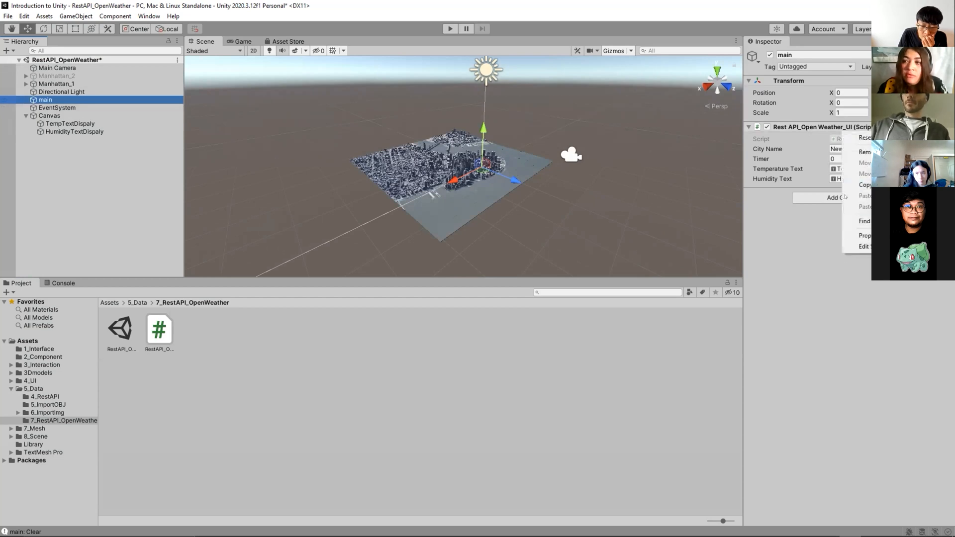
pyautogui.click(833, 119)
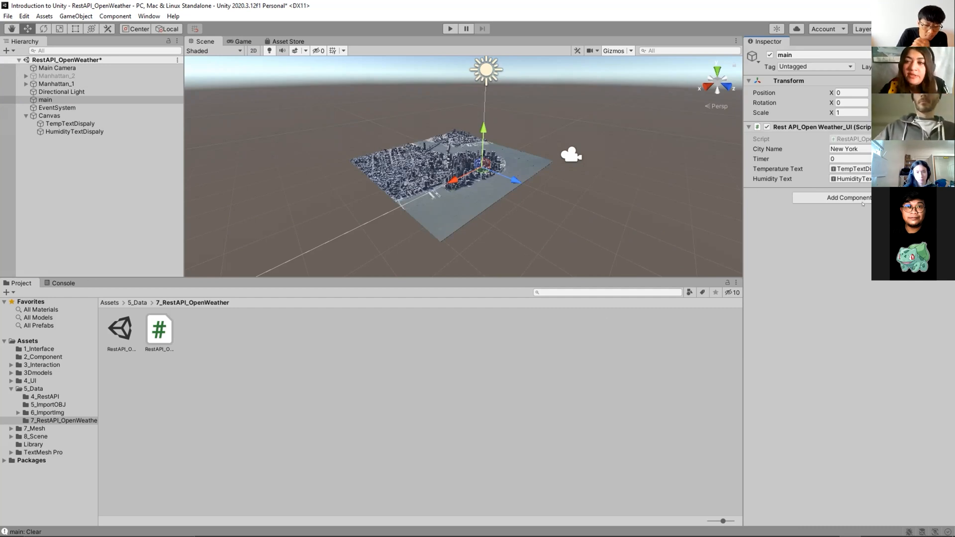
pyautogui.click(949, 127)
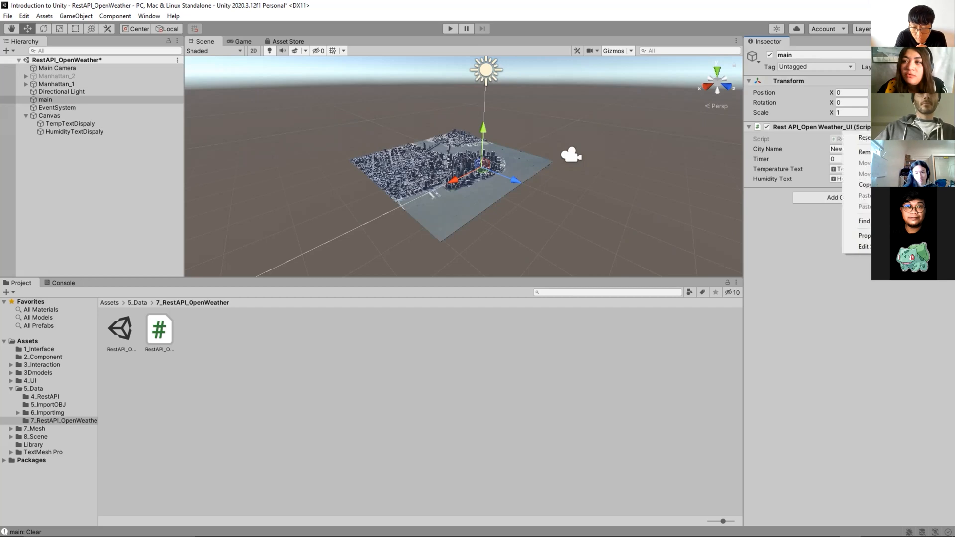
pyautogui.click(861, 152)
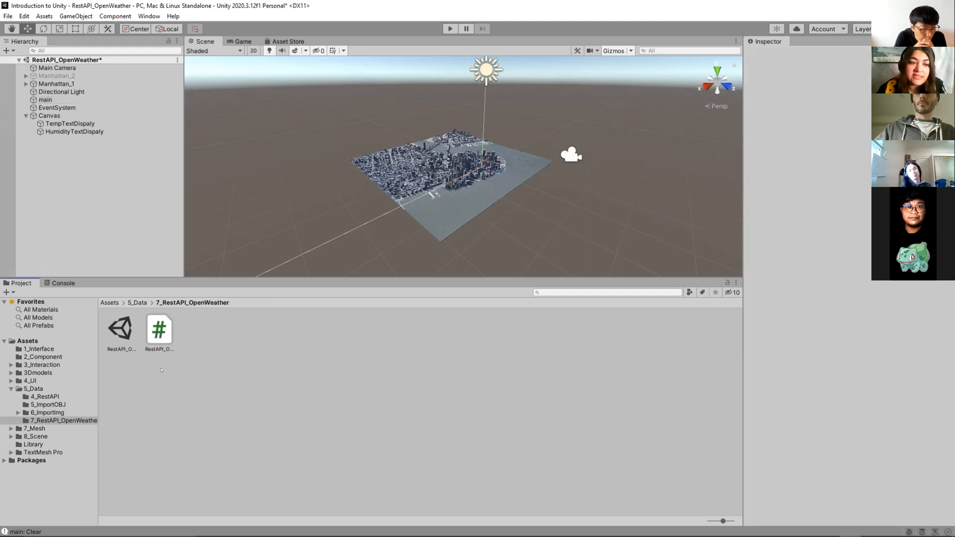
pyautogui.click(45, 100)
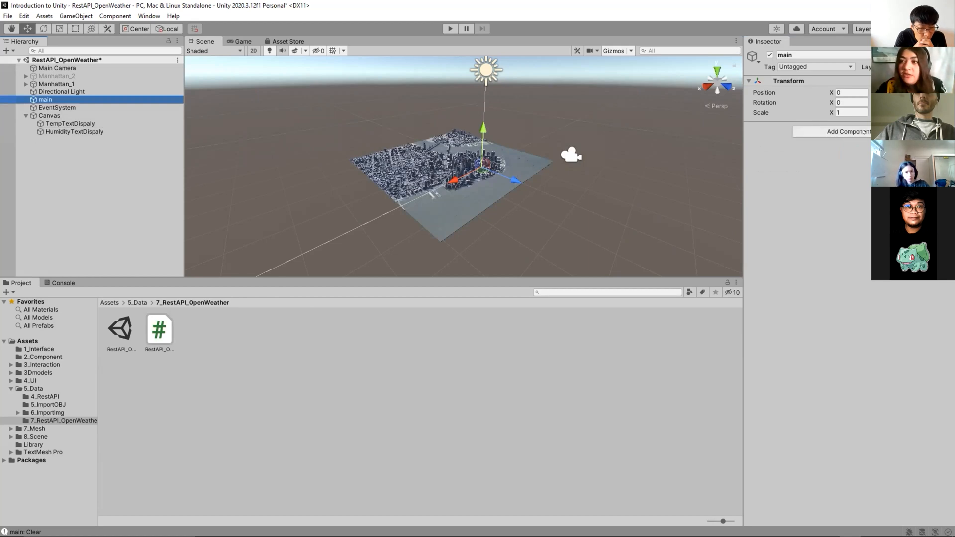
pyautogui.click(847, 132)
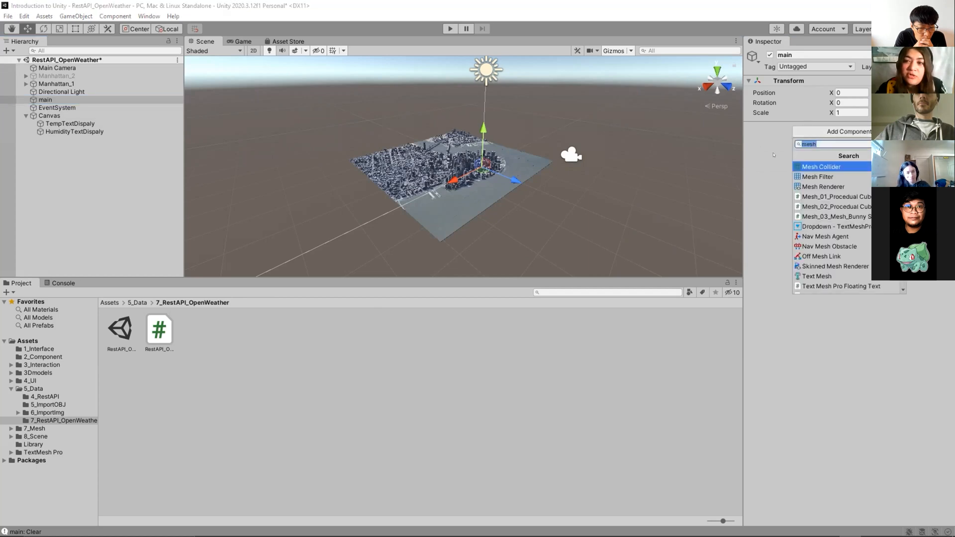
pyautogui.click(466, 303)
pyautogui.click(345, 320)
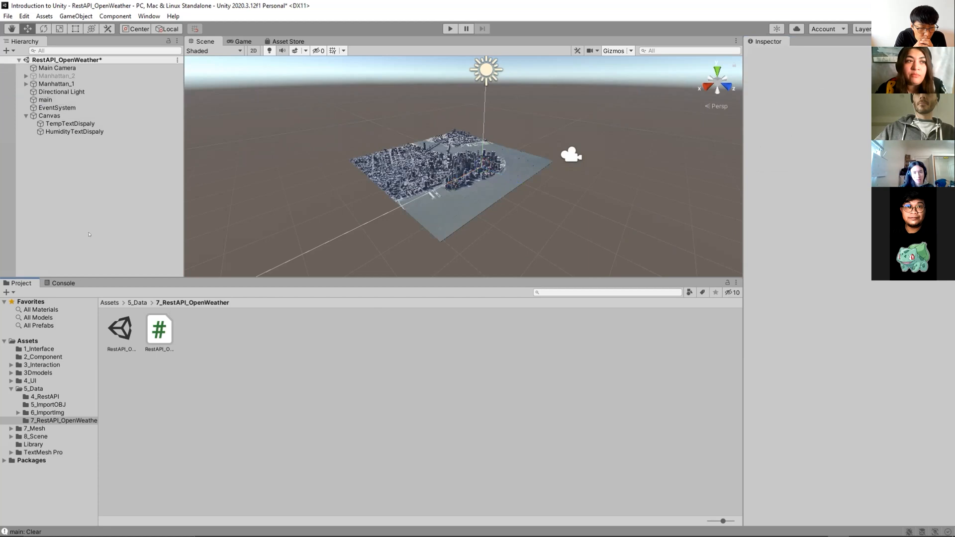
# - Attach the weather script from the 7_RestAPI_OpenWeather folder to the main object and display its component fields
pyautogui.click(46, 99)
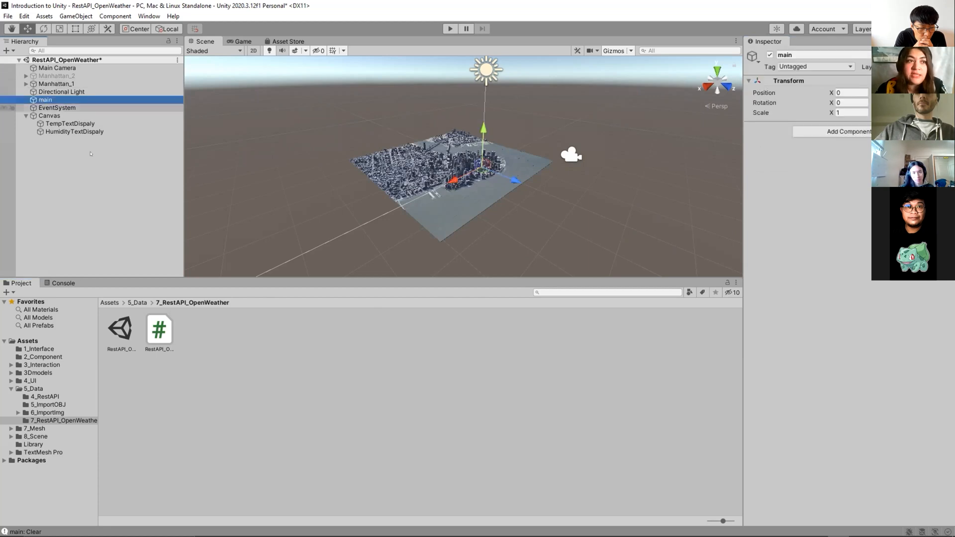
pyautogui.click(167, 332)
pyautogui.moveTo(167, 331); pyautogui.dragTo(844, 221)
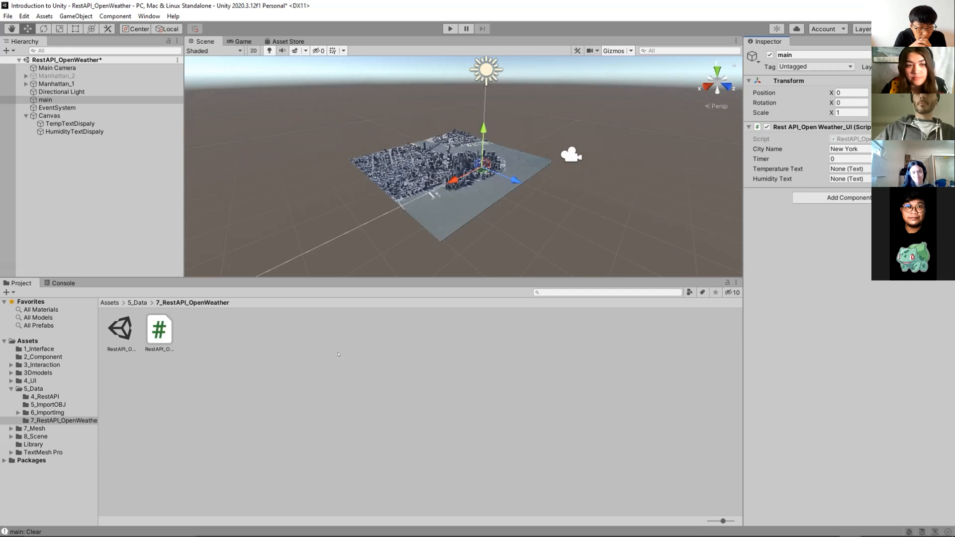
pyautogui.click(244, 318)
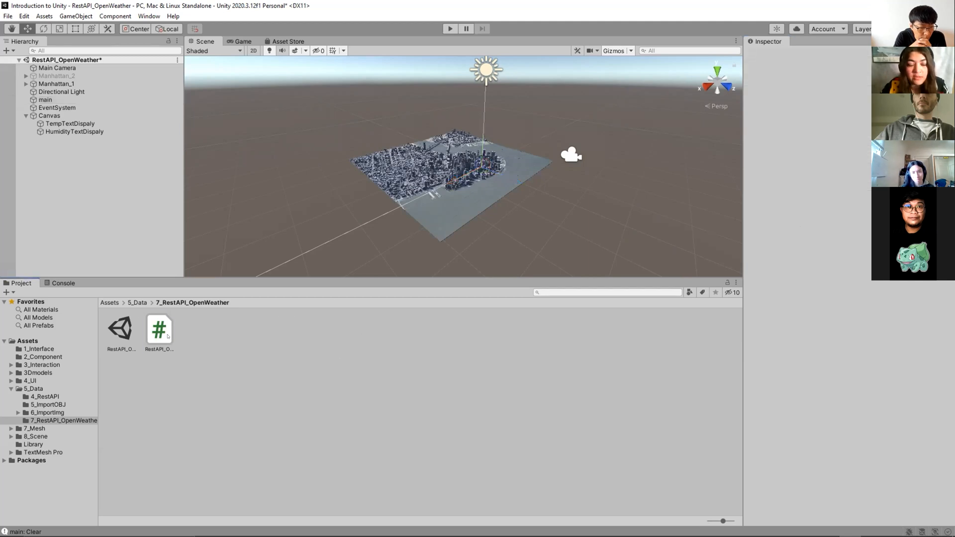
pyautogui.click(159, 329)
pyautogui.click(45, 100)
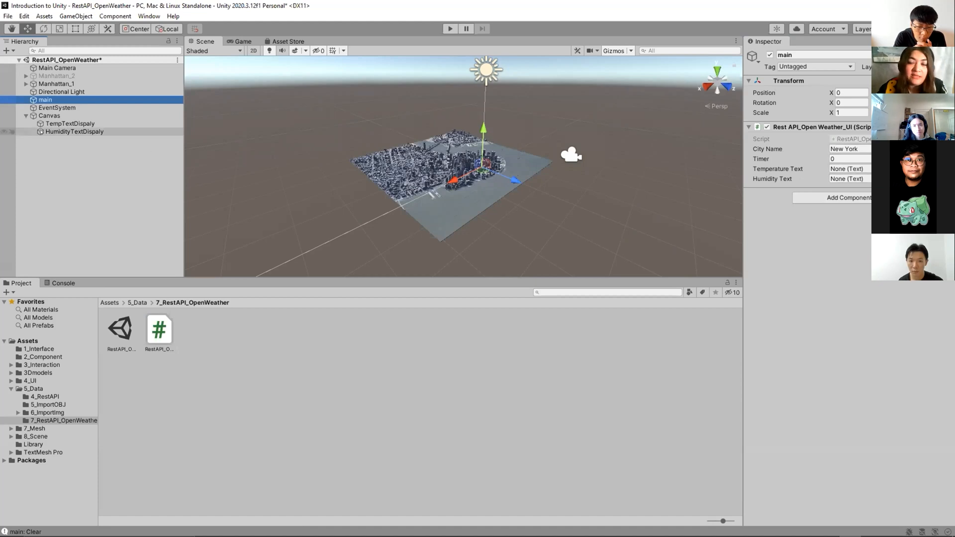
# - Look through the 4_UI assets folder and the UI object types available for creation
pyautogui.click(82, 16)
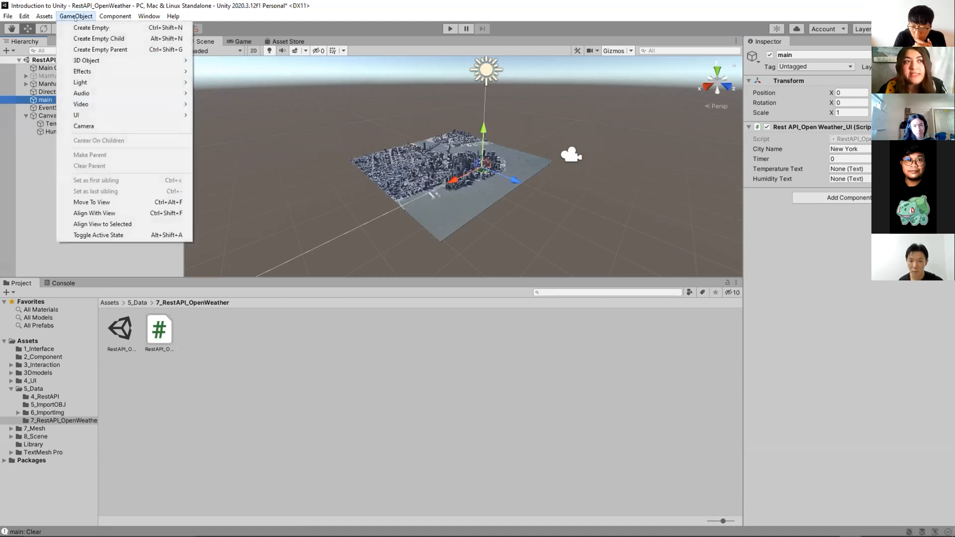
pyautogui.moveTo(84, 115)
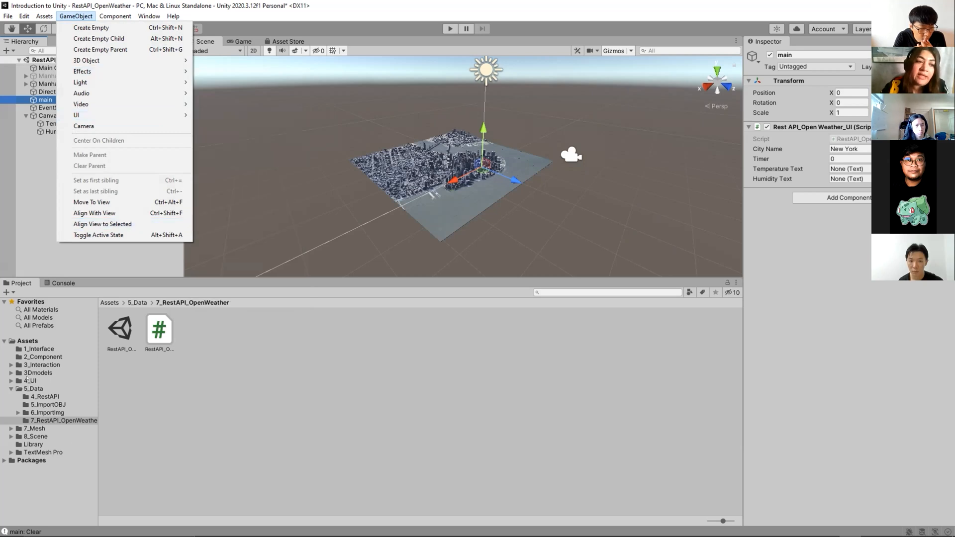
pyautogui.click(27, 380)
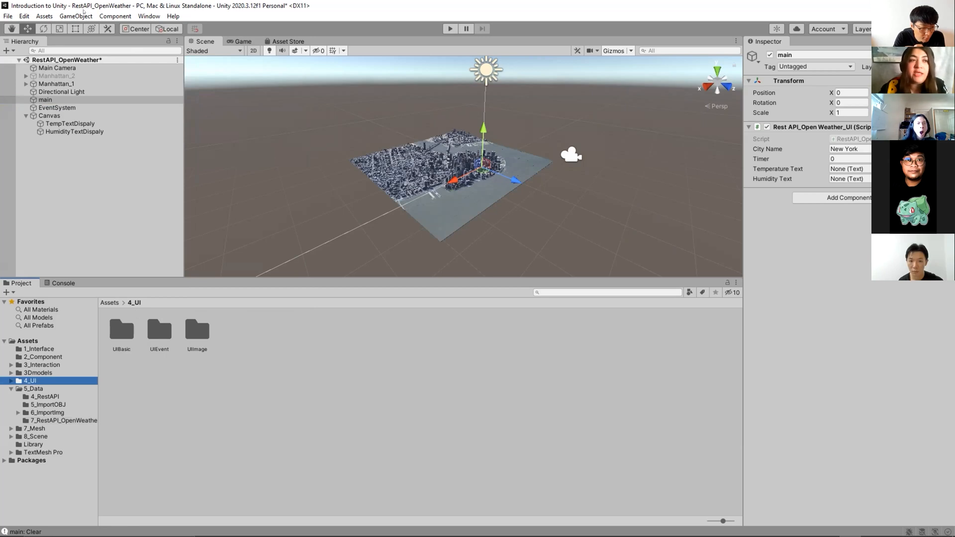
pyautogui.click(76, 16)
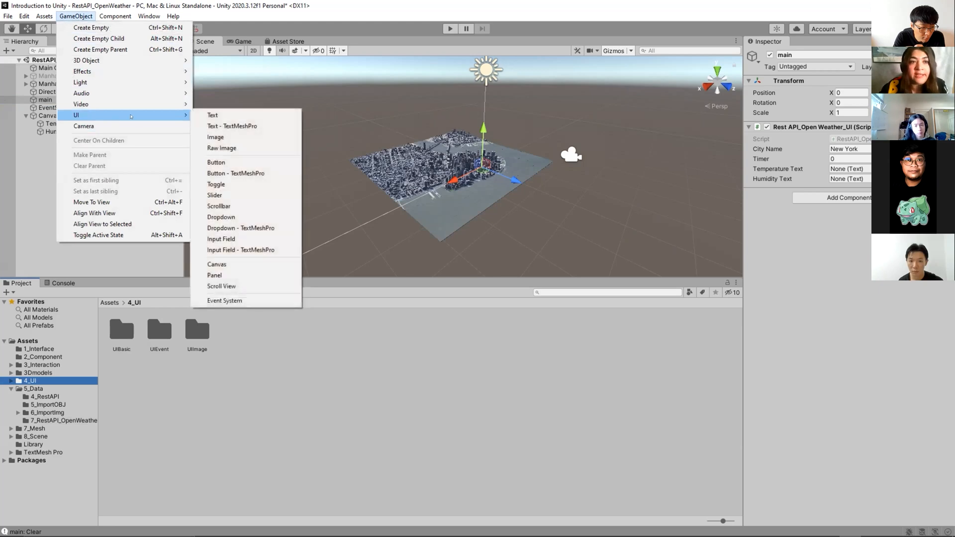
pyautogui.moveTo(161, 110)
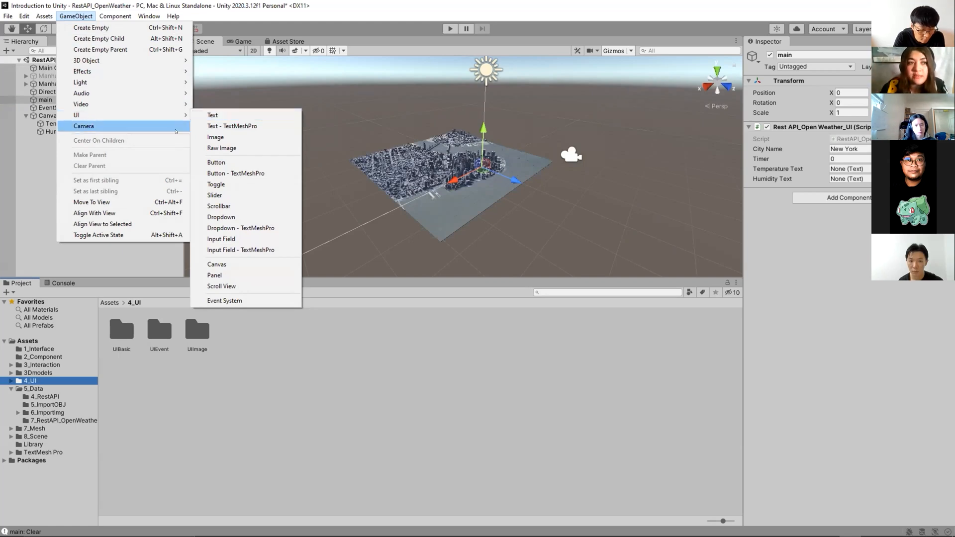
pyautogui.click(45, 162)
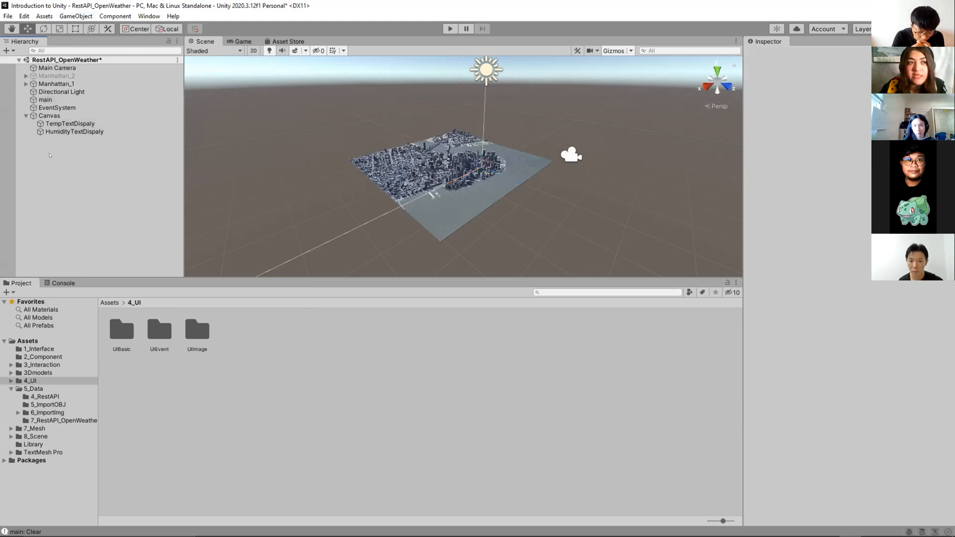
# - Add two new UI Text objects under the Canvas, keeping their default names
pyautogui.click(75, 16)
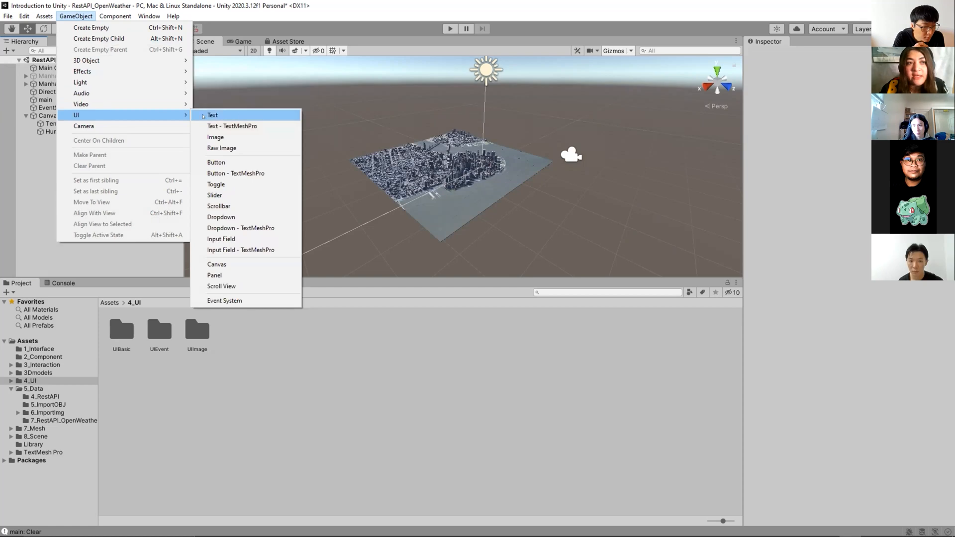
pyautogui.click(213, 115)
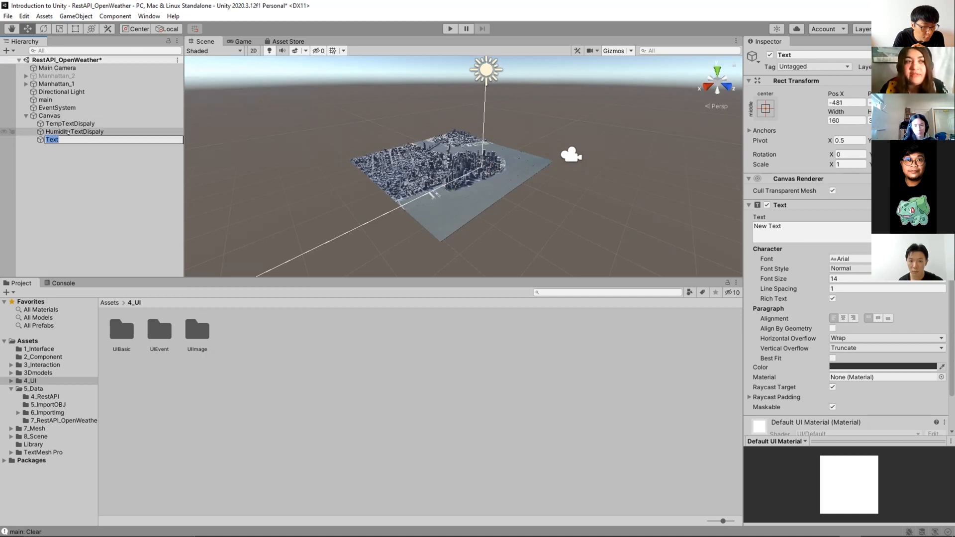
pyautogui.click(83, 186)
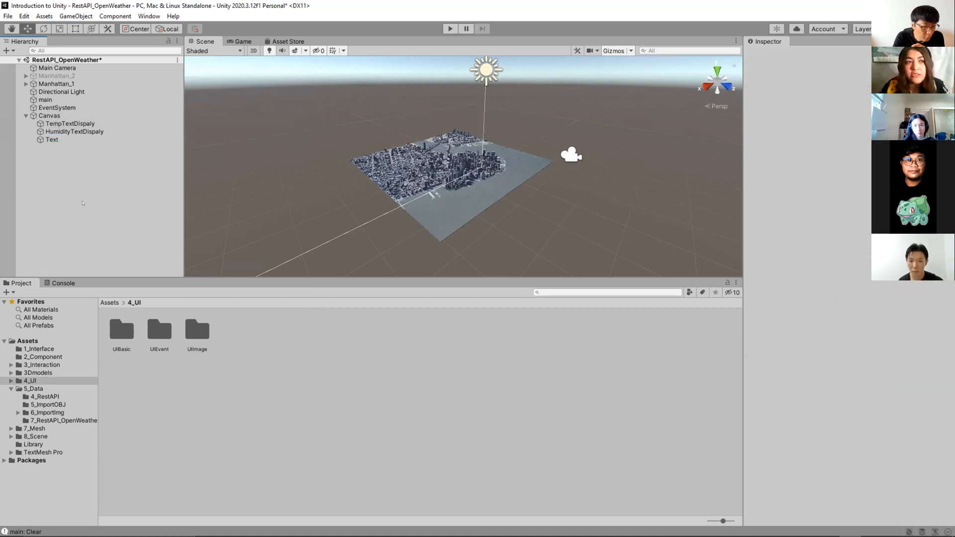
pyautogui.click(75, 16)
pyautogui.moveTo(80, 115)
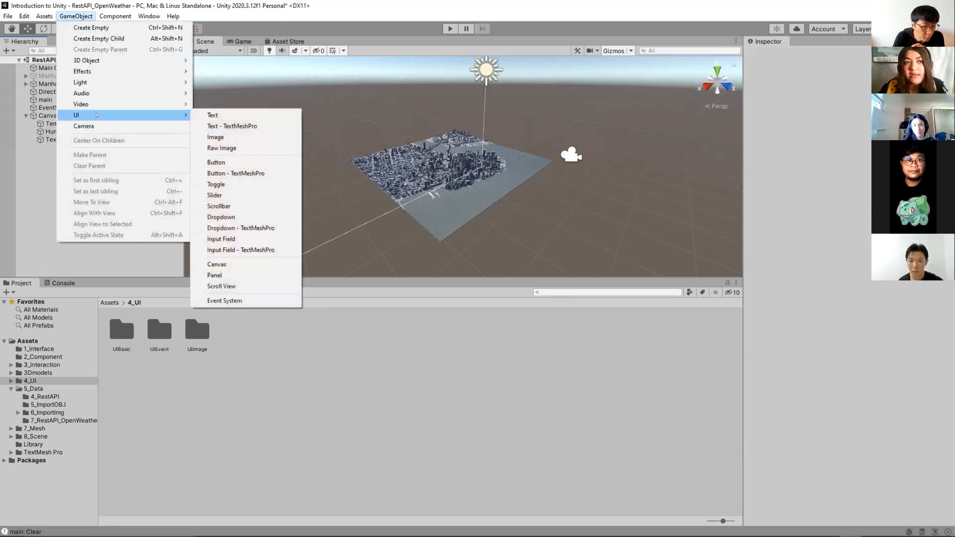
pyautogui.click(225, 117)
pyautogui.click(59, 194)
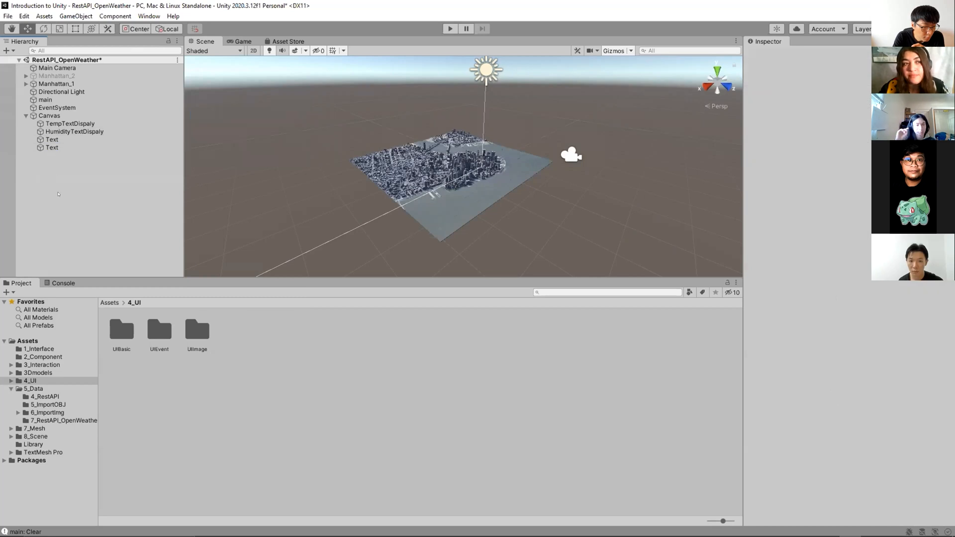
# - Frame the first new Text object in the scene view and open its text content for editing
pyautogui.click(62, 148)
pyautogui.click(67, 171)
pyautogui.click(51, 139)
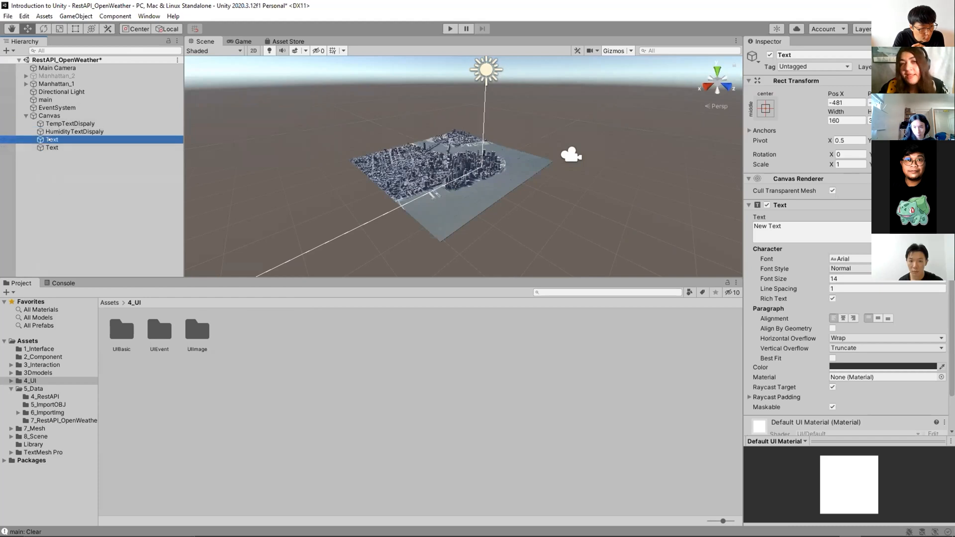
pyautogui.press('f')
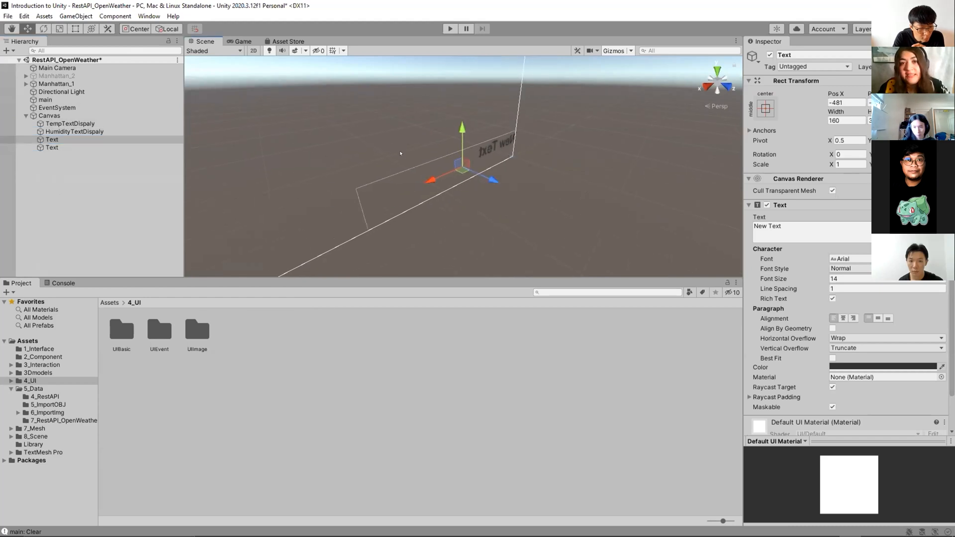
pyautogui.scroll(6, 504, 163)
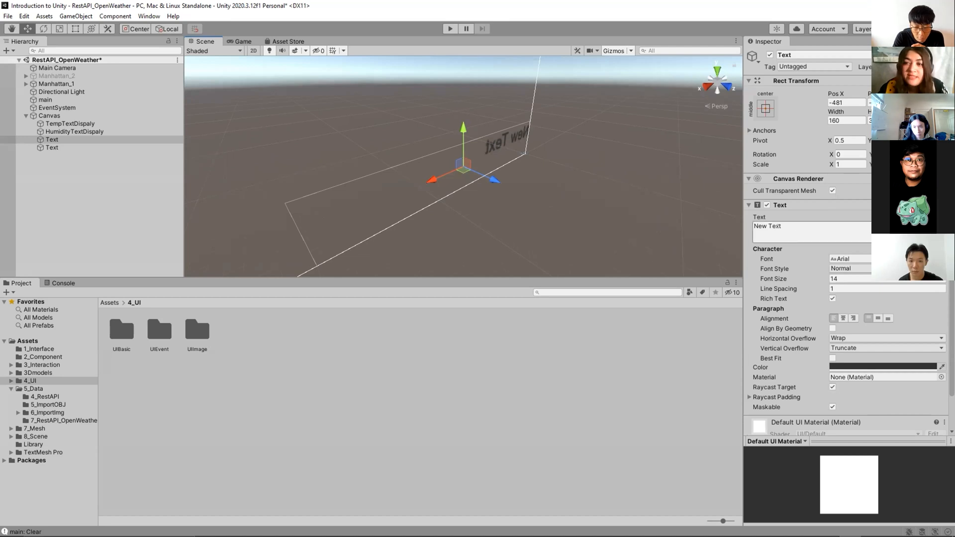
pyautogui.click(784, 226)
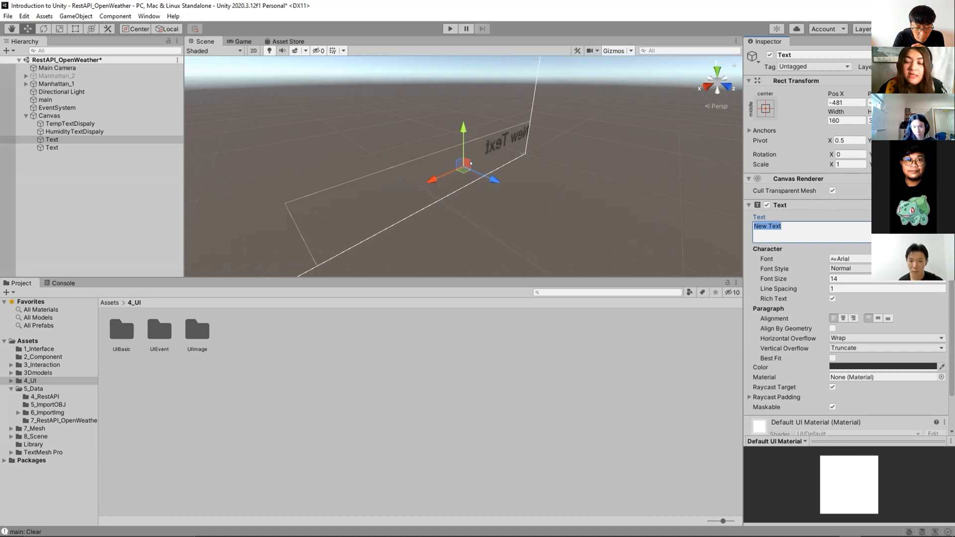
# - Set the first new Text object's content to "Hello World"
pyautogui.write('Hello')
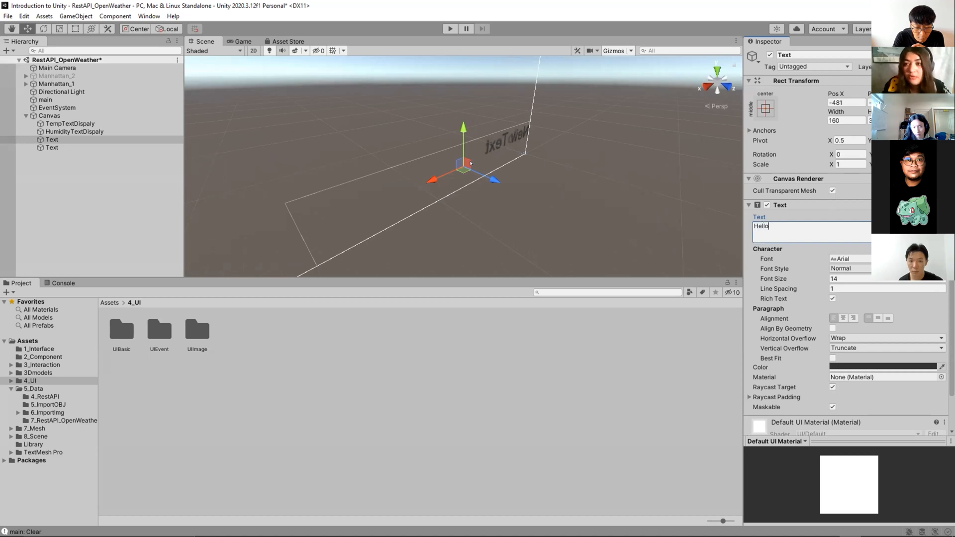
pyautogui.write(' World')
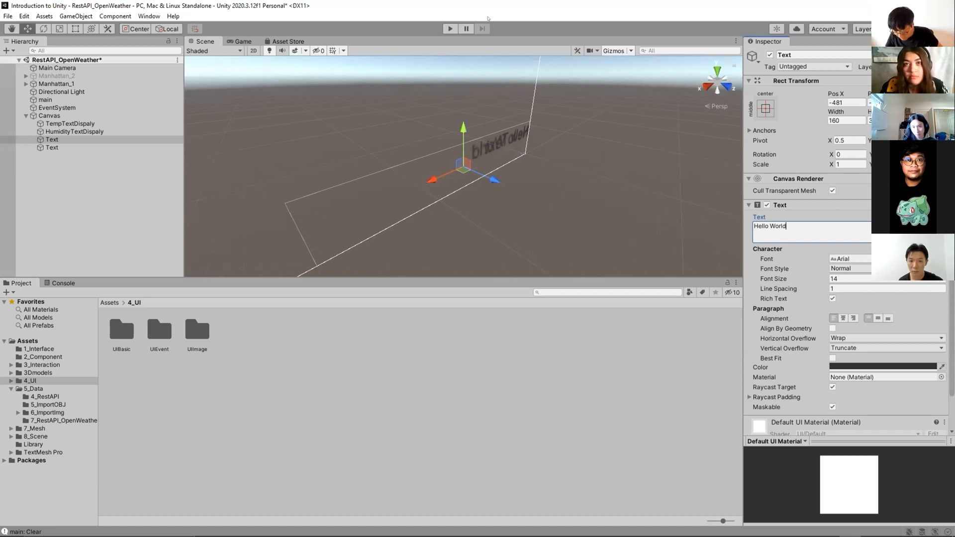
pyautogui.click(560, 194)
# - Move the second new Text object straight up so it sits above the Hello World text
pyautogui.click(481, 155)
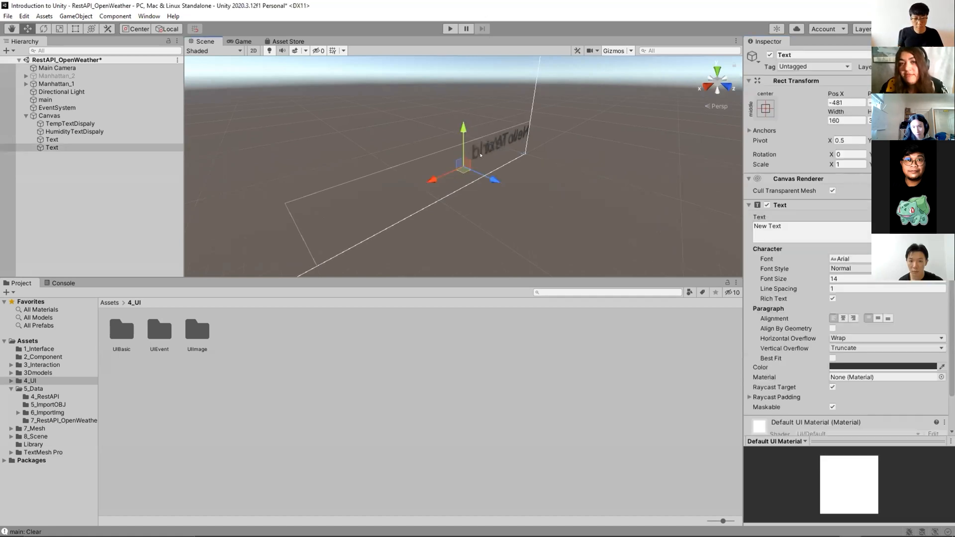
pyautogui.click(52, 141)
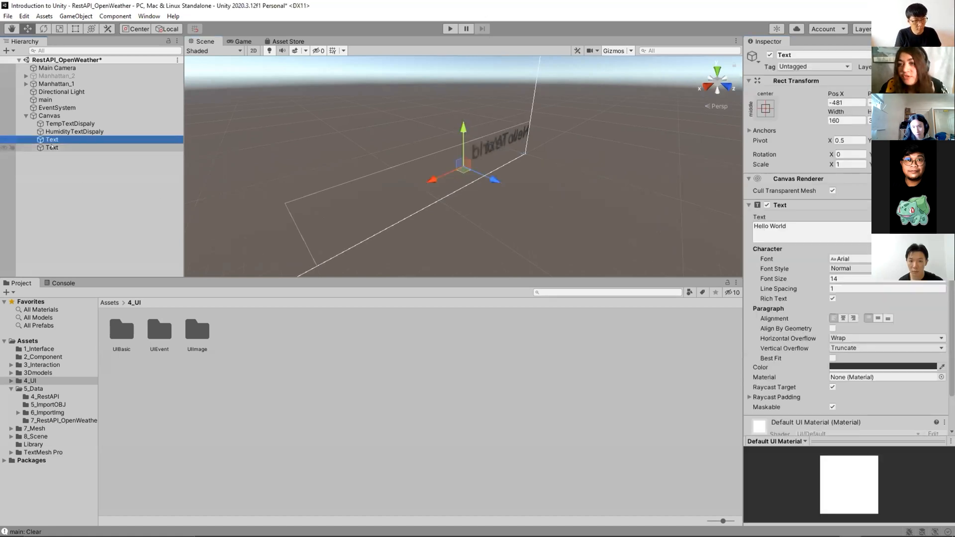
pyautogui.click(54, 148)
pyautogui.moveTo(463, 145); pyautogui.dragTo(463, 98)
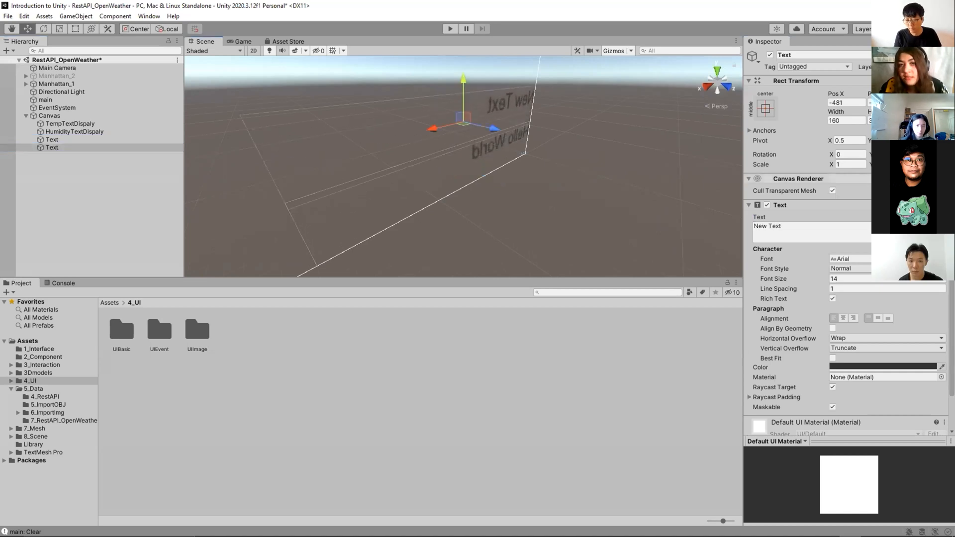
# - Set the raised Text object's content to "Hello World 2"
pyautogui.click(768, 226)
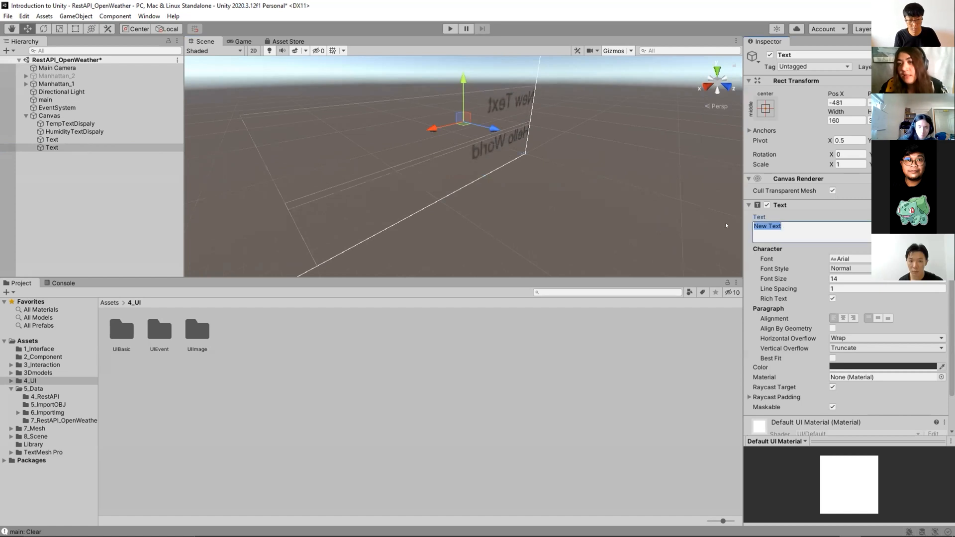
pyautogui.write('Hello World 2')
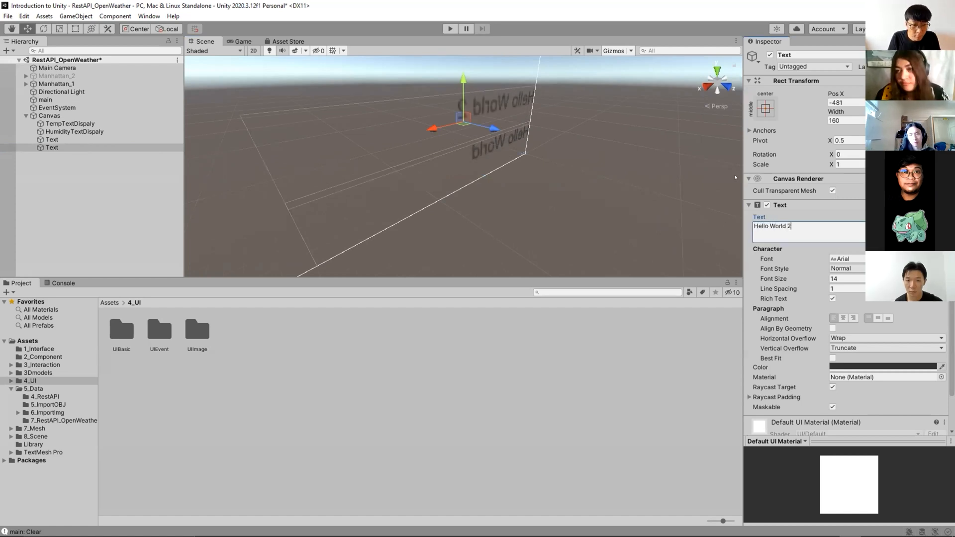
pyautogui.click(630, 194)
pyautogui.click(504, 100)
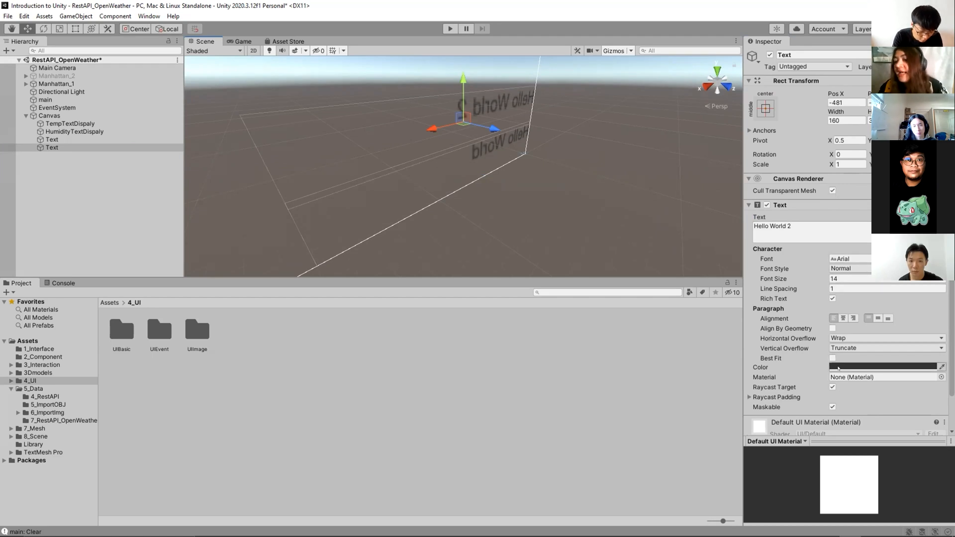
# - Change the color of the Hello World 2 text to red
pyautogui.click(846, 368)
pyautogui.moveTo(886, 374); pyautogui.dragTo(910, 363)
pyautogui.click(670, 197)
pyautogui.click(510, 106)
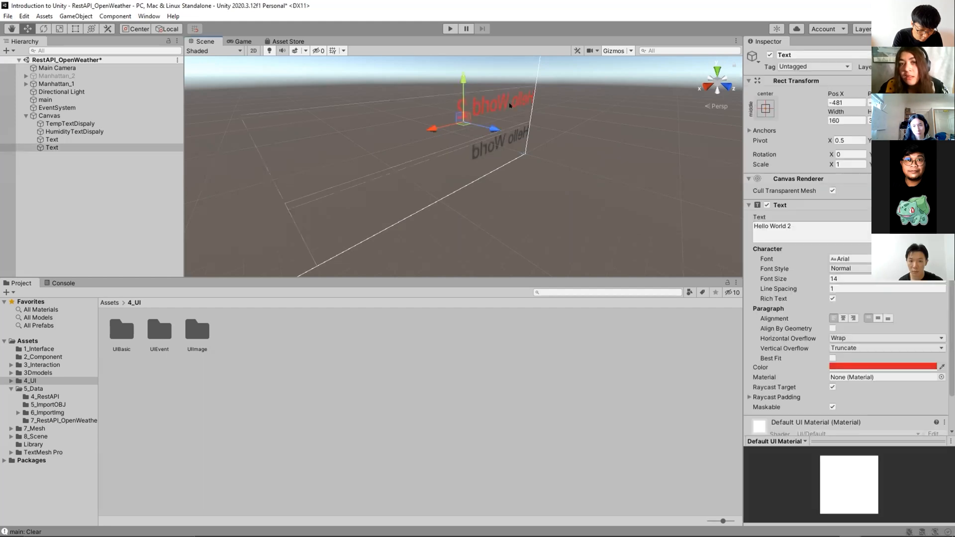
# - Check which Text object in the hierarchy matches each label in the scene, and leave nothing selected
pyautogui.click(488, 152)
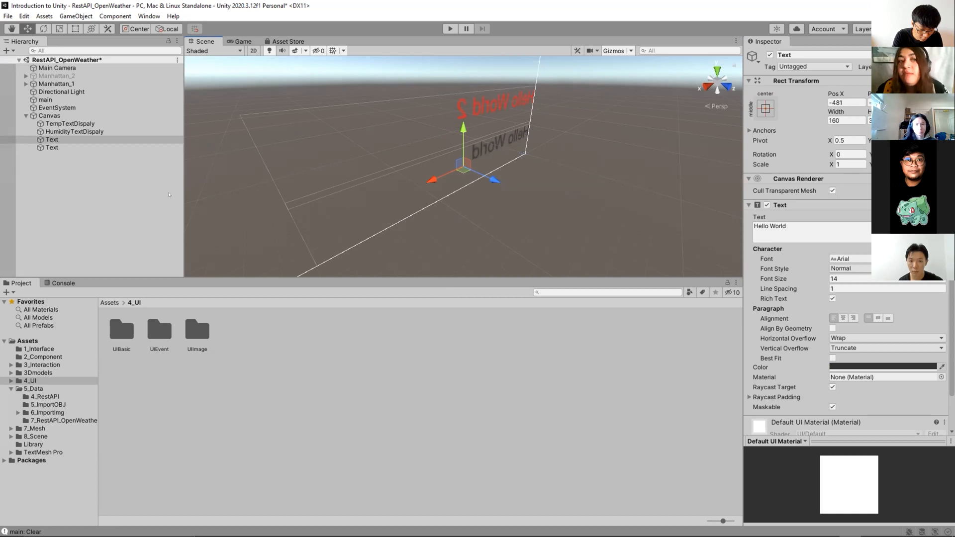
pyautogui.click(64, 163)
pyautogui.click(60, 141)
pyautogui.click(60, 148)
pyautogui.click(138, 195)
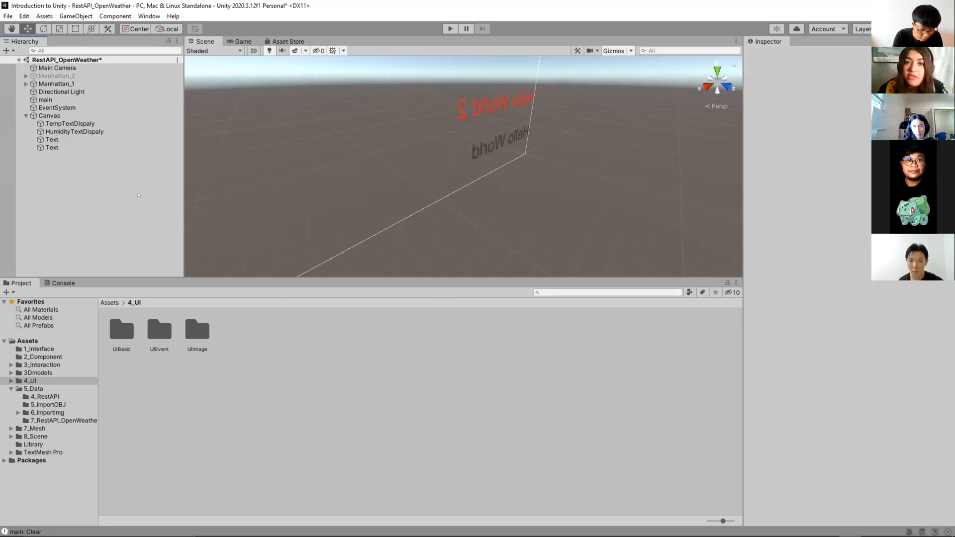
pyautogui.click(496, 104)
pyautogui.click(98, 218)
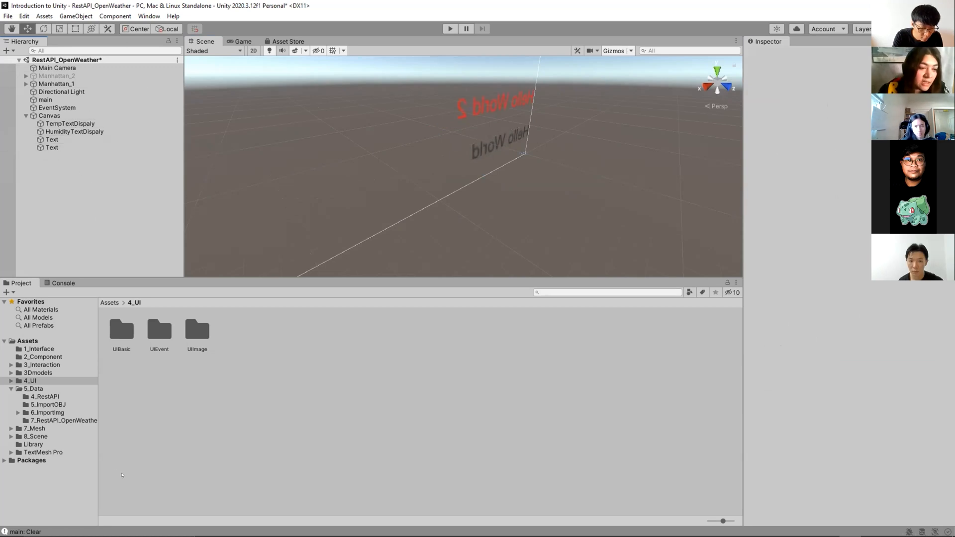
# - Open the RestAPI_OpenWeather_UI script from 7_RestAPI_OpenWeather in Visual Studio Code and shift its "using UnityEngine.UI;" line down one line
pyautogui.click(55, 420)
pyautogui.click(159, 330)
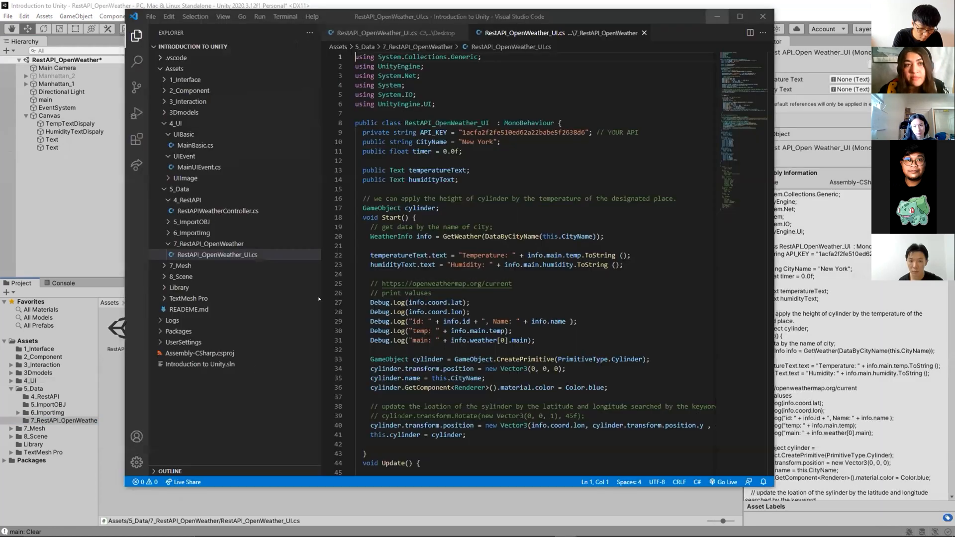
pyautogui.moveTo(435, 104); pyautogui.dragTo(355, 104)
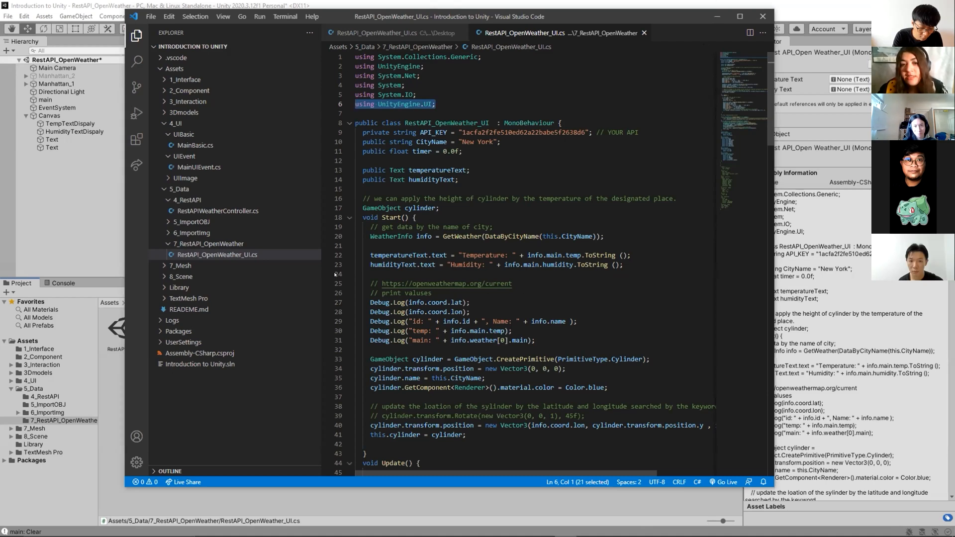
pyautogui.hotkey('alt', 'Down')
pyautogui.click(393, 113)
# - Examine the public Text declarations for temperatureText and humidityText in the script's class
pyautogui.moveTo(458, 180); pyautogui.dragTo(353, 169)
pyautogui.click(356, 188)
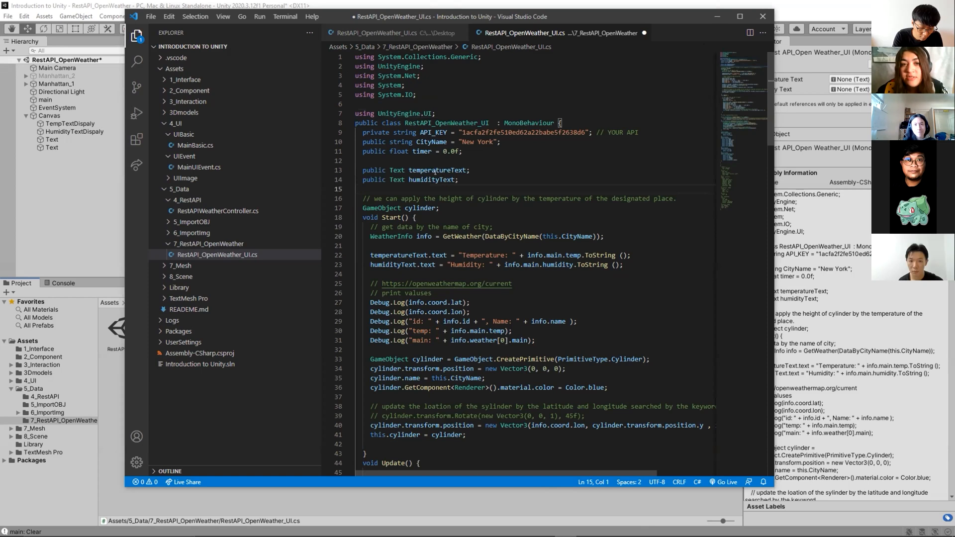
pyautogui.moveTo(363, 170); pyautogui.dragTo(471, 171)
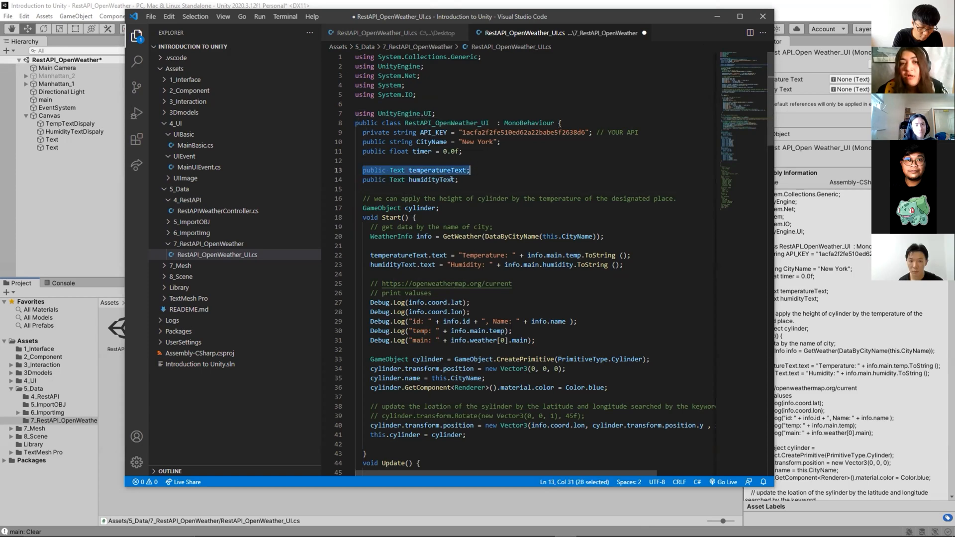
pyautogui.click(408, 188)
pyautogui.moveTo(361, 171); pyautogui.dragTo(463, 180)
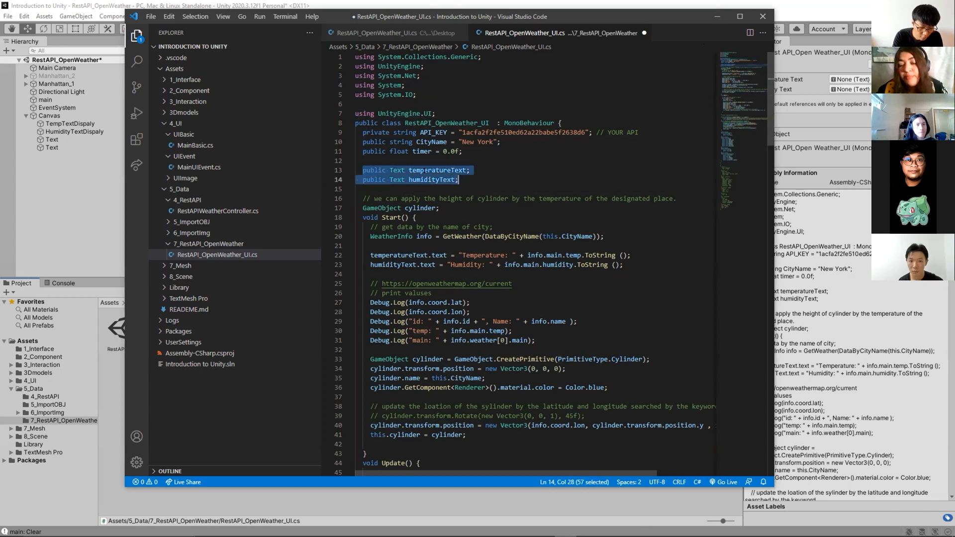
pyautogui.click(422, 170)
pyautogui.click(409, 170)
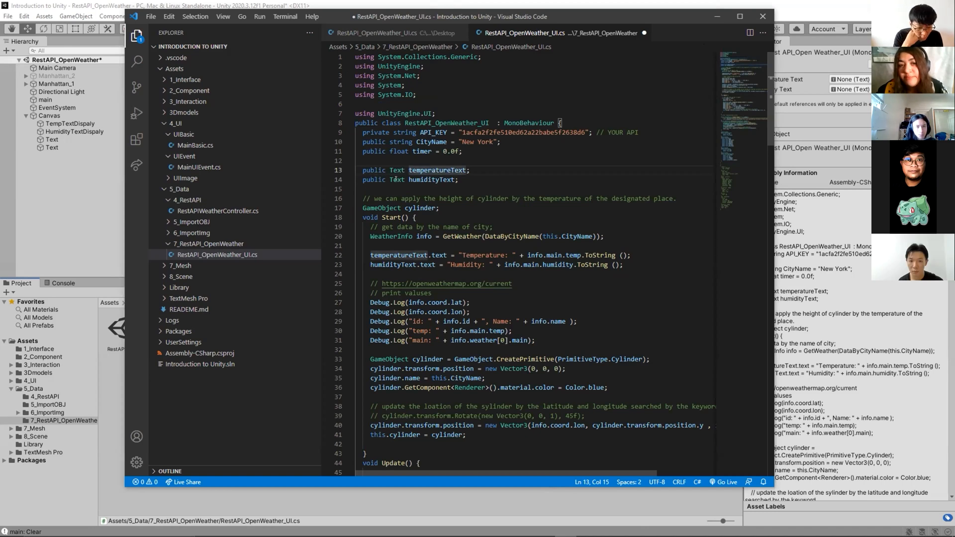
pyautogui.doubleClick(441, 180)
pyautogui.doubleClick(423, 171)
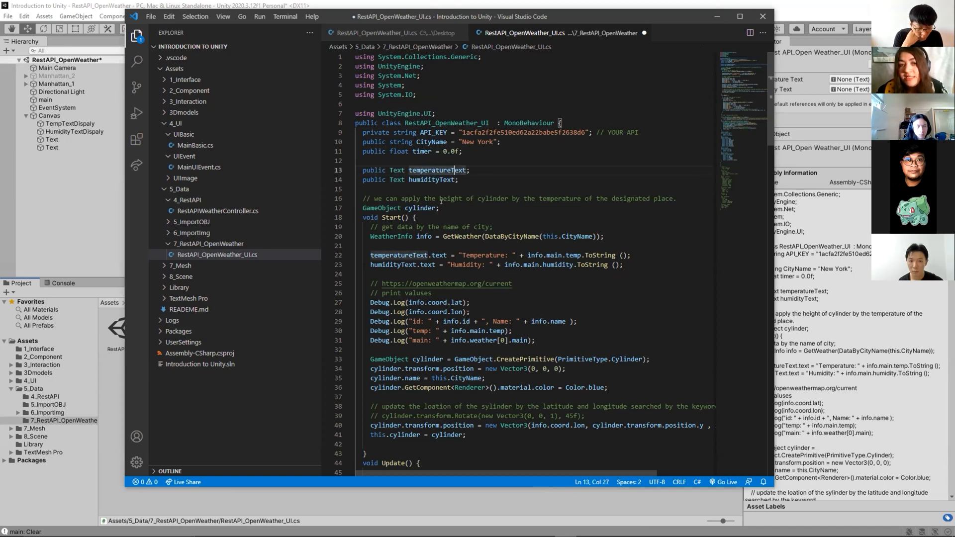
pyautogui.click(420, 170)
pyautogui.click(417, 180)
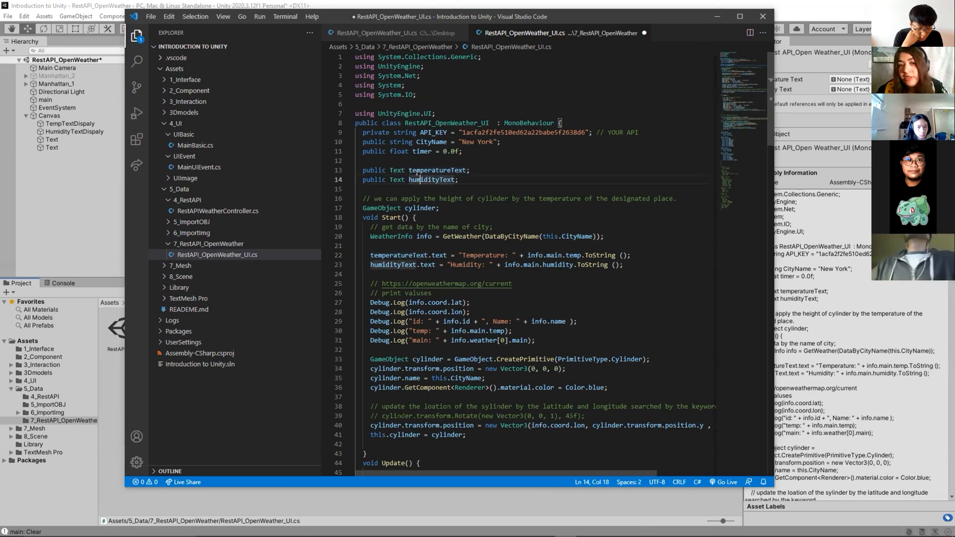
pyautogui.click(419, 170)
pyautogui.click(421, 179)
# - Review the script from the text assignments in Start through Update, the web request methods and the serializable weather classes
pyautogui.click(428, 256)
pyautogui.scroll(-1, 418, 259)
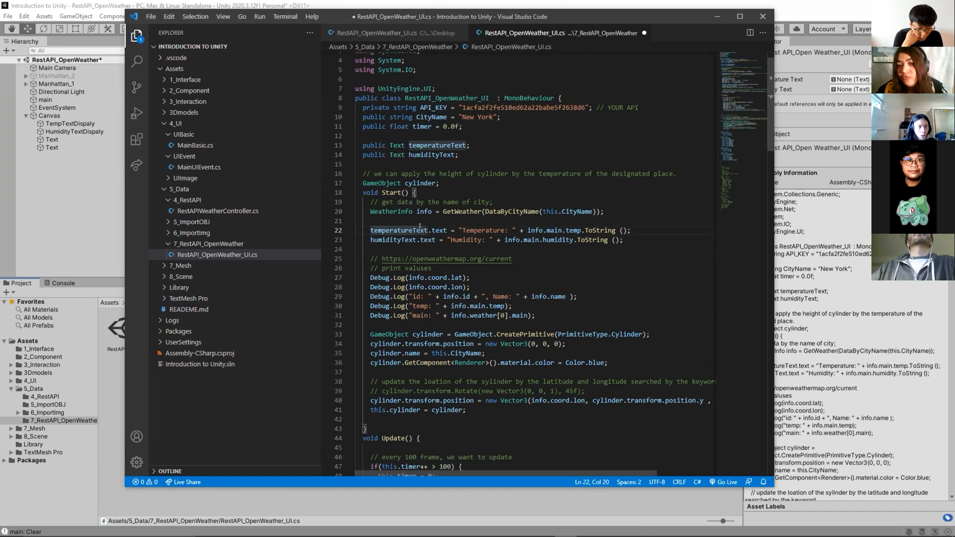
pyautogui.click(423, 240)
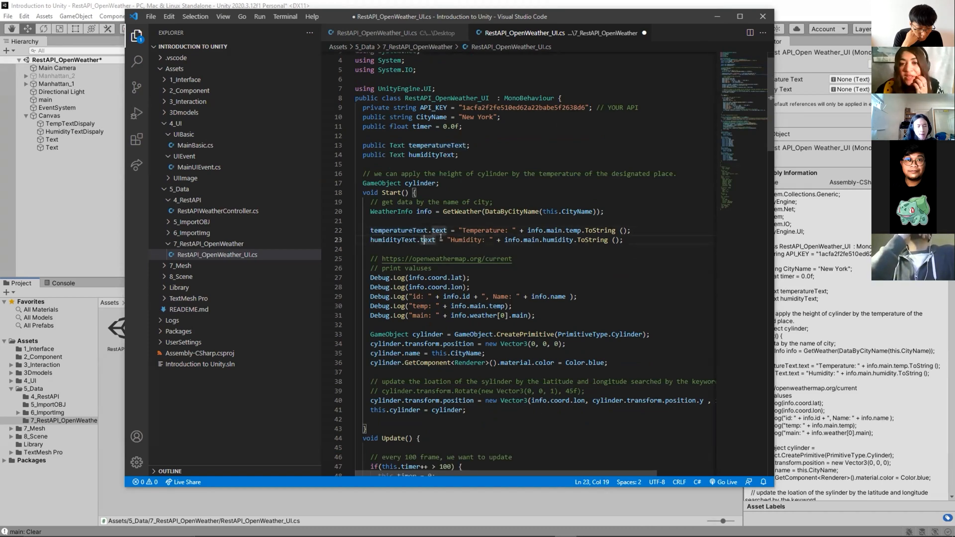
pyautogui.scroll(-2, 477, 234)
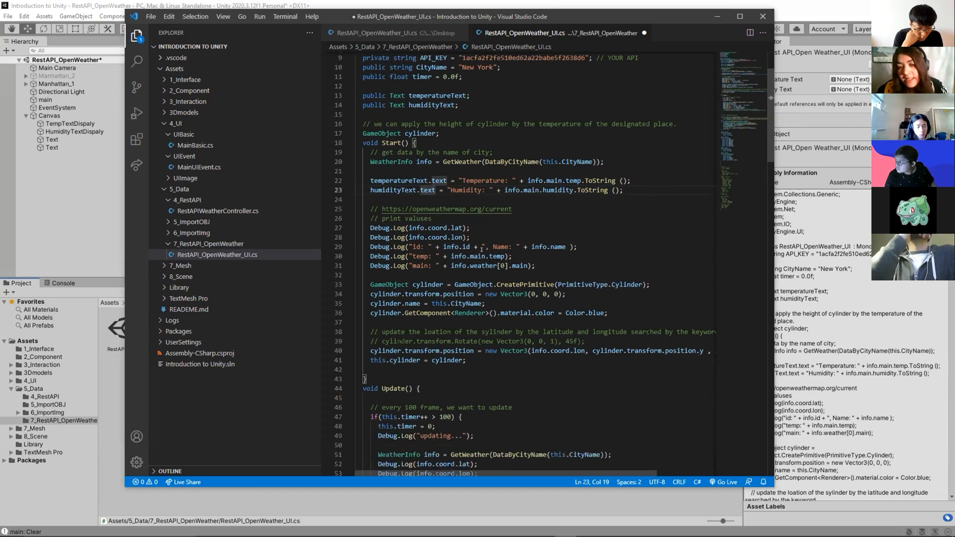
pyautogui.scroll(-4, 477, 240)
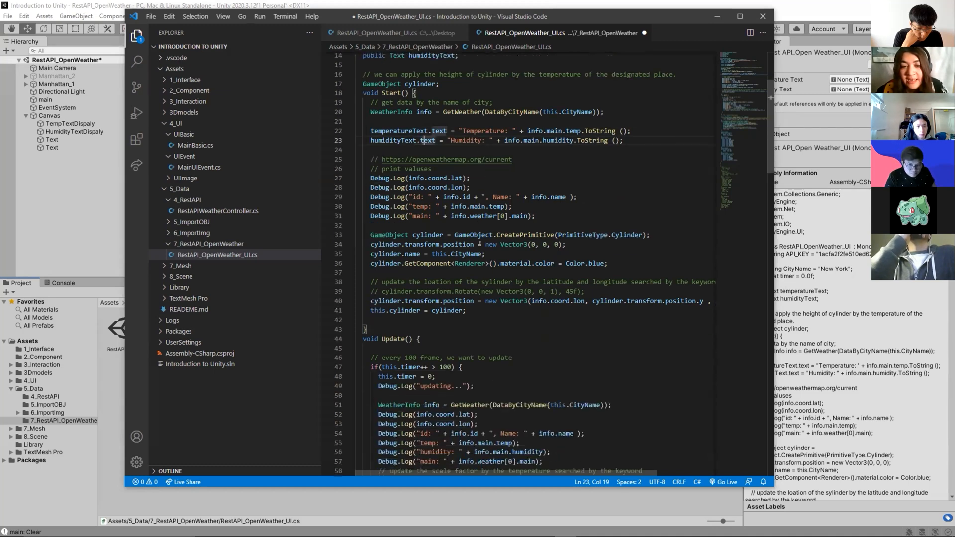
pyautogui.scroll(-2, 476, 236)
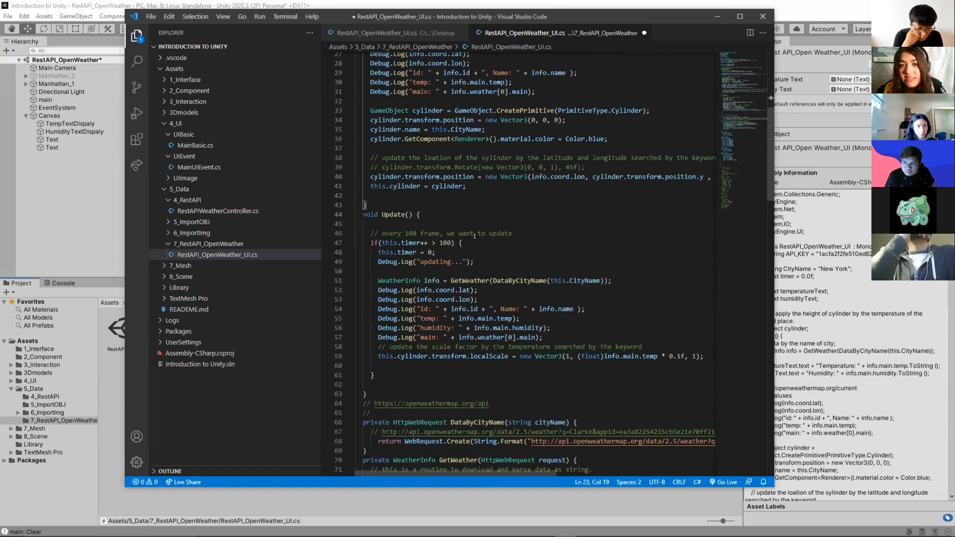
pyautogui.scroll(-10, 474, 236)
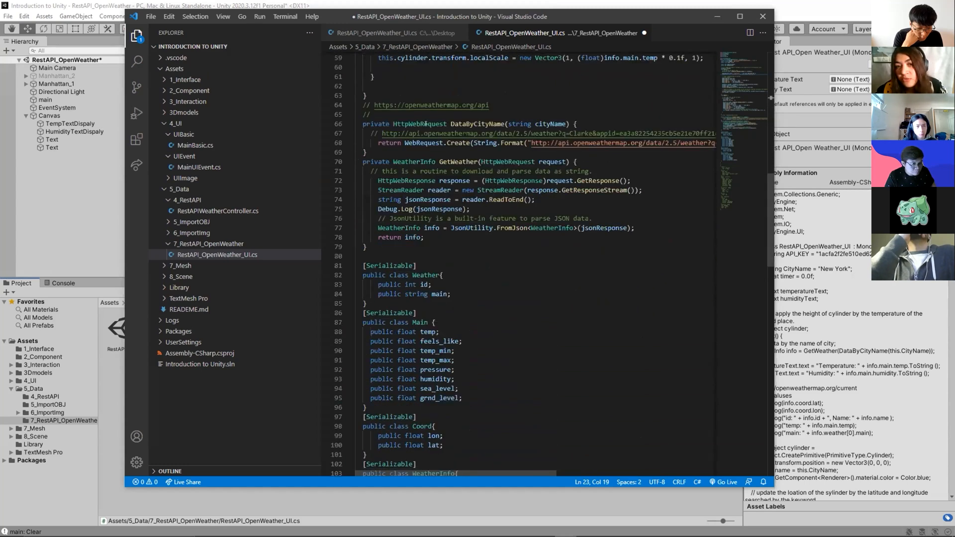
pyautogui.scroll(-6, 451, 261)
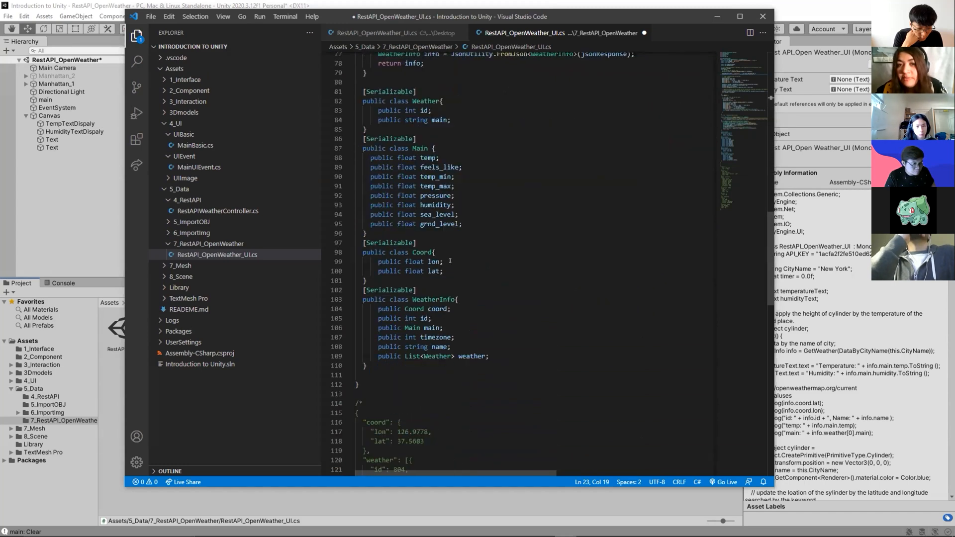
pyautogui.scroll(6, 450, 261)
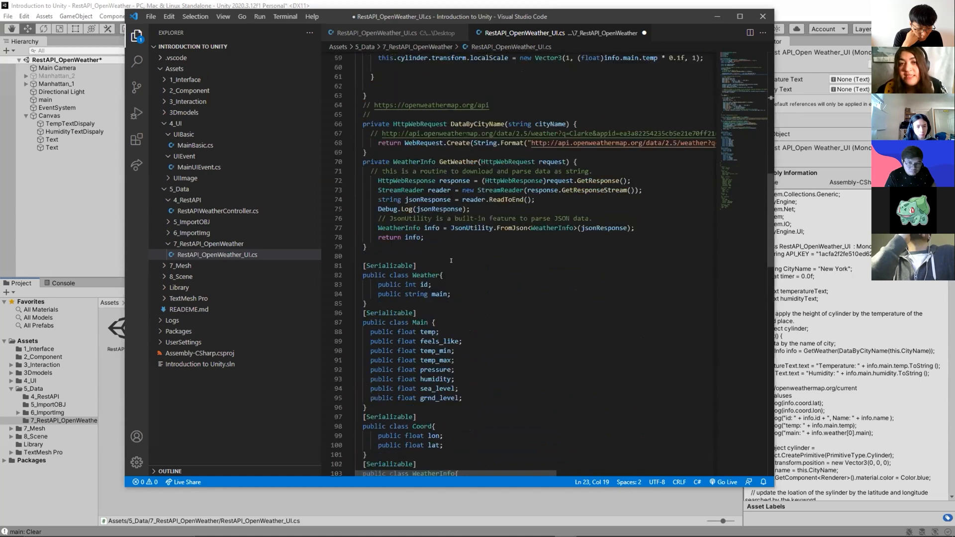
pyautogui.scroll(6, 452, 250)
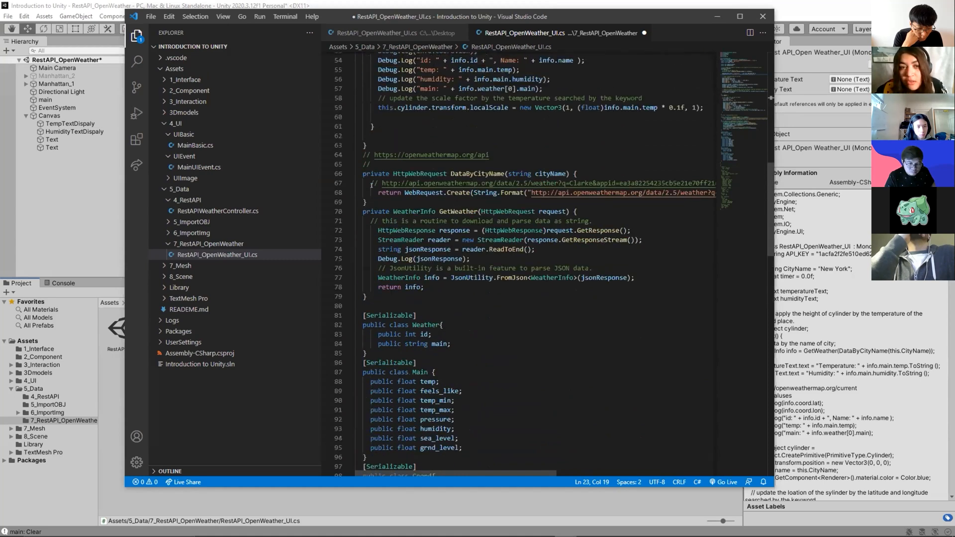
pyautogui.scroll(3, 623, 189)
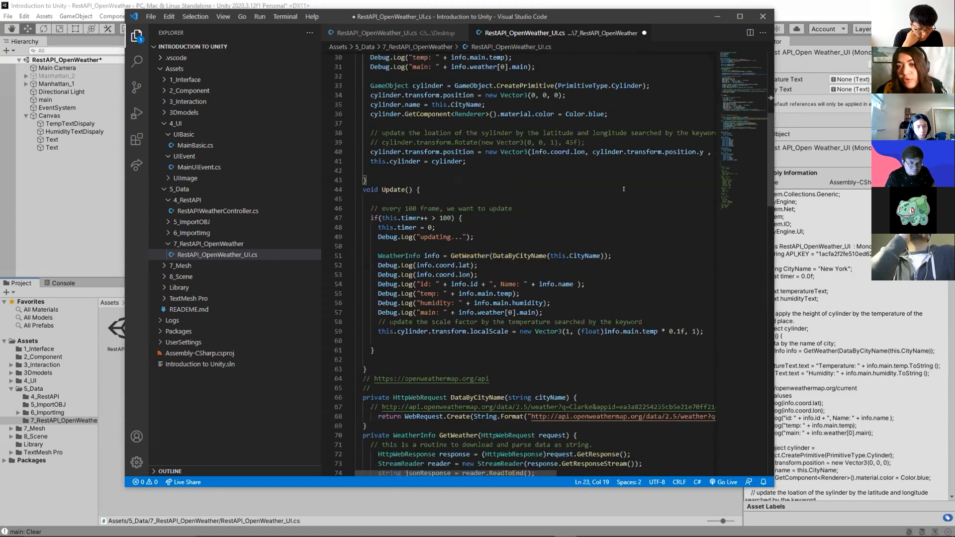
pyautogui.scroll(7, 419, 180)
# - Examine how Start builds the temperature and humidity text from info.main values converted with ToString
pyautogui.click(433, 181)
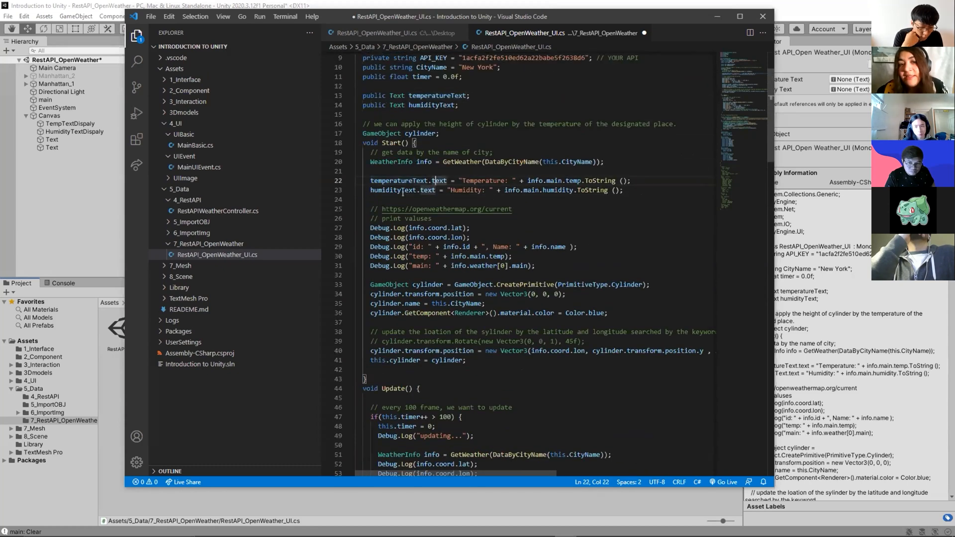
pyautogui.click(401, 181)
pyautogui.click(432, 181)
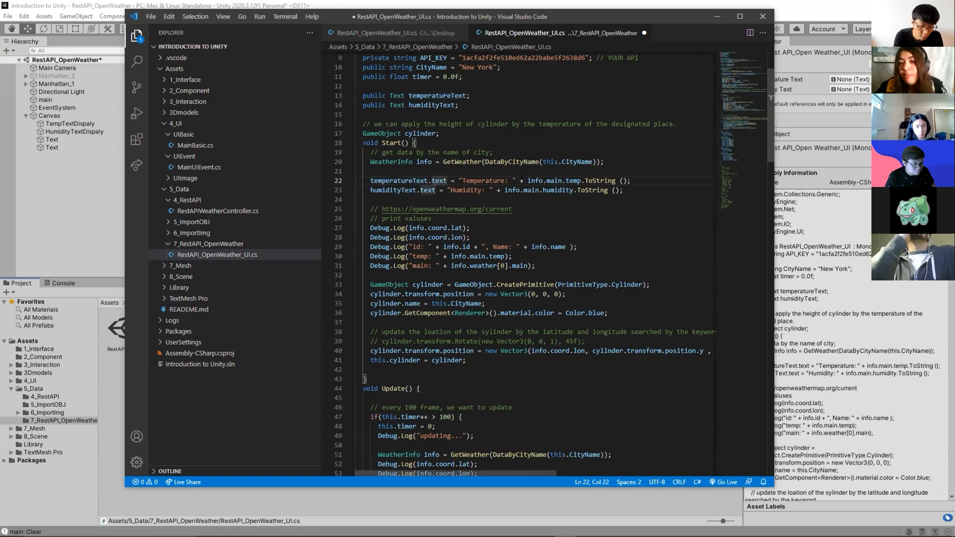
pyautogui.moveTo(581, 180); pyautogui.dragTo(523, 180)
pyautogui.click(554, 180)
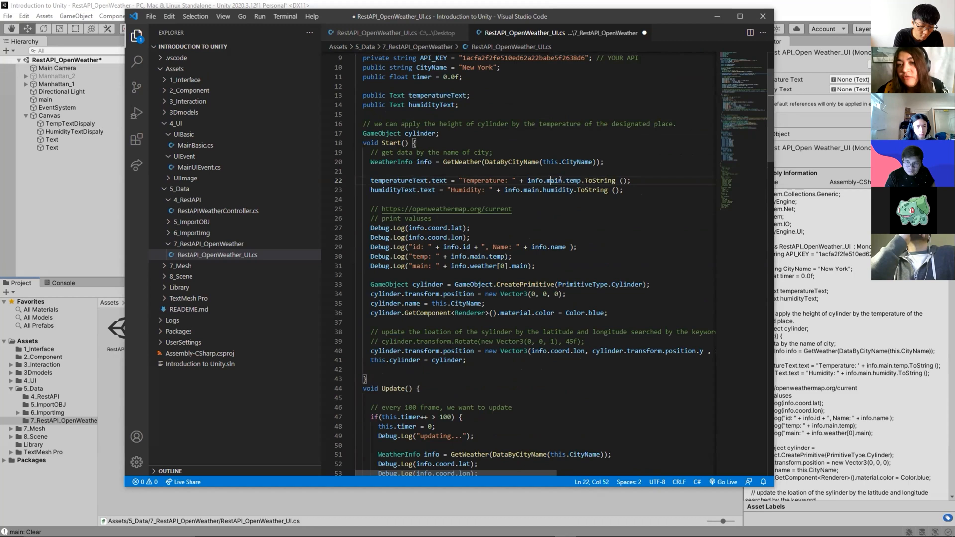
pyautogui.click(593, 180)
pyautogui.click(593, 189)
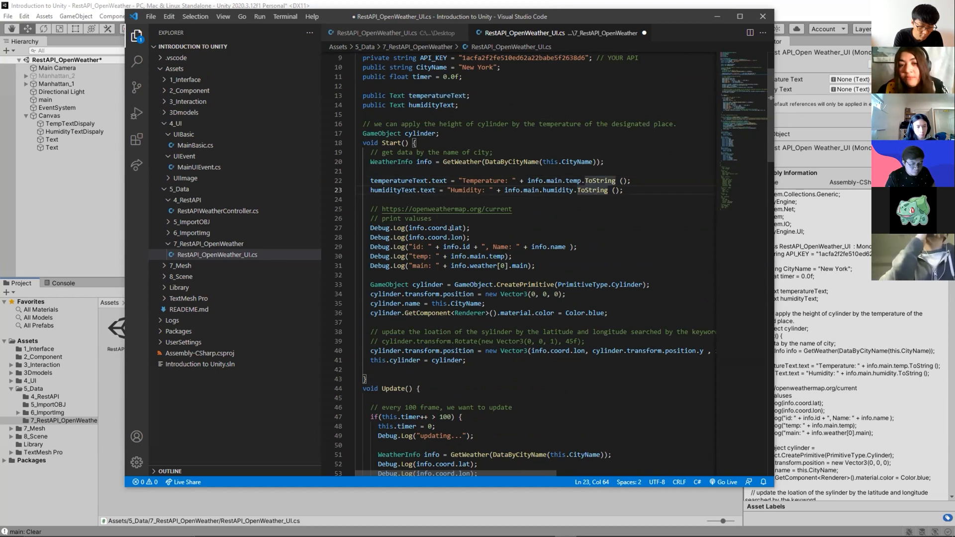
pyautogui.press('Down')
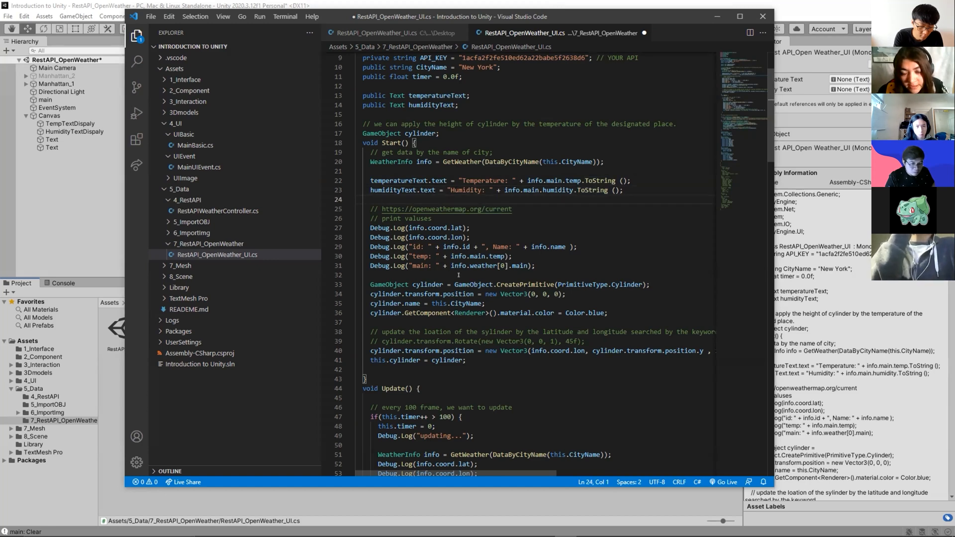
# - Examine the Debug.Log lines in Update that print info.main.temp and info.main.humidity
pyautogui.scroll(-9, 458, 275)
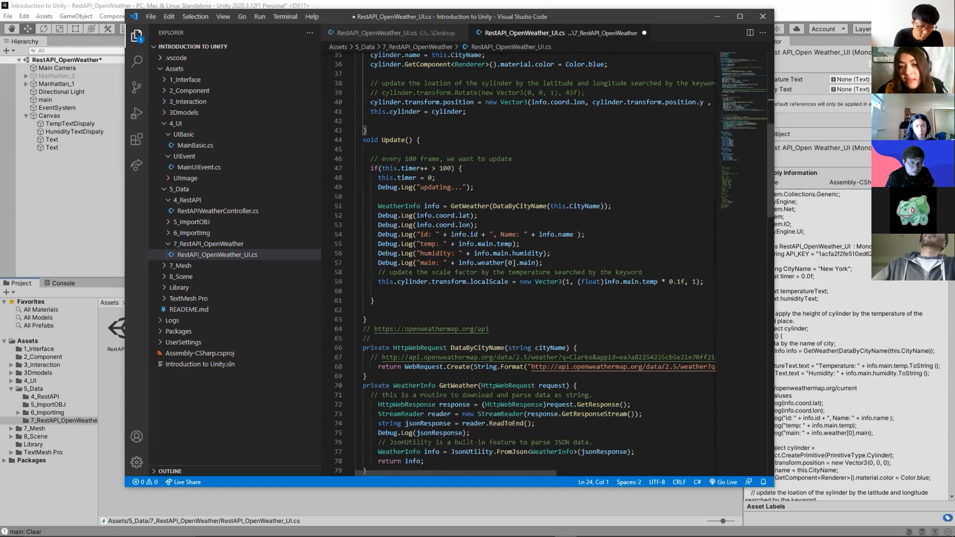
pyautogui.click(448, 253)
pyautogui.moveTo(378, 254); pyautogui.dragTo(551, 253)
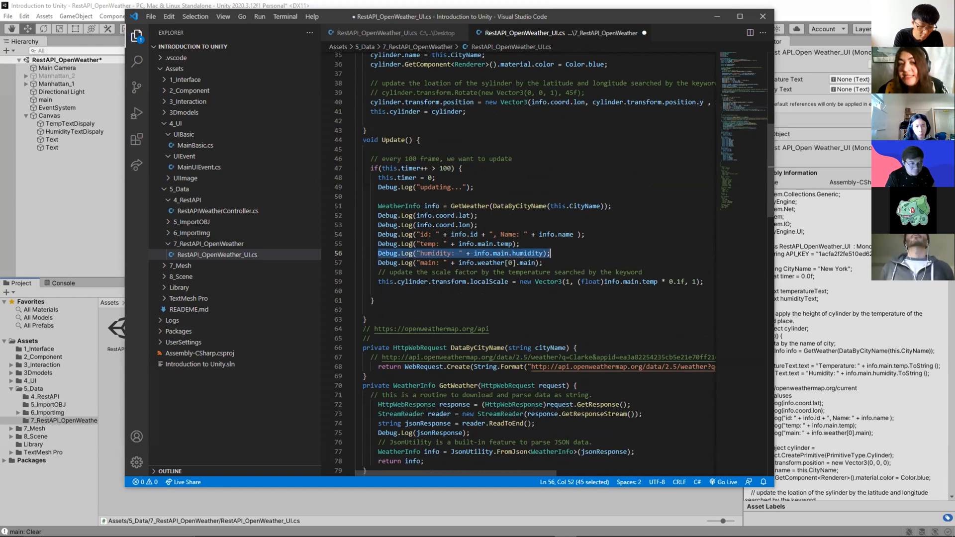
pyautogui.click(420, 253)
pyautogui.click(420, 244)
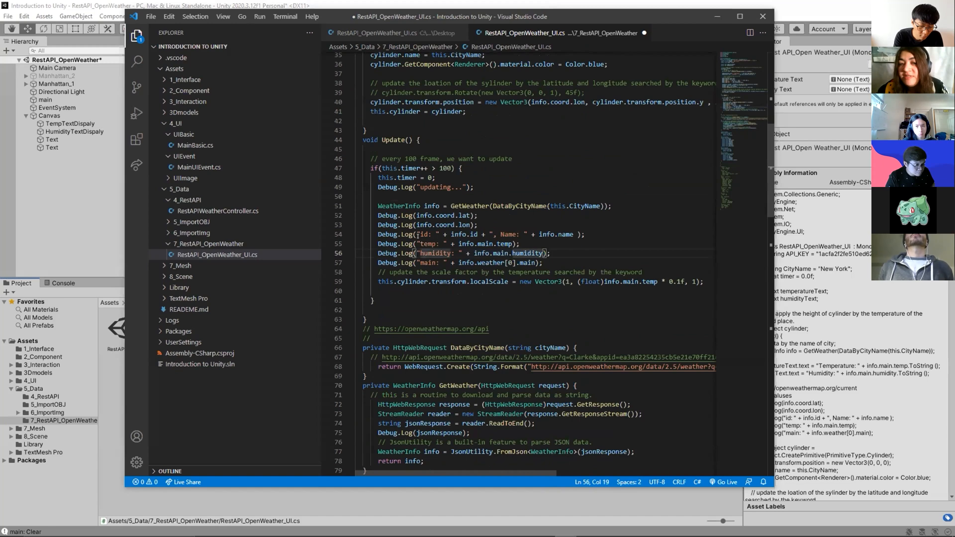
pyautogui.click(419, 253)
pyautogui.click(489, 243)
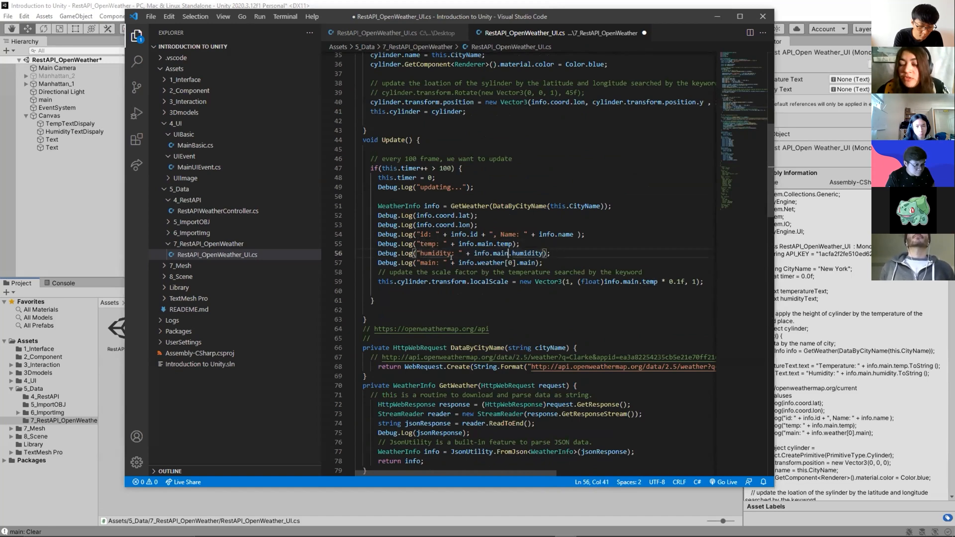
pyautogui.click(427, 253)
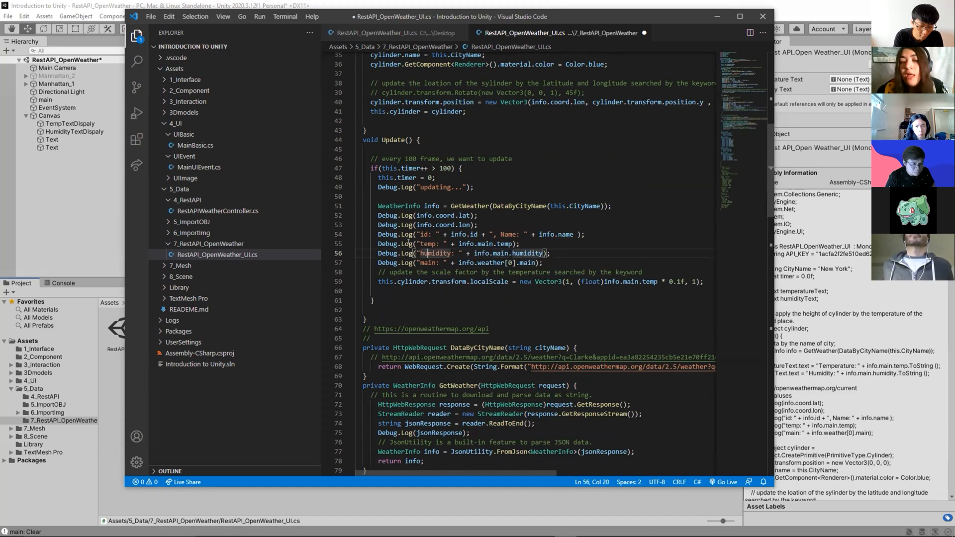
pyautogui.click(430, 244)
pyautogui.click(435, 254)
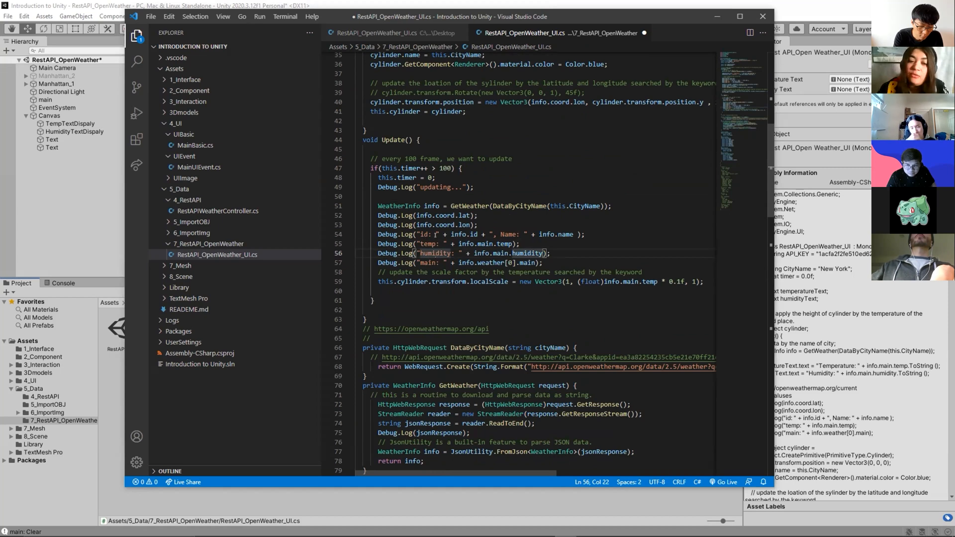
# - Examine the float fields of the serializable Main class, including temp, feels_like and humidity, and return to the script's beginning
pyautogui.scroll(-9, 468, 243)
pyautogui.scroll(-2, 468, 243)
pyautogui.click(409, 275)
pyautogui.scroll(-1, 398, 249)
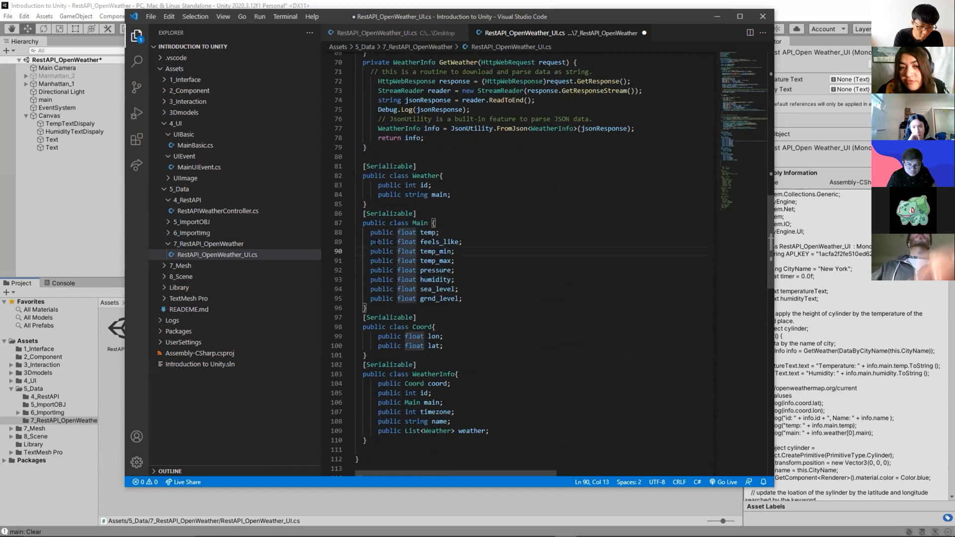
pyautogui.click(382, 232)
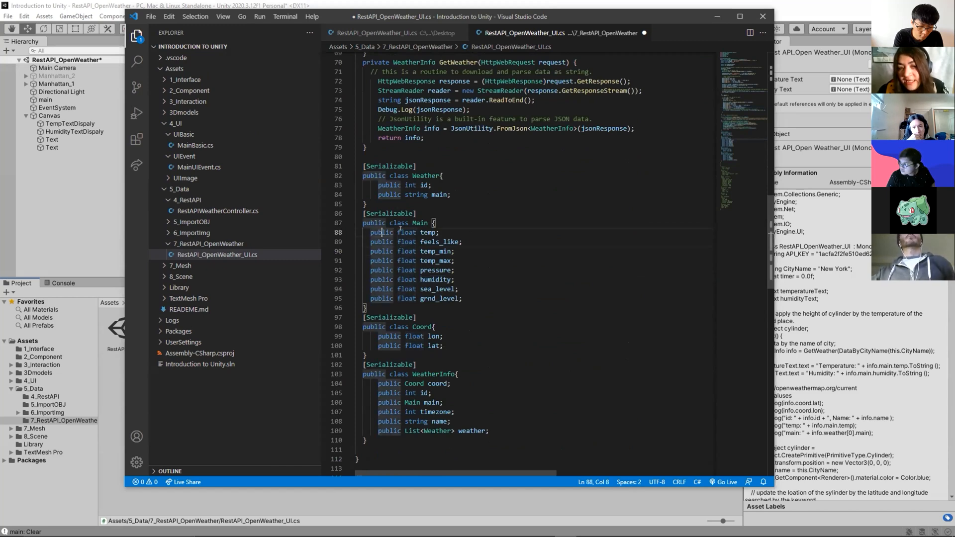
pyautogui.click(428, 232)
pyautogui.press('Down')
pyautogui.press('Down')
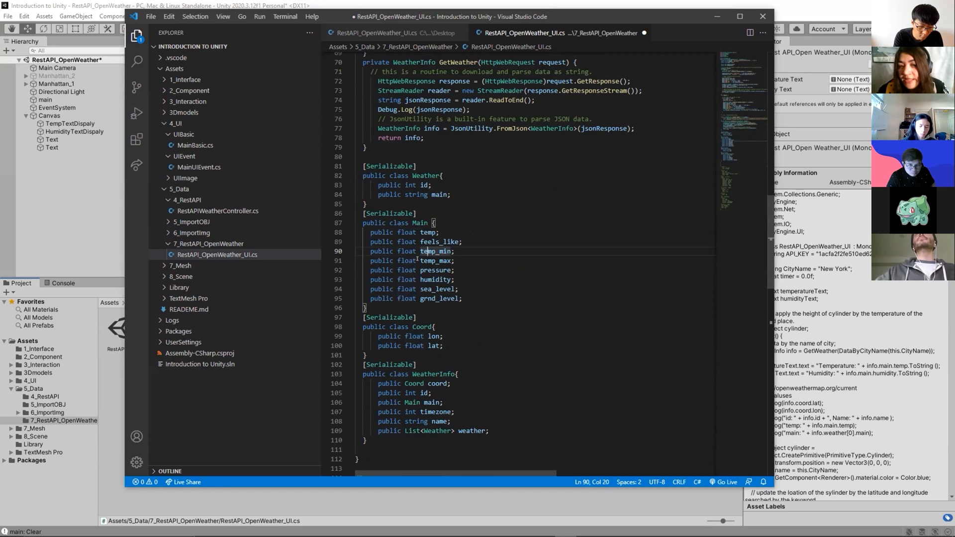
pyautogui.click(417, 233)
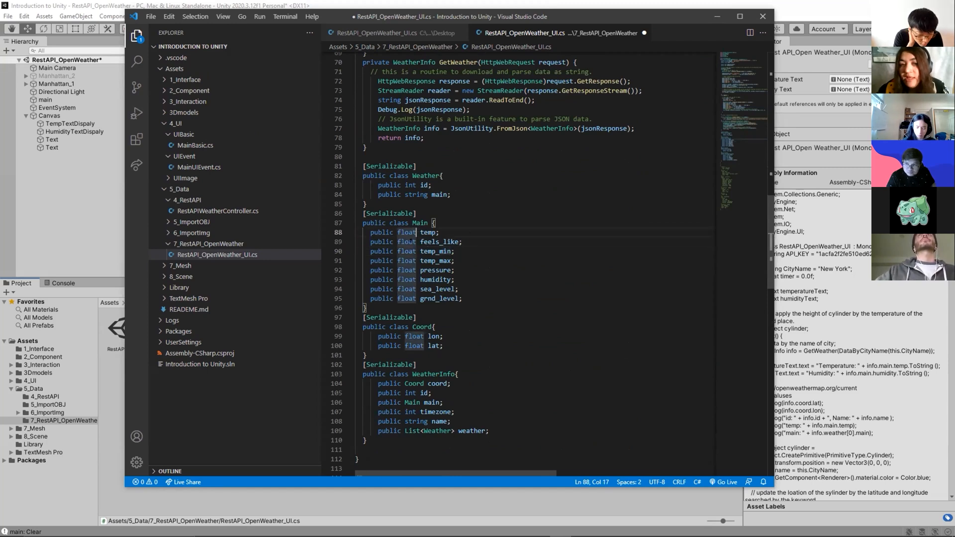
pyautogui.click(422, 242)
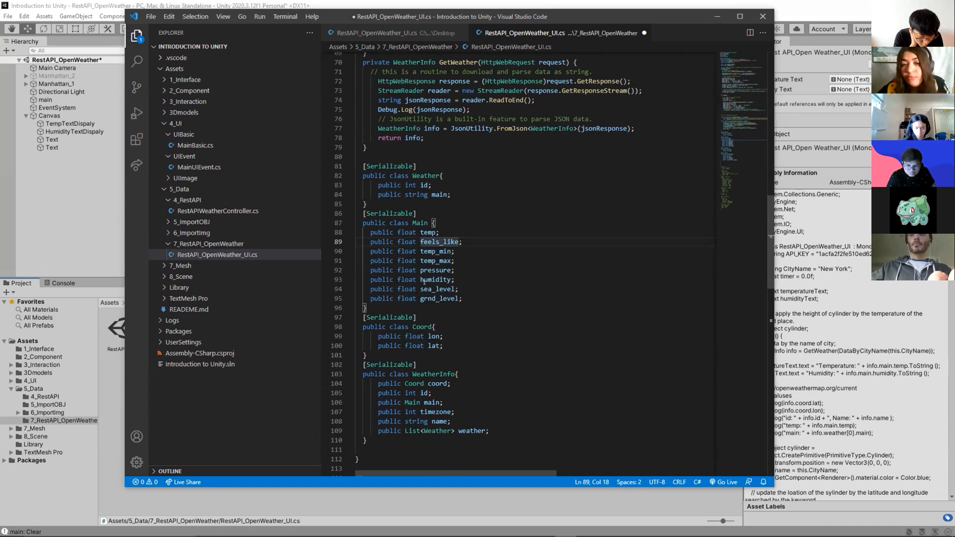
pyautogui.scroll(20, 422, 289)
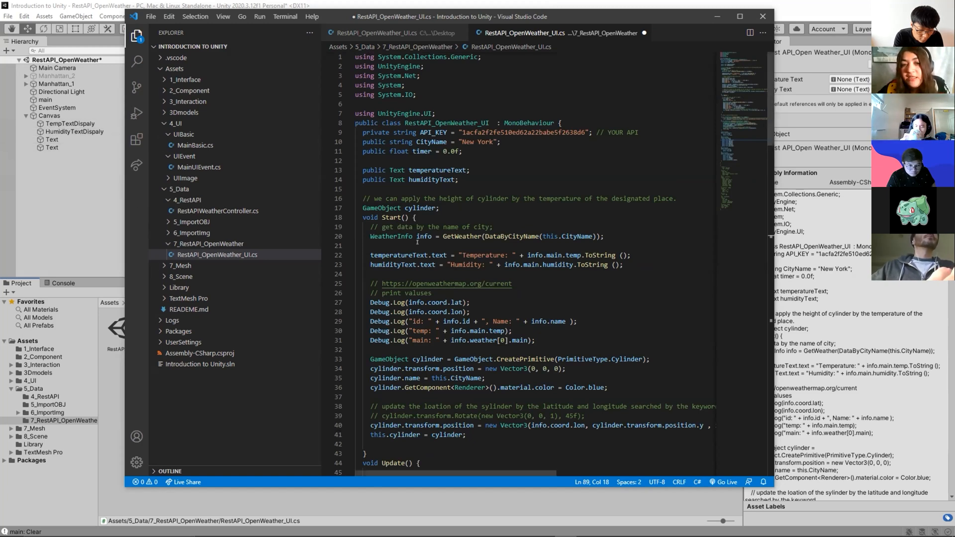
# - Switch back to Unity and delete the two spare Text objects under Canvas
pyautogui.click(718, 16)
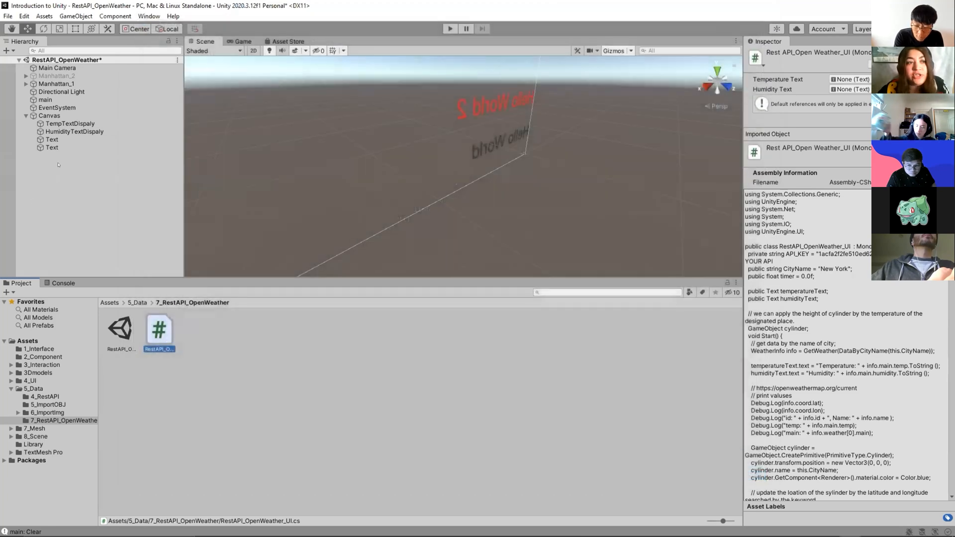
pyautogui.click(51, 139)
pyautogui.keyDown('shift'); pyautogui.click(52, 147); pyautogui.keyUp('shift')
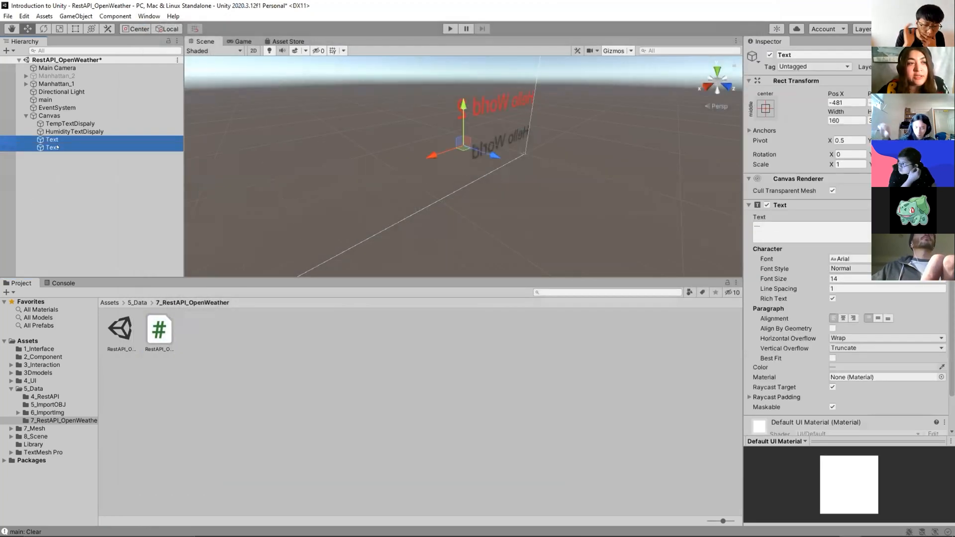
pyautogui.press('Delete')
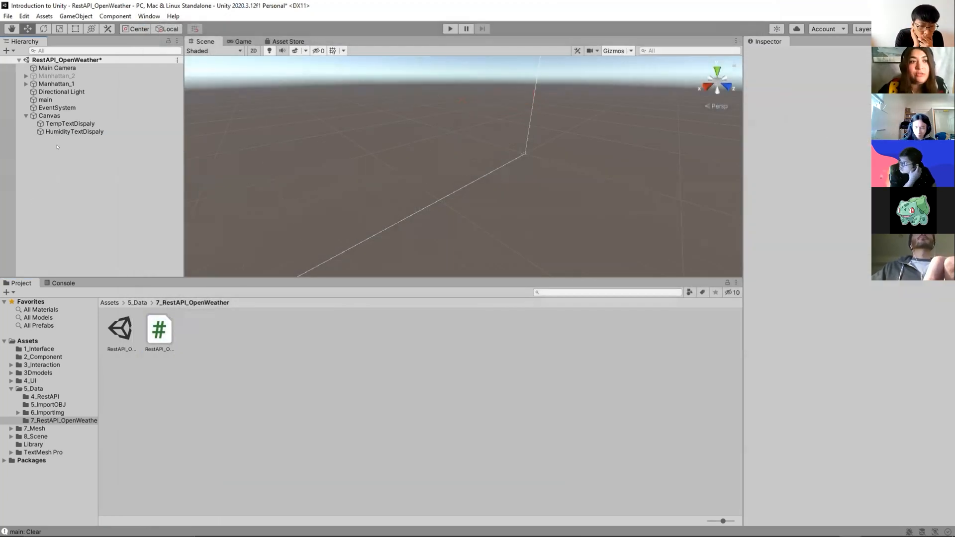
# - Assign TempTextDispaly to the Temperature Text reference and HumidityTextDispaly to the Humidity Text reference of main's RestAPI_OpenWeather_UI script
pyautogui.click(45, 99)
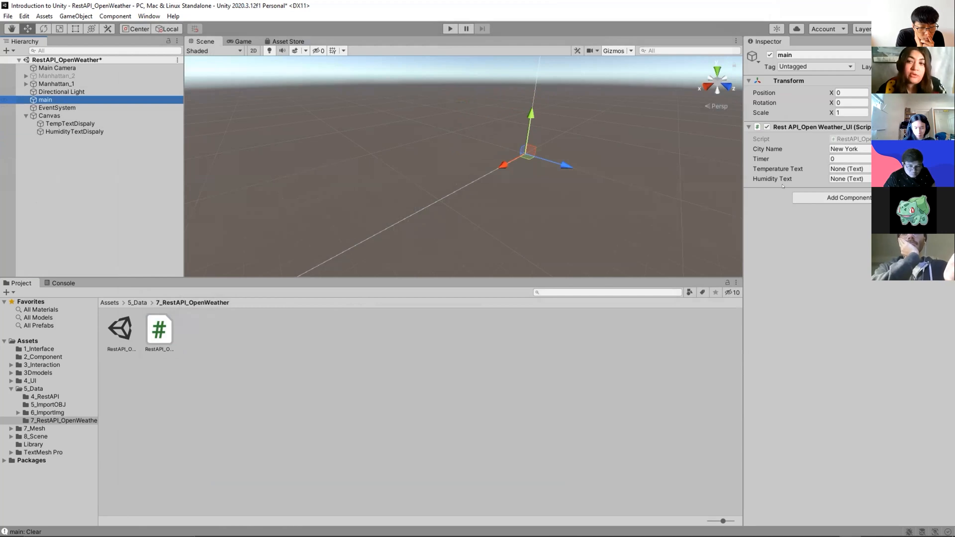
pyautogui.click(74, 123)
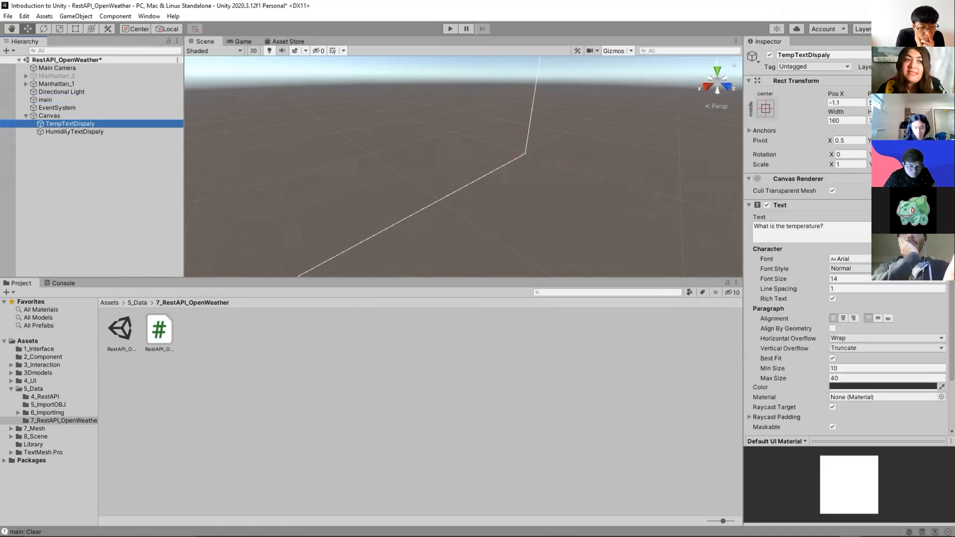
pyautogui.click(67, 132)
pyautogui.click(64, 124)
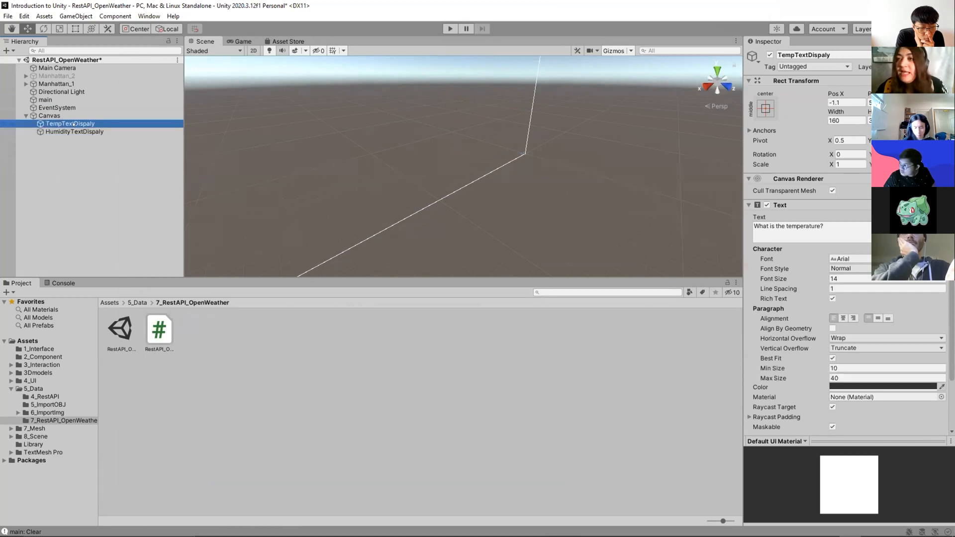
pyautogui.press('Up')
pyautogui.press('Up')
pyautogui.press('Up')
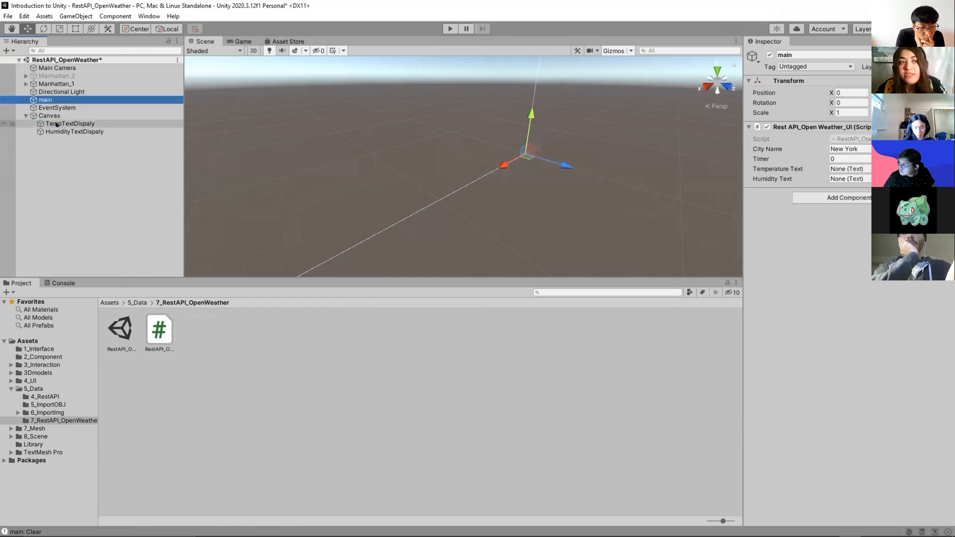
pyautogui.moveTo(58, 124); pyautogui.dragTo(839, 170)
pyautogui.moveTo(75, 131); pyautogui.dragTo(832, 179)
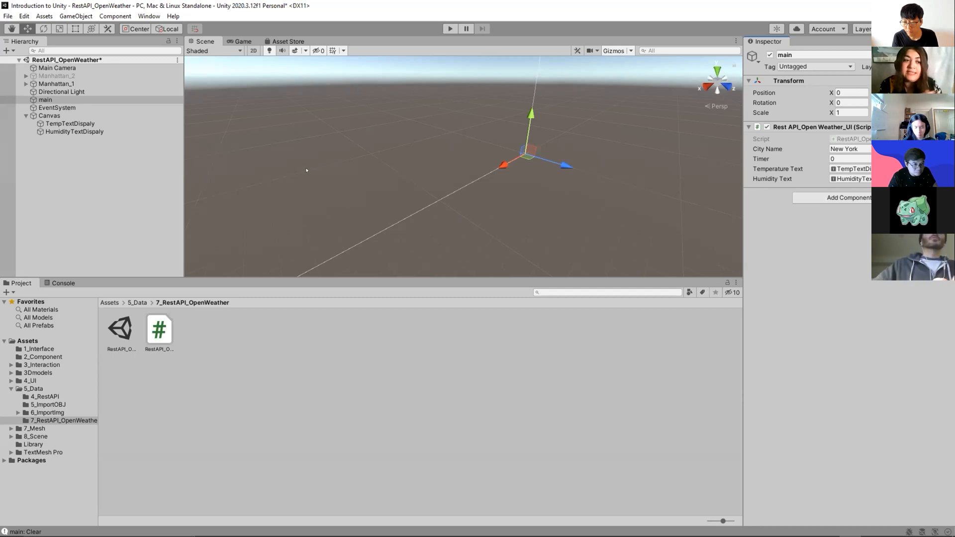
pyautogui.click(83, 170)
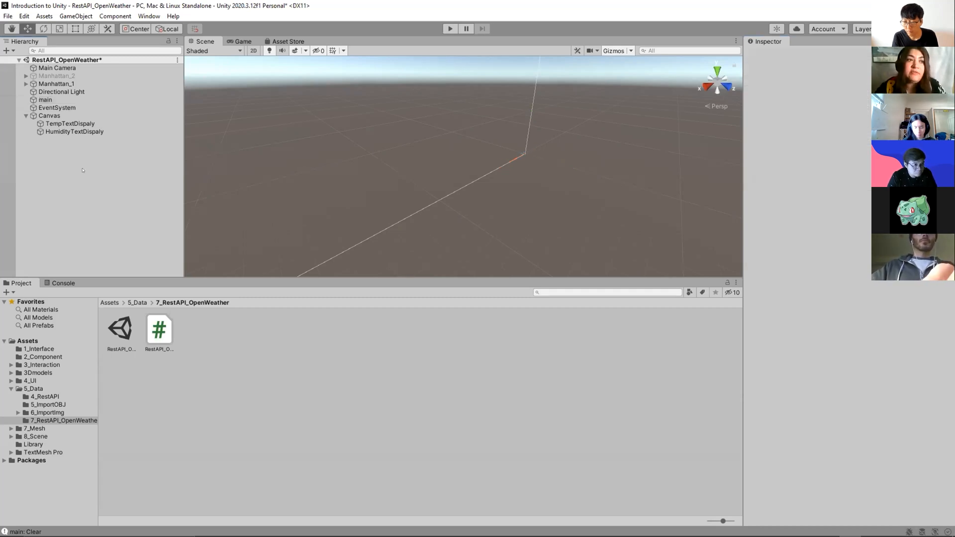
# - Frame Manhattan_1 in the Scene view, then run the scene to check the New York weather text and stop it
pyautogui.click(49, 84)
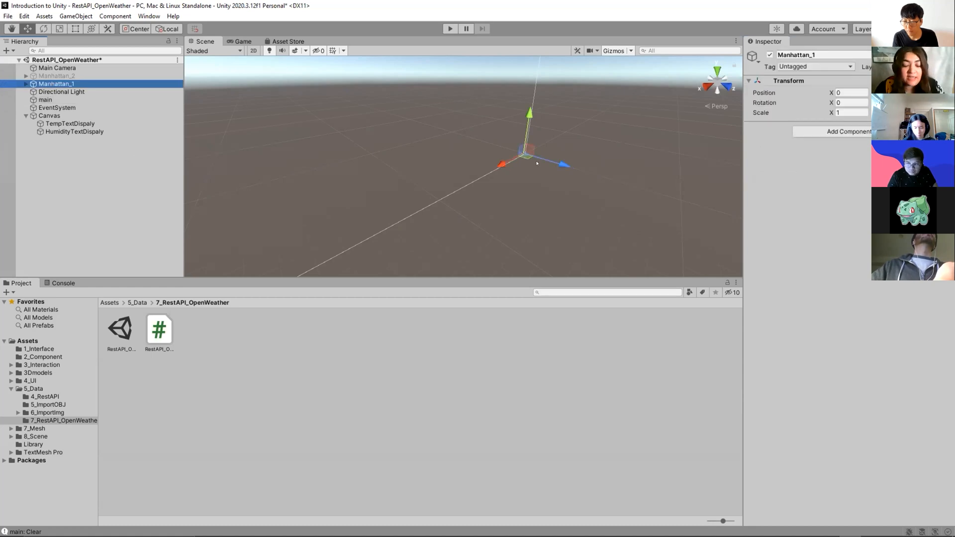
pyautogui.press('f')
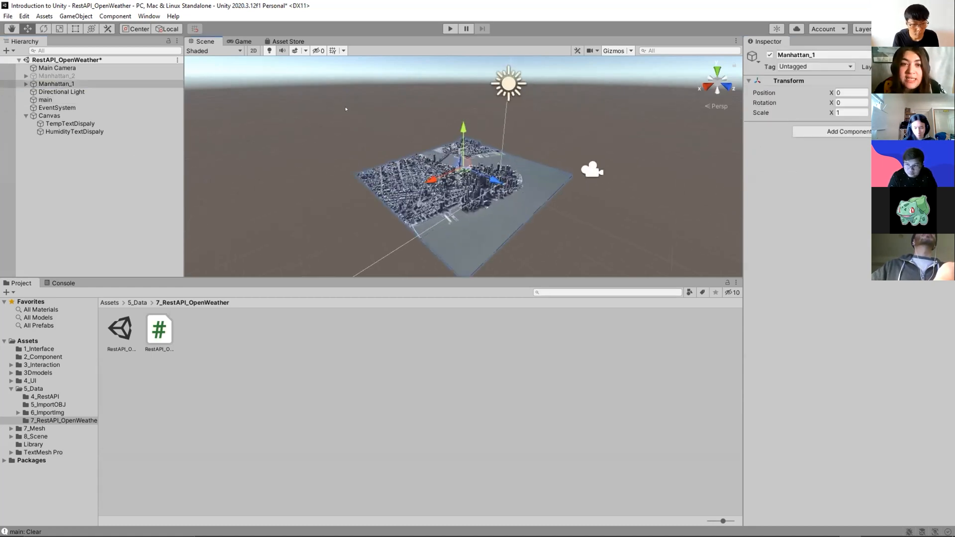
pyautogui.click(345, 108)
pyautogui.click(451, 29)
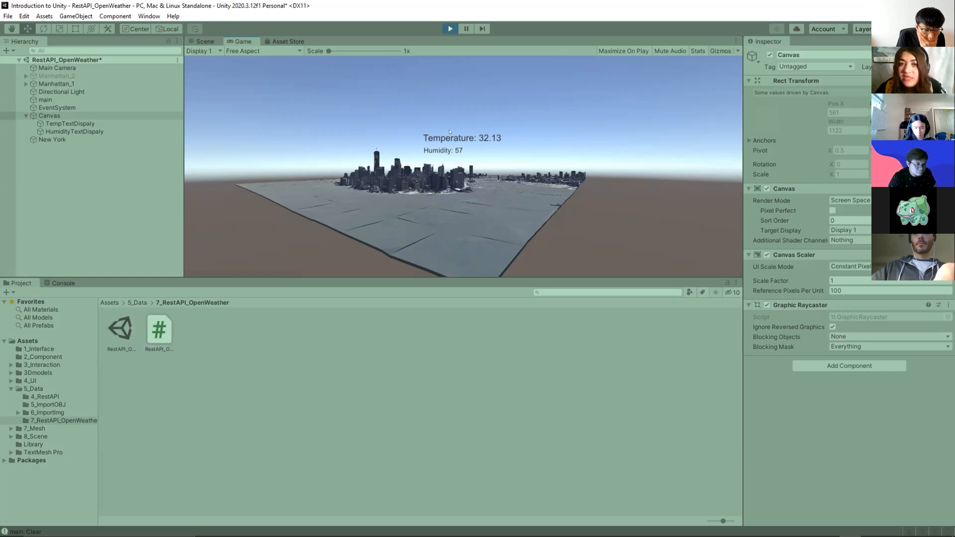
pyautogui.click(450, 28)
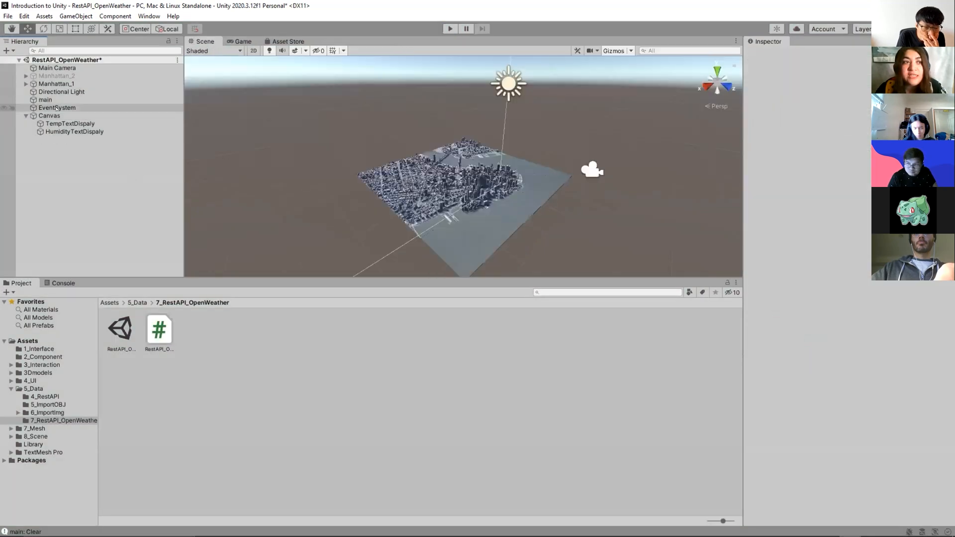
# - Set the City Name on main's weather script to Beijing and run the scene to check its weather text
pyautogui.click(99, 99)
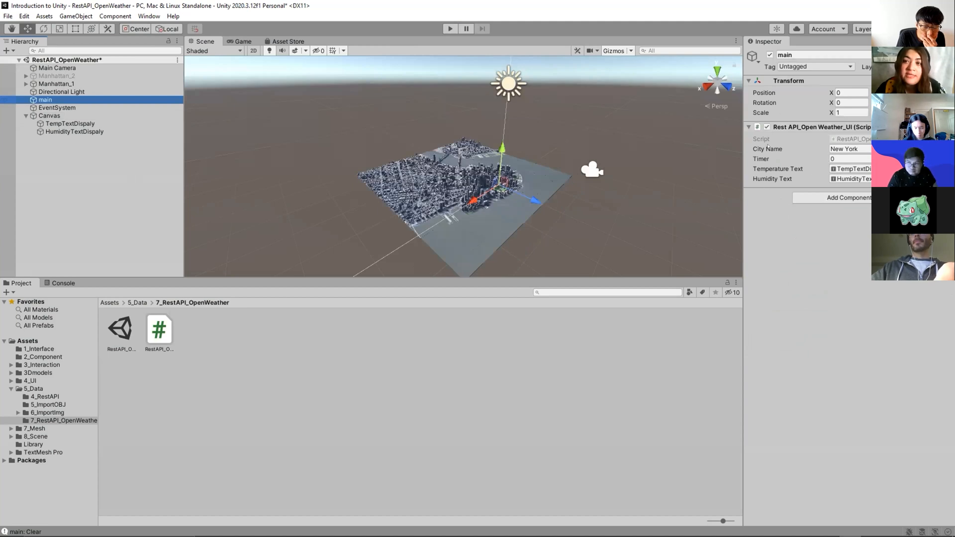
pyautogui.click(846, 149)
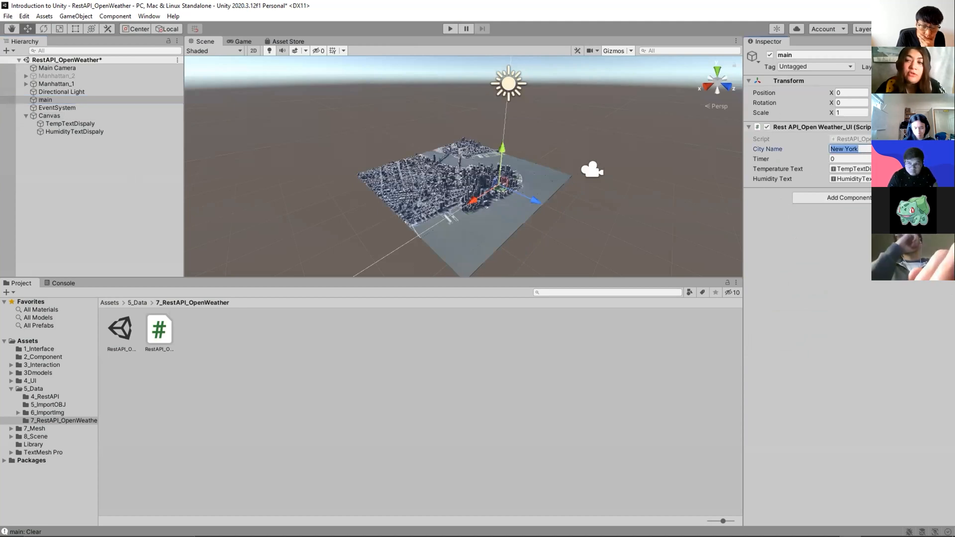
pyautogui.write('B')
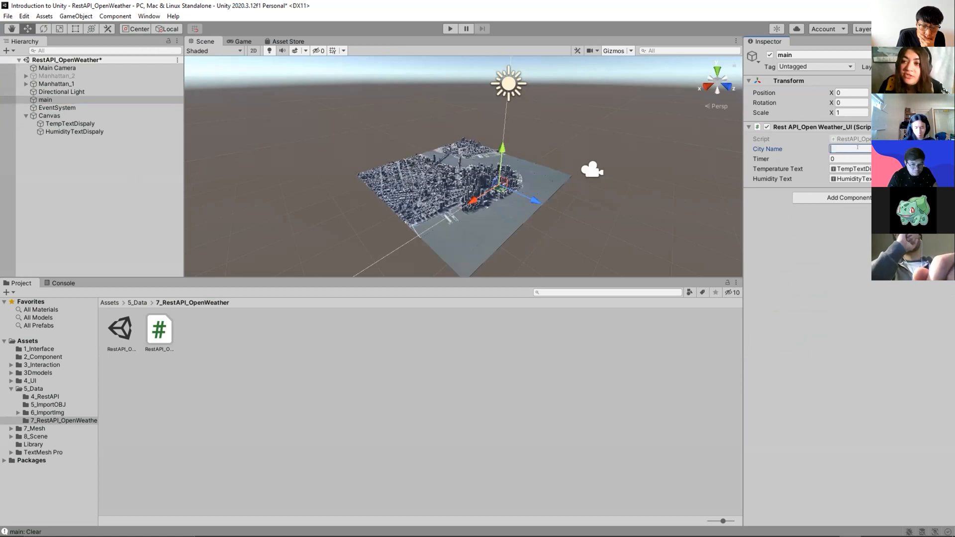
pyautogui.write('eijing')
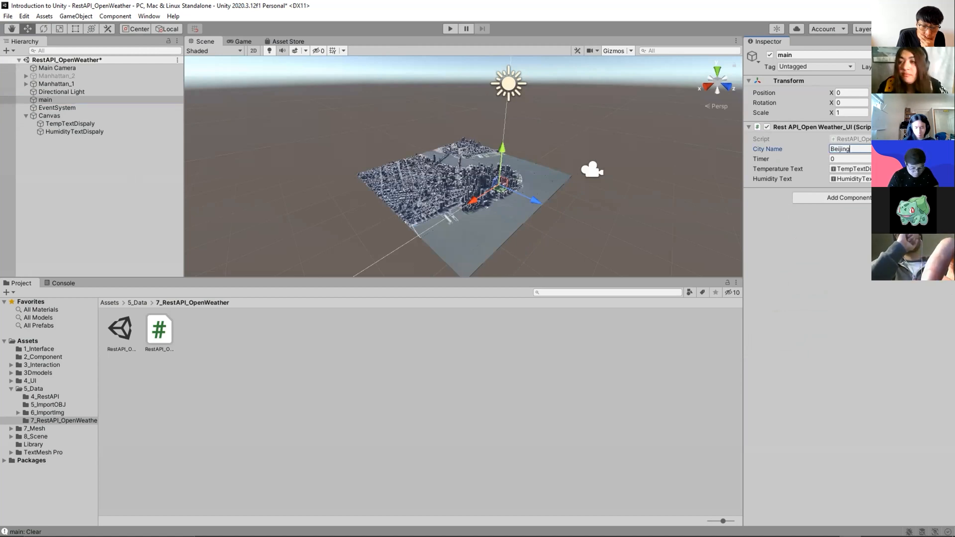
pyautogui.press('Return')
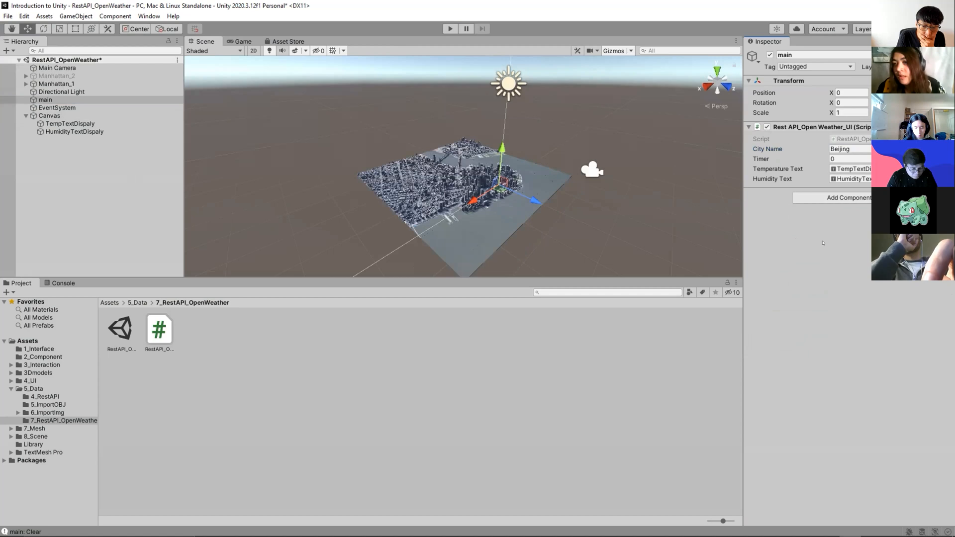
pyautogui.click(450, 29)
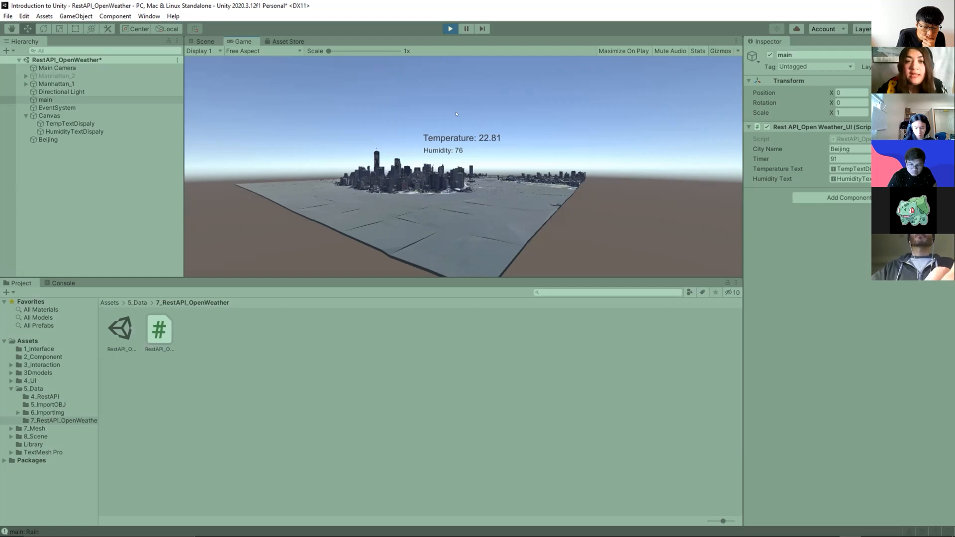
pyautogui.hotkey('ctrl', 'p')
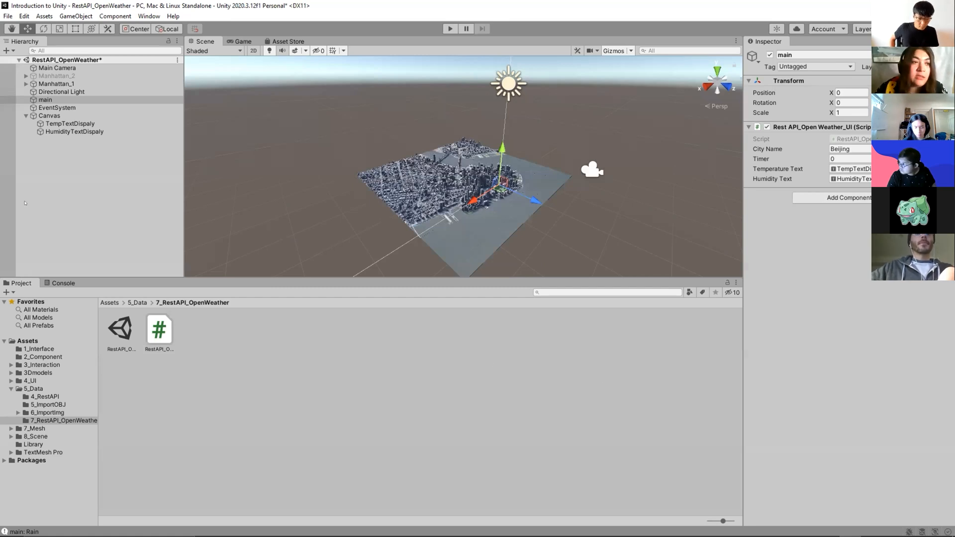
pyautogui.click(42, 100)
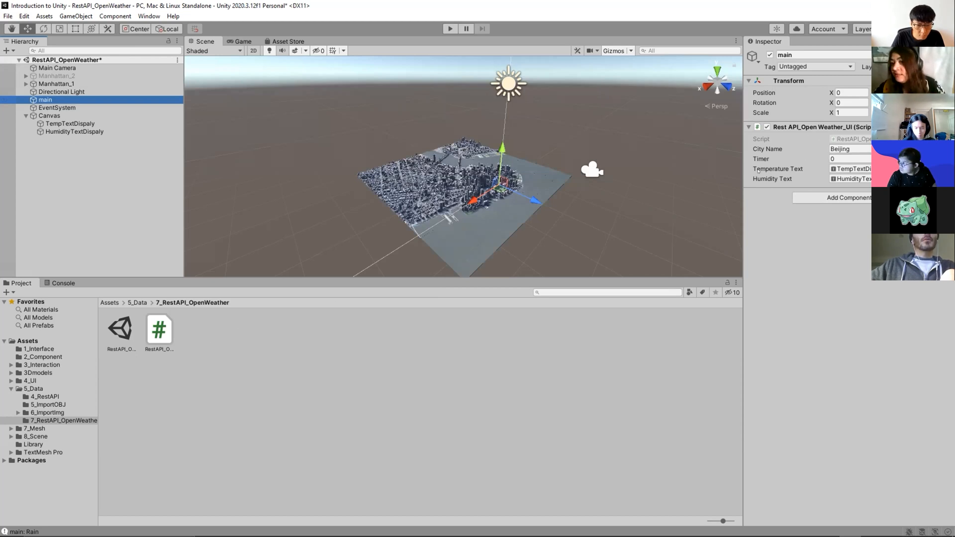
pyautogui.click(948, 127)
pyautogui.click(813, 260)
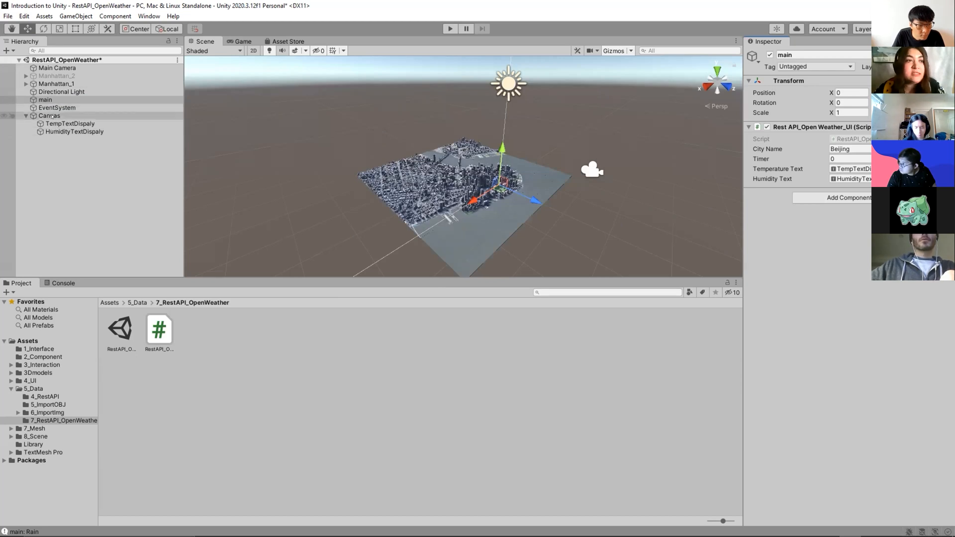
pyautogui.click(74, 16)
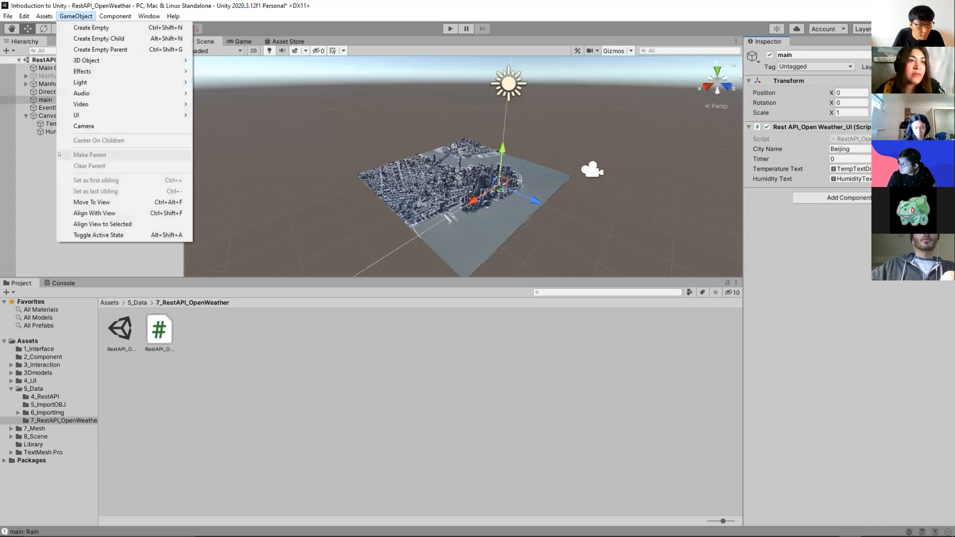
pyautogui.moveTo(100, 116)
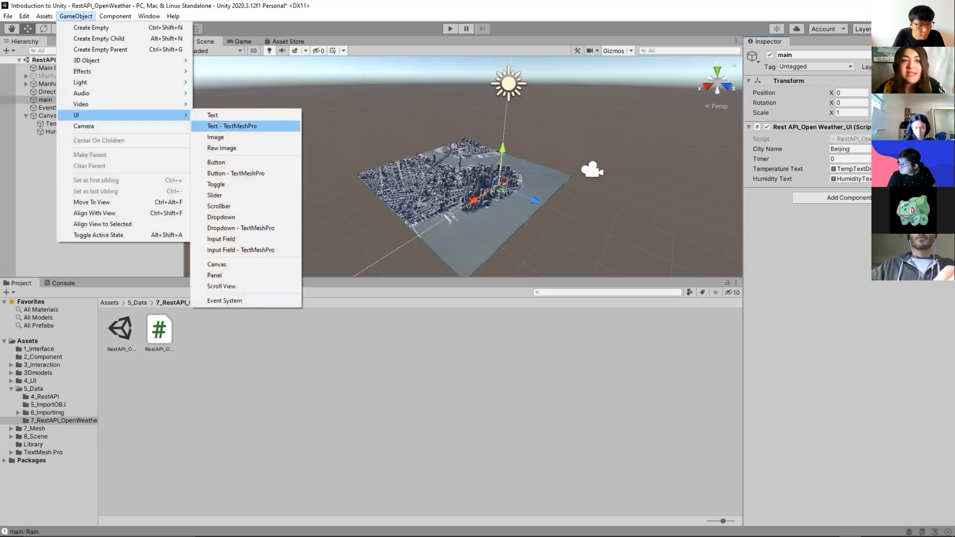
pyautogui.click(18, 155)
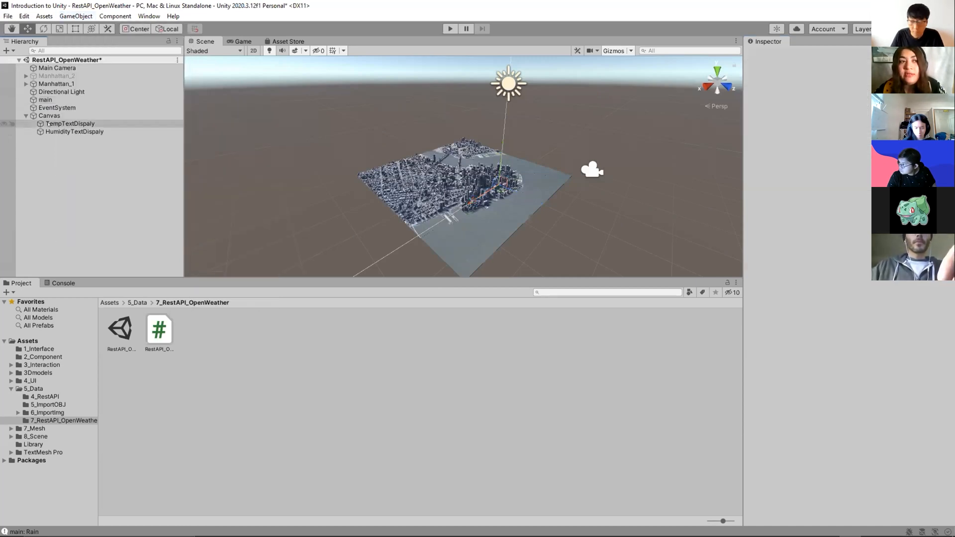
pyautogui.click(76, 124)
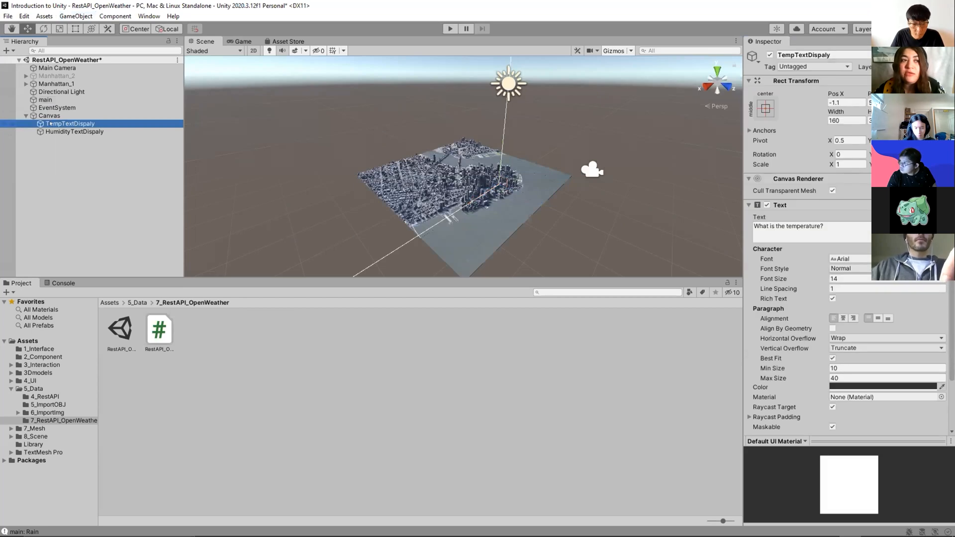
pyautogui.click(782, 55)
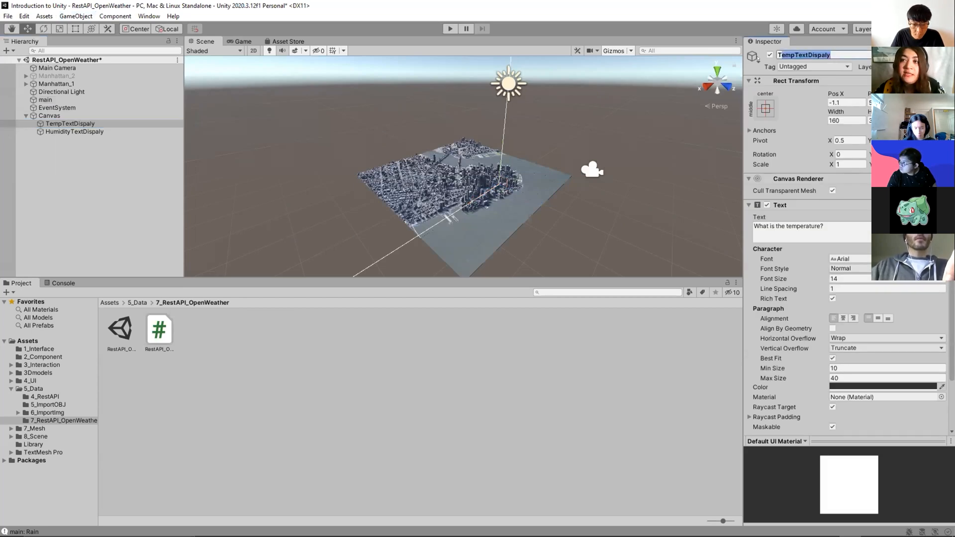
pyautogui.click(93, 171)
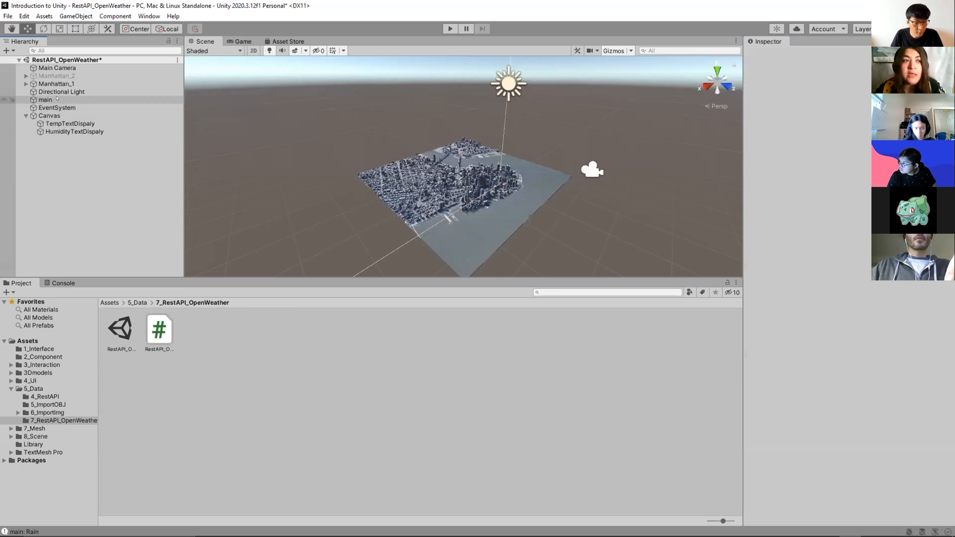
pyautogui.click(47, 100)
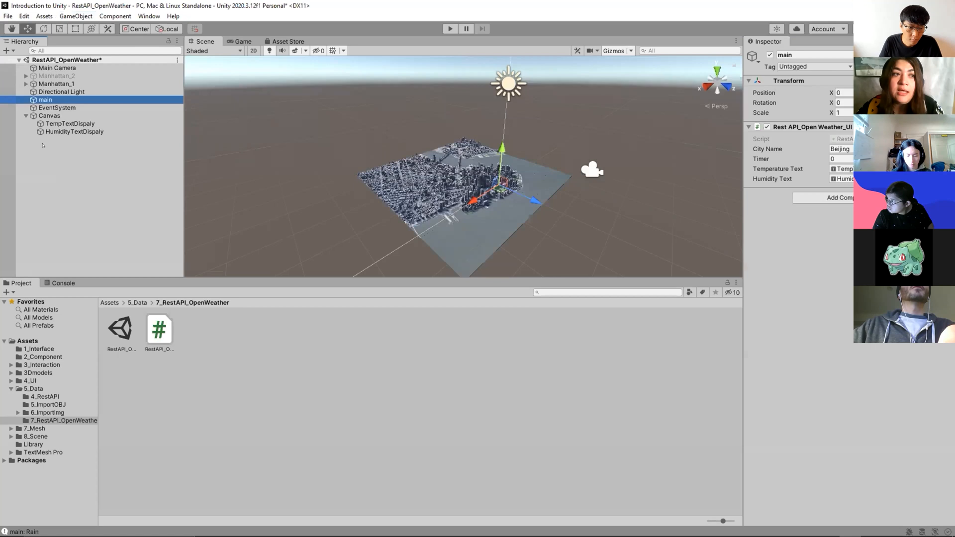
pyautogui.click(59, 164)
# - Frame TempTextDispaly in the Scene view and face the Canvas straight on from the Back view, with both text lines readable
pyautogui.scroll(5, 489, 93)
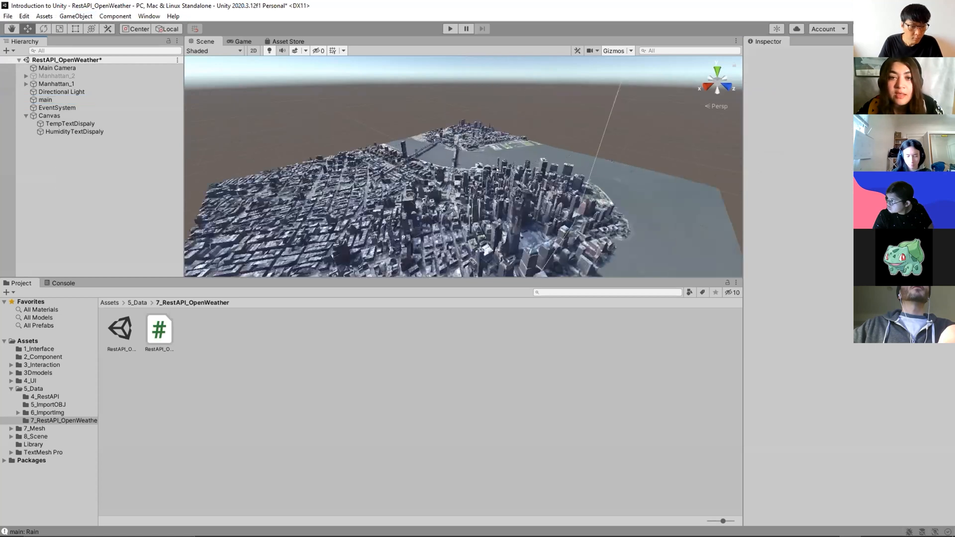
pyautogui.click(51, 123)
pyautogui.press('f')
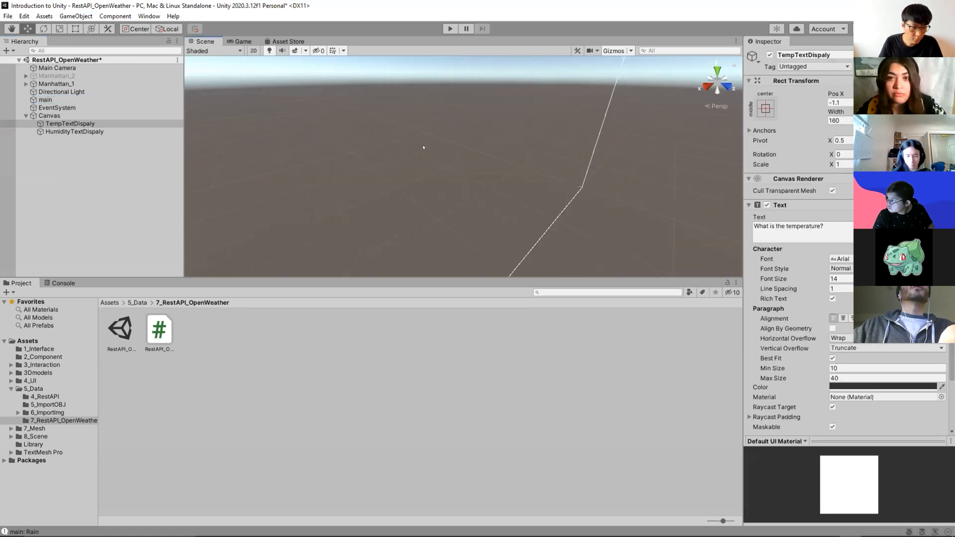
pyautogui.moveTo(335, 153); pyautogui.dragTo(720, 82, button='middle')
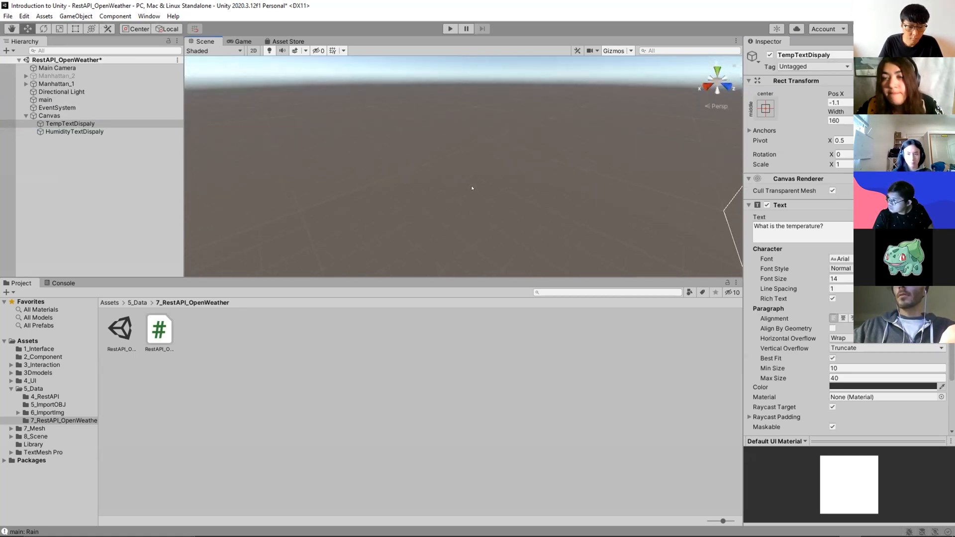
pyautogui.click(718, 92)
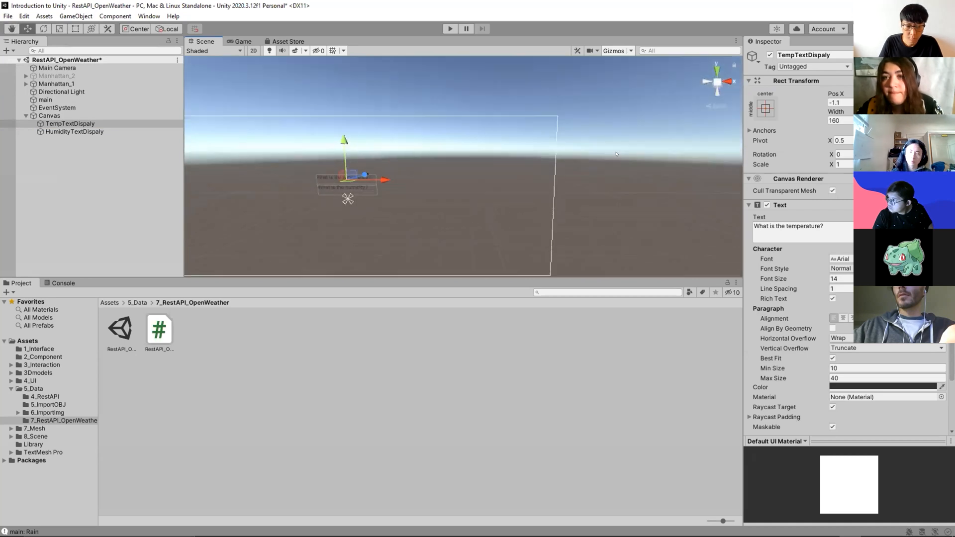
pyautogui.scroll(4, 557, 122)
pyautogui.moveTo(545, 111); pyautogui.dragTo(690, 92, button='middle')
pyautogui.scroll(3, 471, 194)
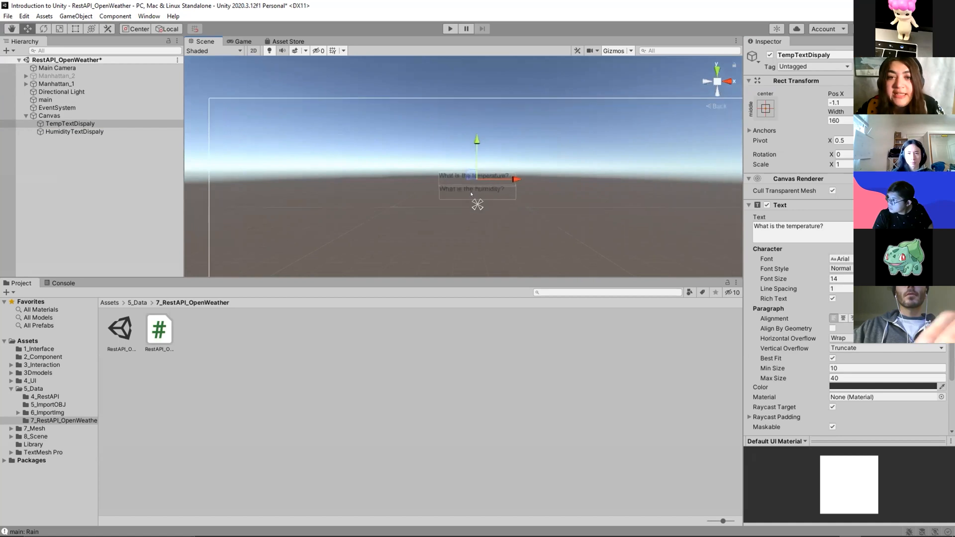
# - Examine TempTextDispaly's placeholder text, then run the scene to compare it with the displayed weather text and stop it
pyautogui.click(74, 162)
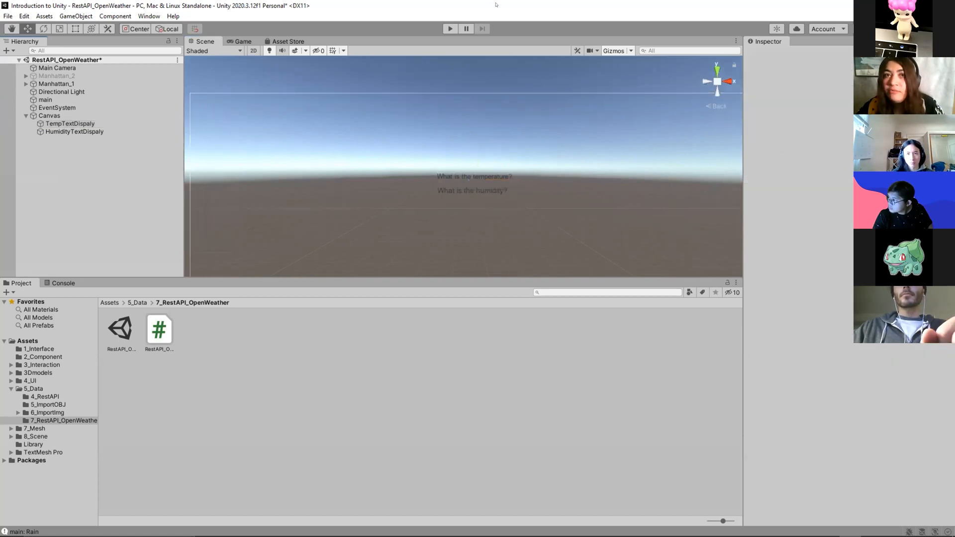
pyautogui.click(64, 123)
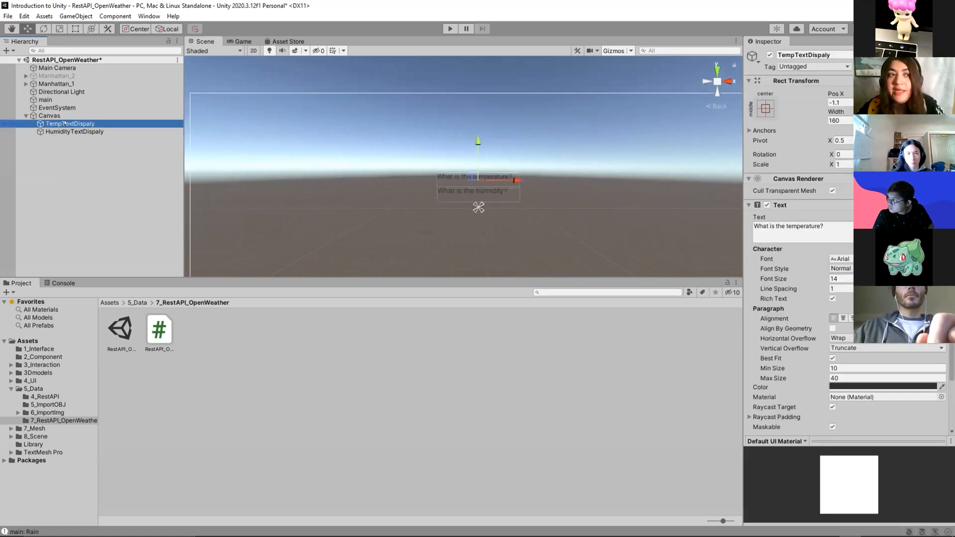
pyautogui.moveTo(827, 227); pyautogui.dragTo(713, 219)
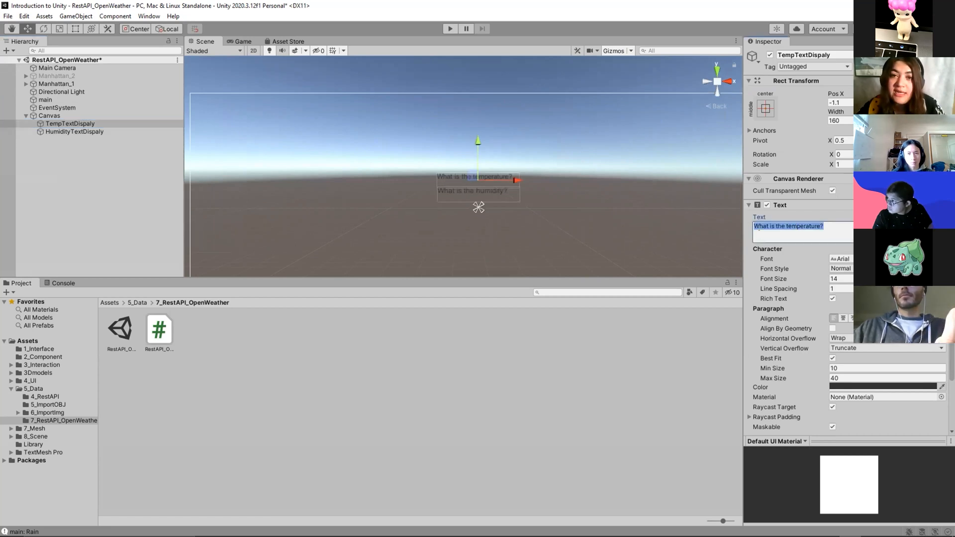
pyautogui.click(816, 236)
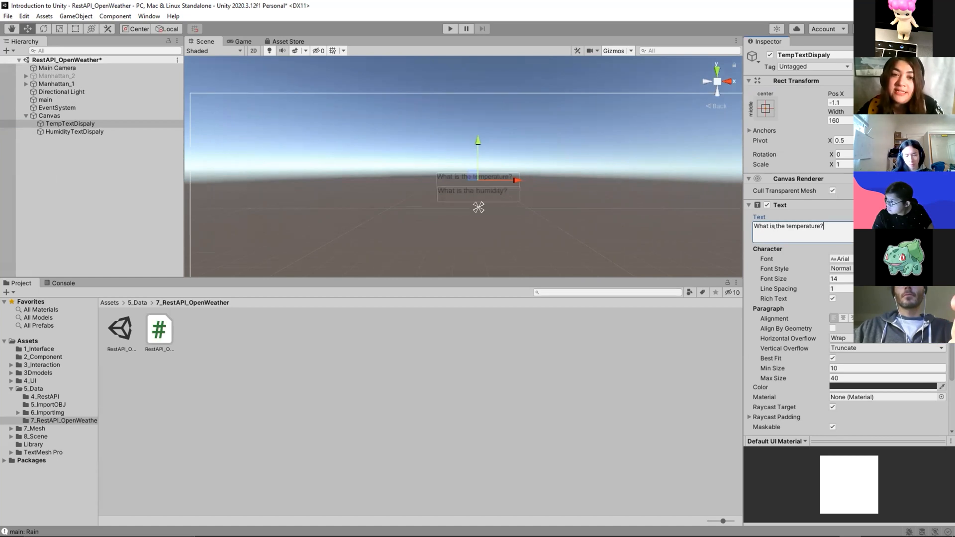
pyautogui.moveTo(824, 237); pyautogui.dragTo(742, 226)
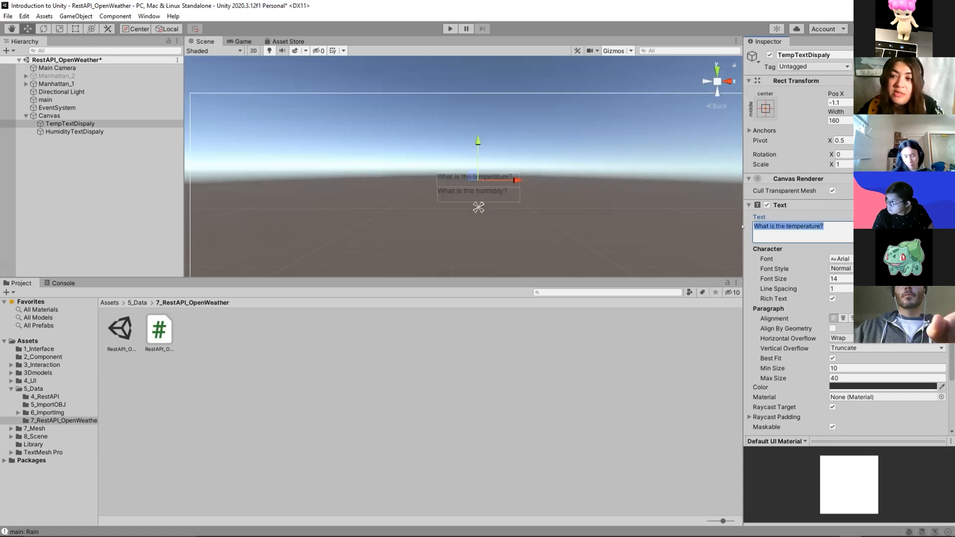
pyautogui.click(195, 194)
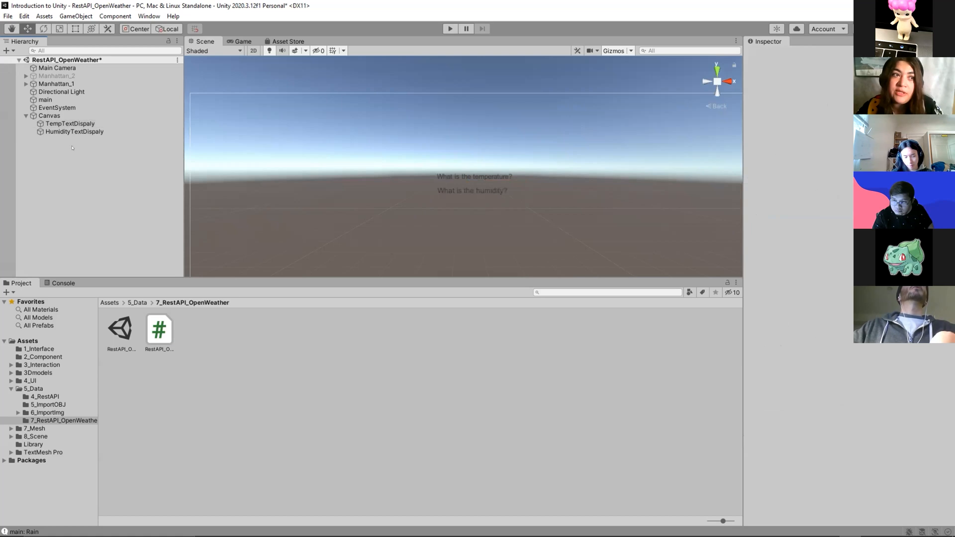
pyautogui.click(449, 29)
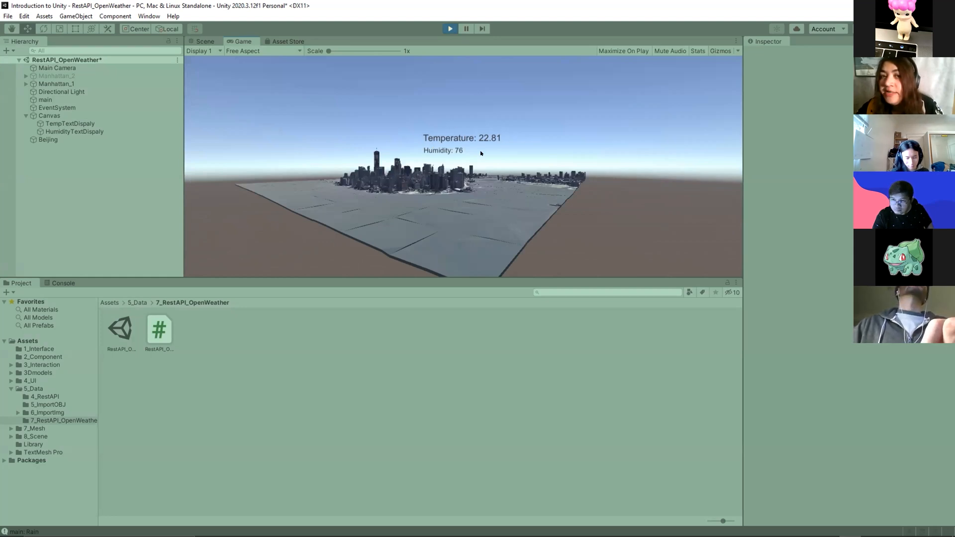
pyautogui.click(450, 28)
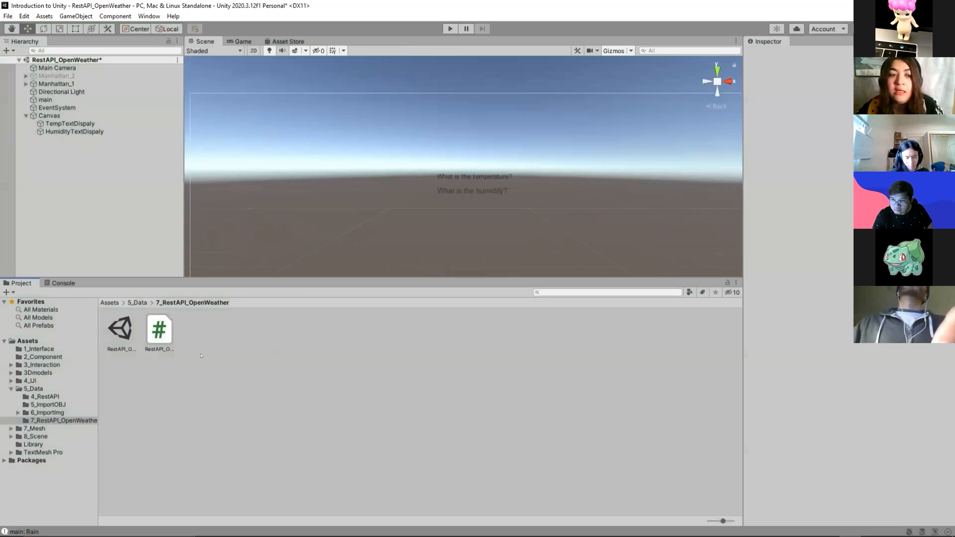
# - Open the RestAPI_OpenWeather_UI script in Visual Studio Code and examine the lines in Start that assign temperatureText.text and humidityText.text
pyautogui.click(159, 331)
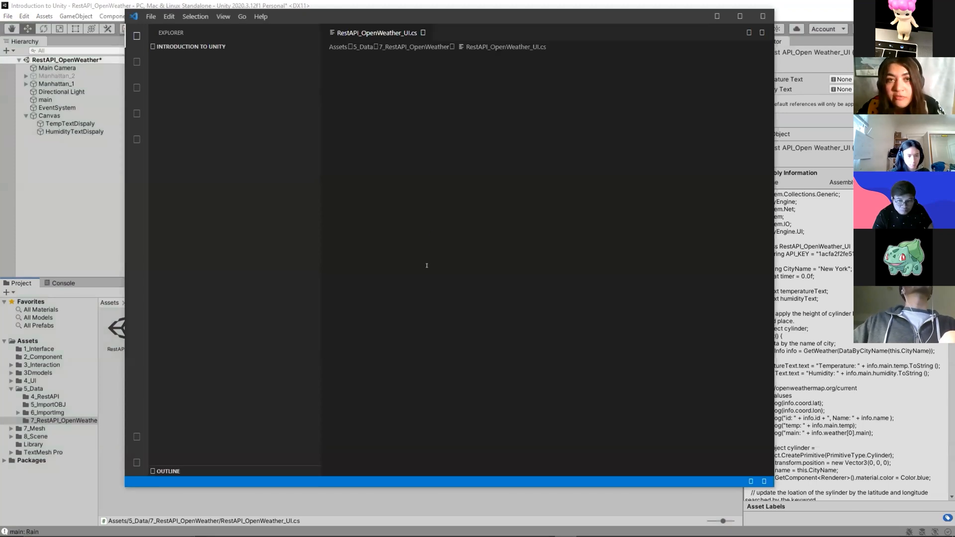
pyautogui.click(492, 255)
pyautogui.click(457, 254)
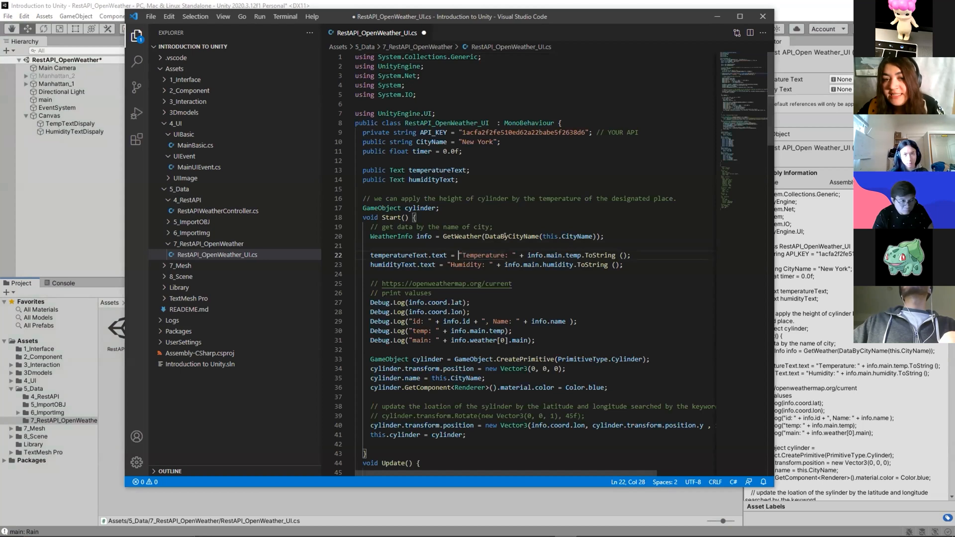
pyautogui.moveTo(370, 255); pyautogui.dragTo(417, 264)
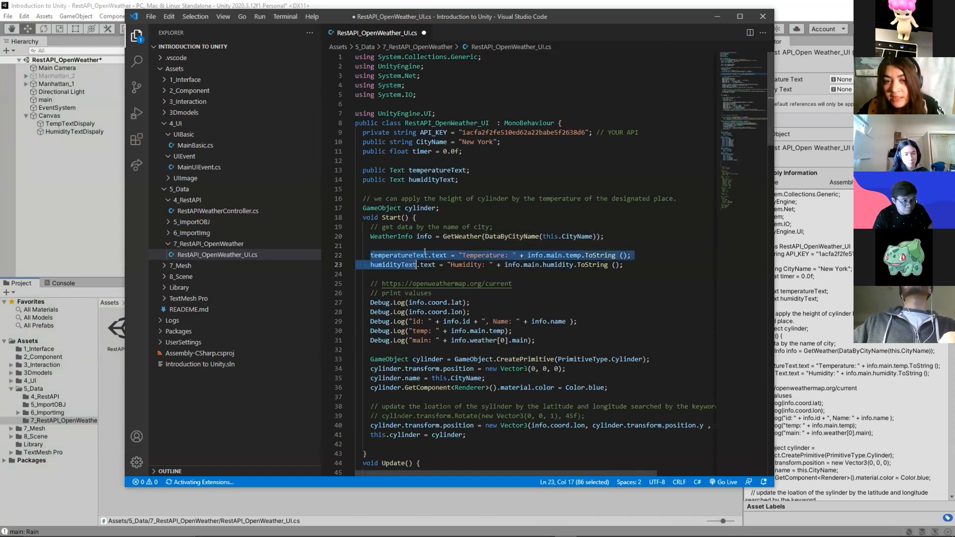
pyautogui.click(424, 251)
pyautogui.click(440, 255)
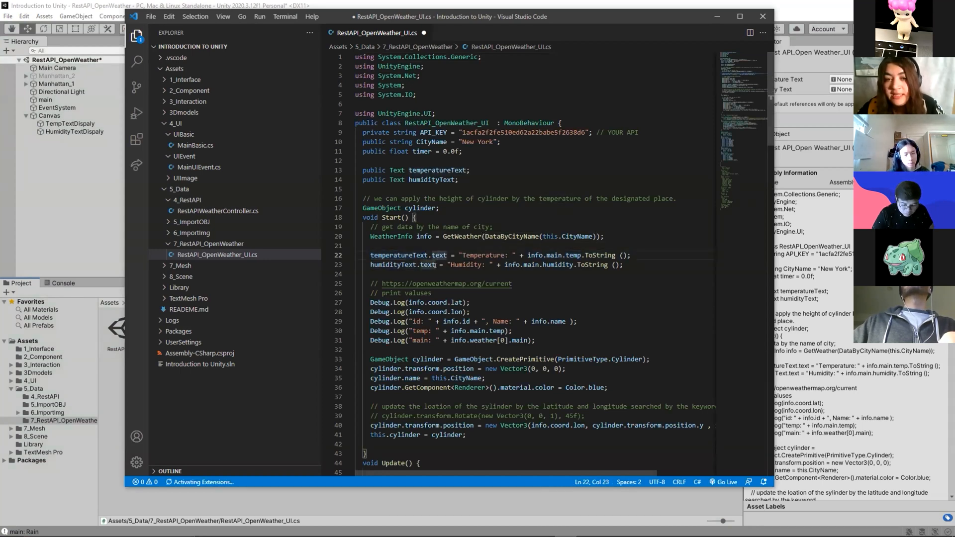
pyautogui.click(447, 264)
pyautogui.moveTo(460, 255); pyautogui.dragTo(512, 254)
pyautogui.click(505, 255)
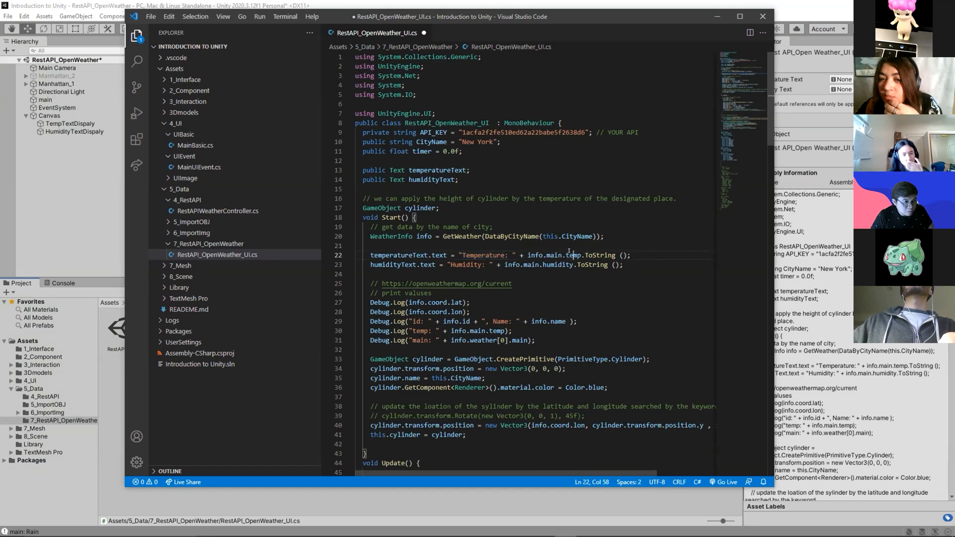
pyautogui.moveTo(616, 255); pyautogui.dragTo(523, 254)
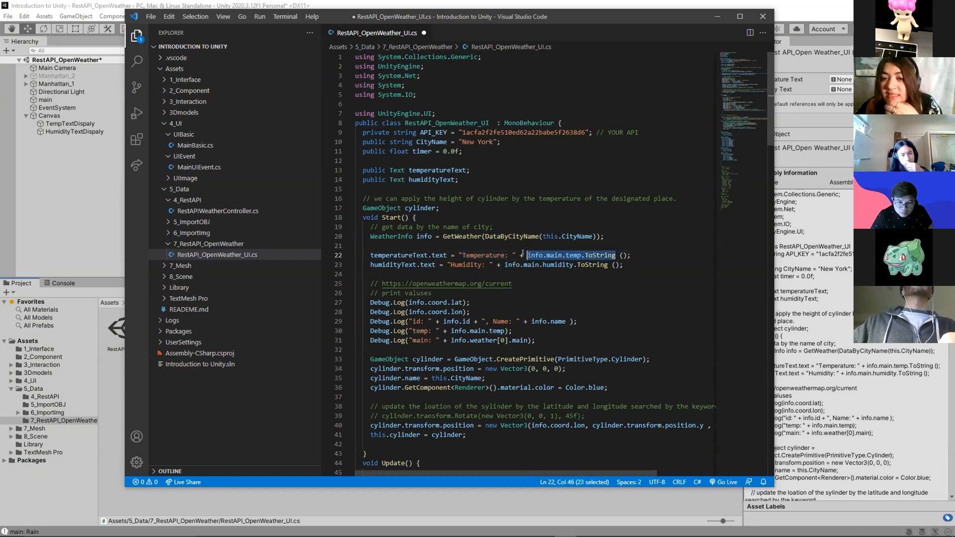
pyautogui.click(492, 255)
# - Change the label strings in Start to "Temperature is " and "Humidity is ", and save the script
pyautogui.click(505, 252)
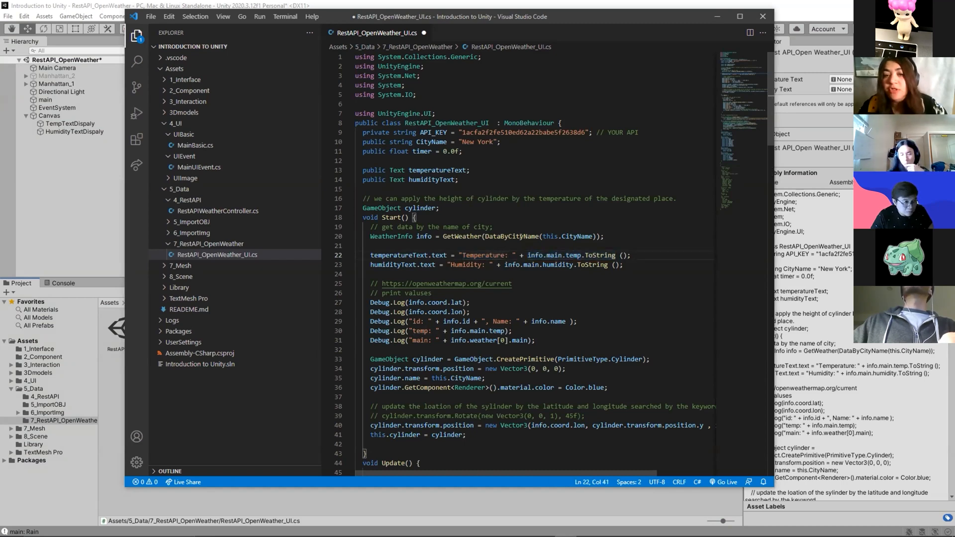
pyautogui.press('BackSpace')
pyautogui.write('is')
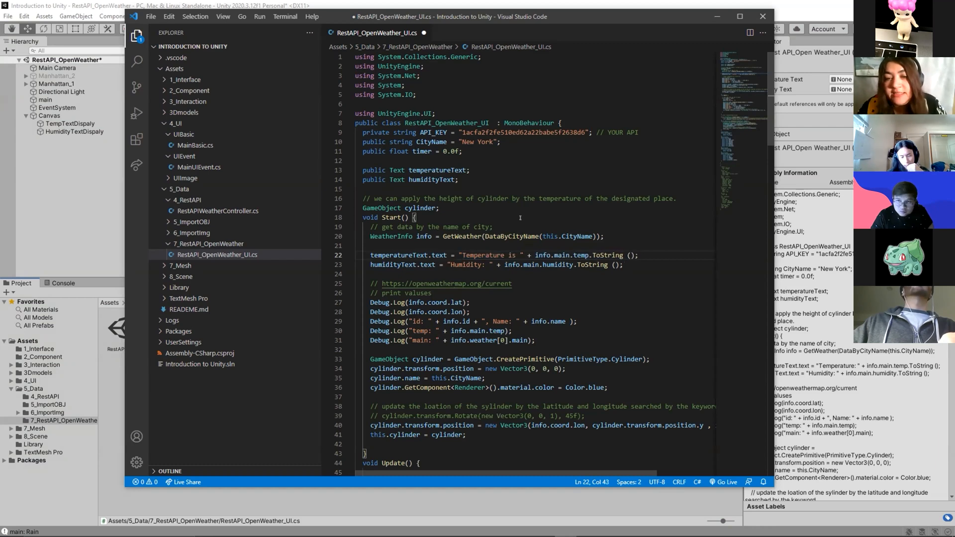
pyautogui.click(485, 264)
pyautogui.press('BackSpace')
pyautogui.write('is')
pyautogui.press('BackSpace')
pyautogui.press('BackSpace')
pyautogui.write('is')
pyautogui.hotkey('ctrl', 's')
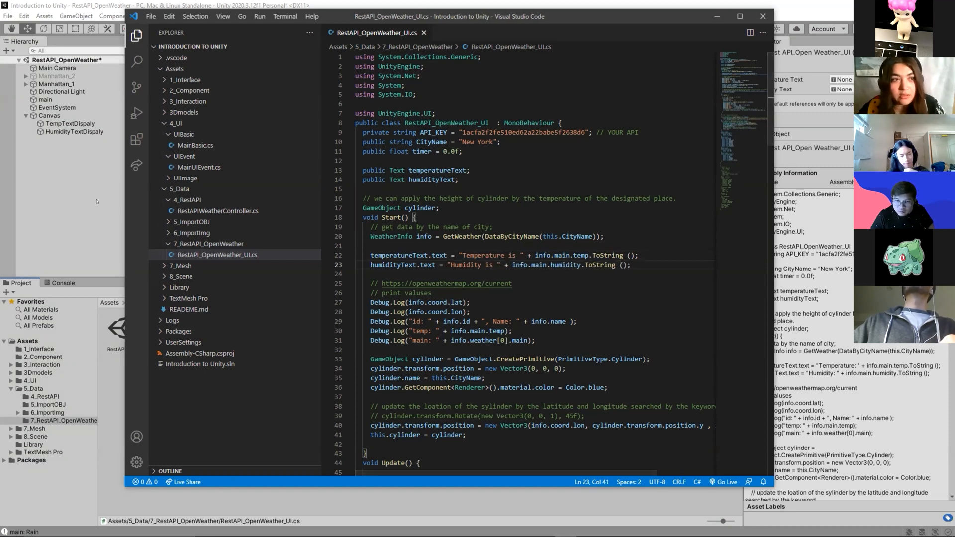
# - Switch back to Unity and run the scene to check the reworded temperature and humidity text, then stop it
pyautogui.hotkey('alt', 'Tab')
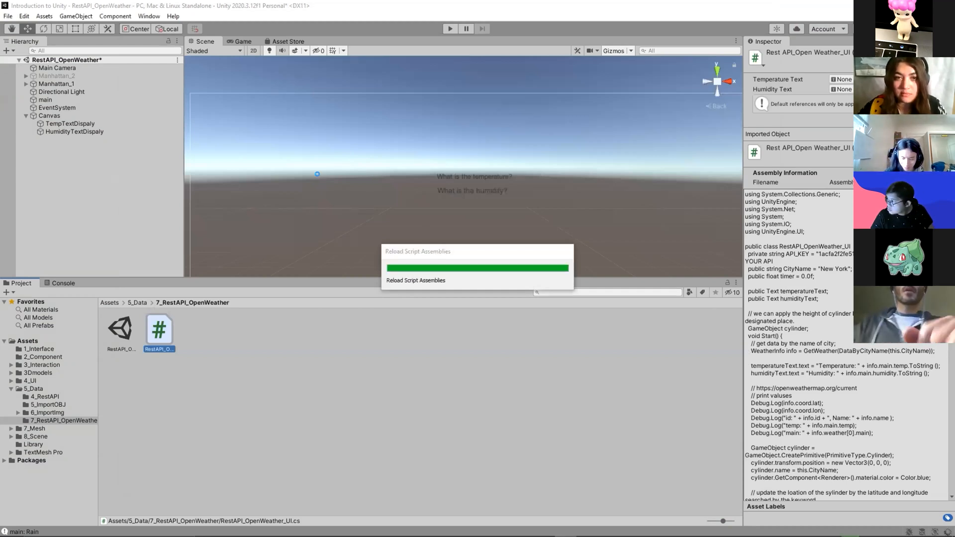
pyautogui.hotkey('ctrl', 'p')
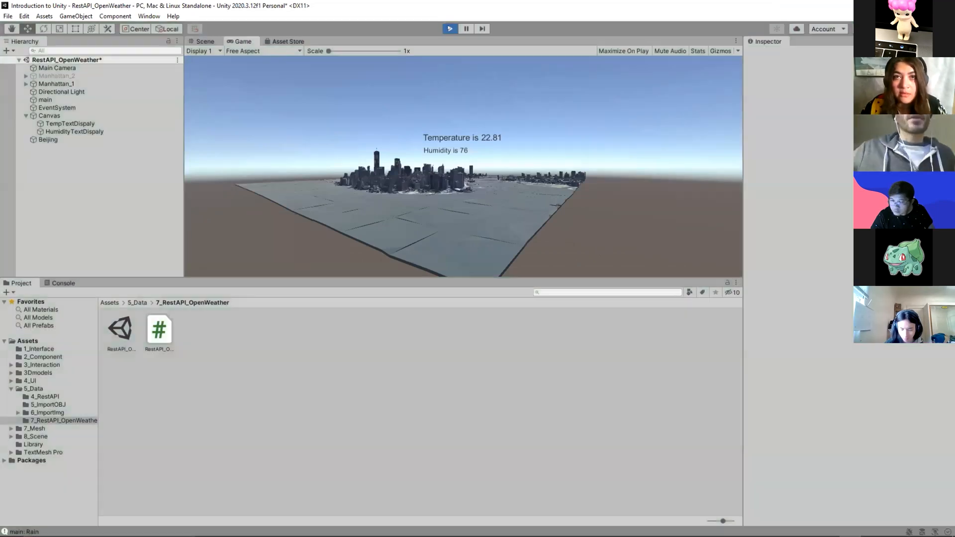
pyautogui.click(450, 28)
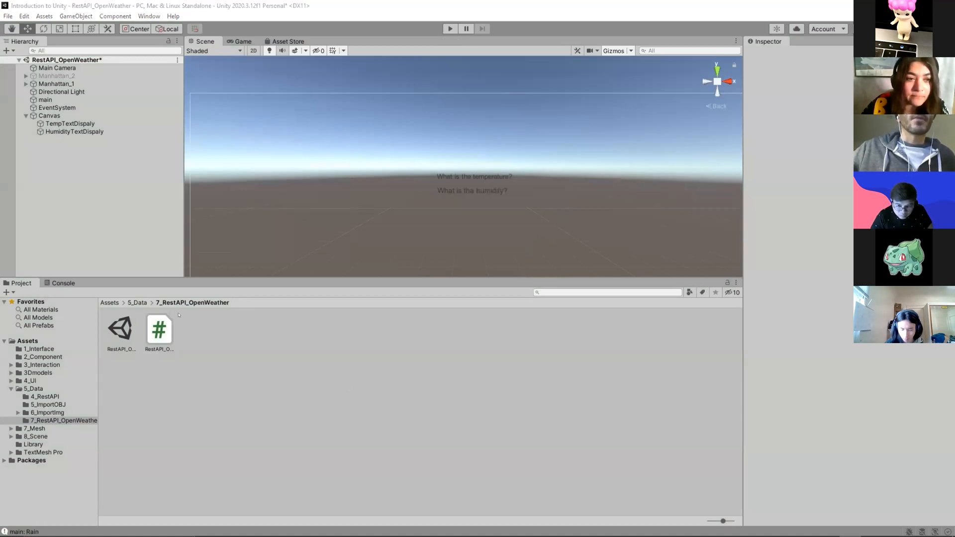
pyautogui.click(52, 115)
pyautogui.click(55, 124)
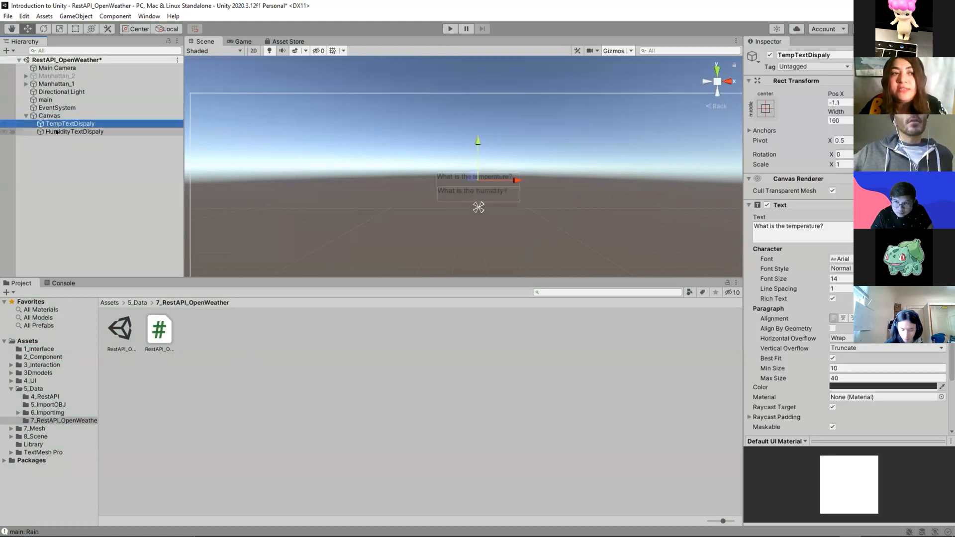
pyautogui.click(57, 132)
pyautogui.click(50, 115)
pyautogui.click(49, 123)
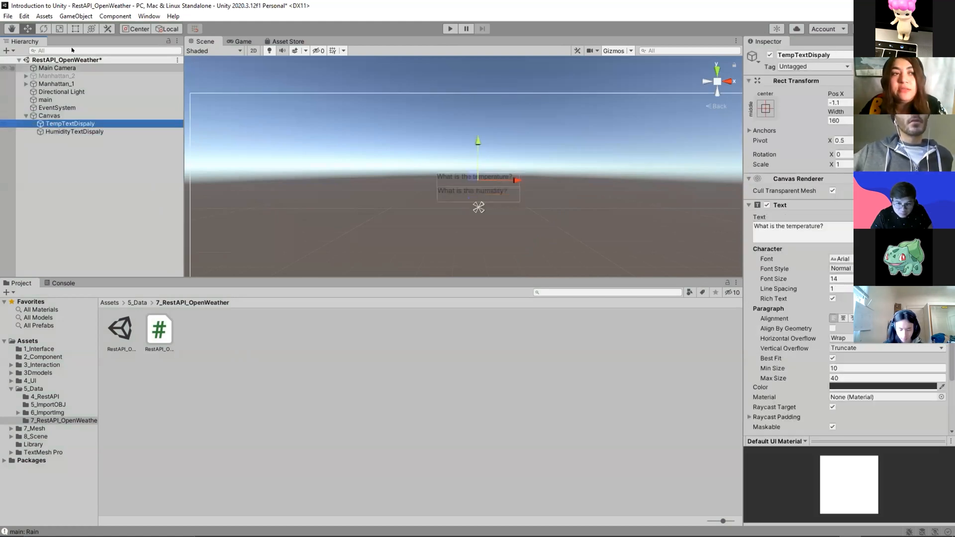
pyautogui.click(48, 116)
pyautogui.click(48, 148)
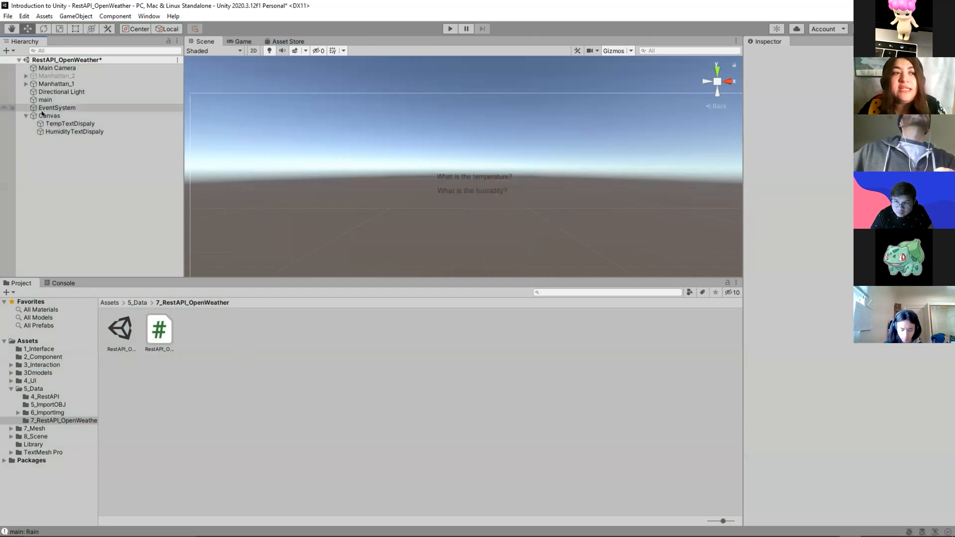
# - Select the Canvas and look up the UI Text object among the elements that can be added to it
pyautogui.click(43, 116)
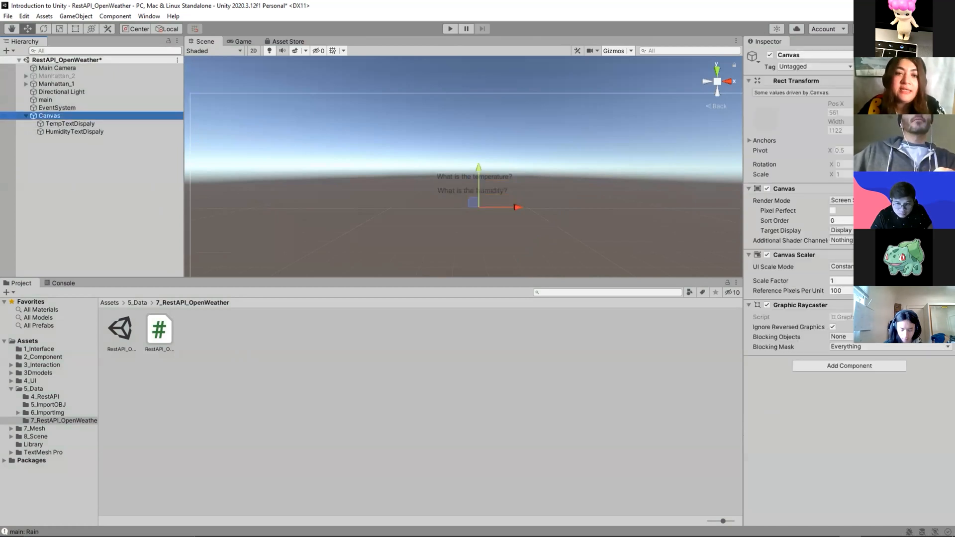
pyautogui.click(75, 16)
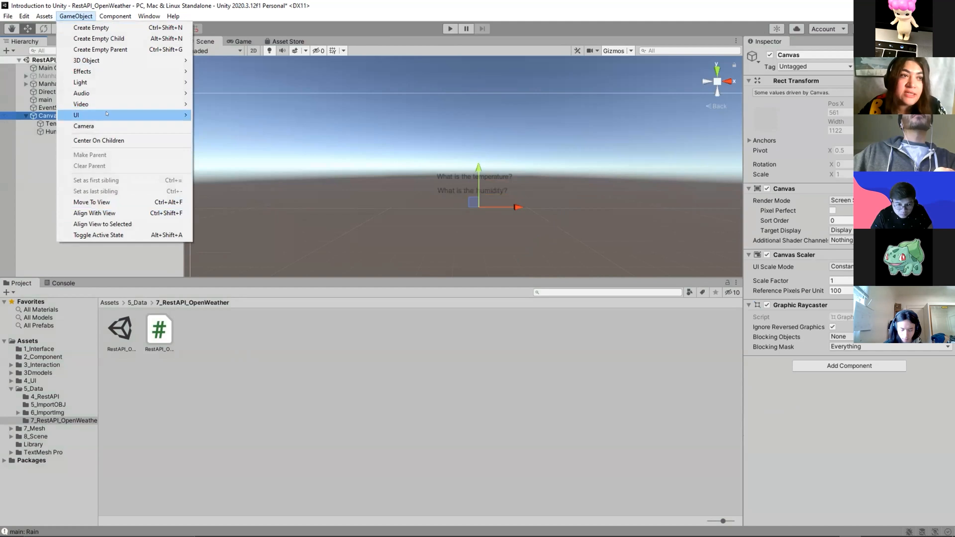
pyautogui.moveTo(106, 114)
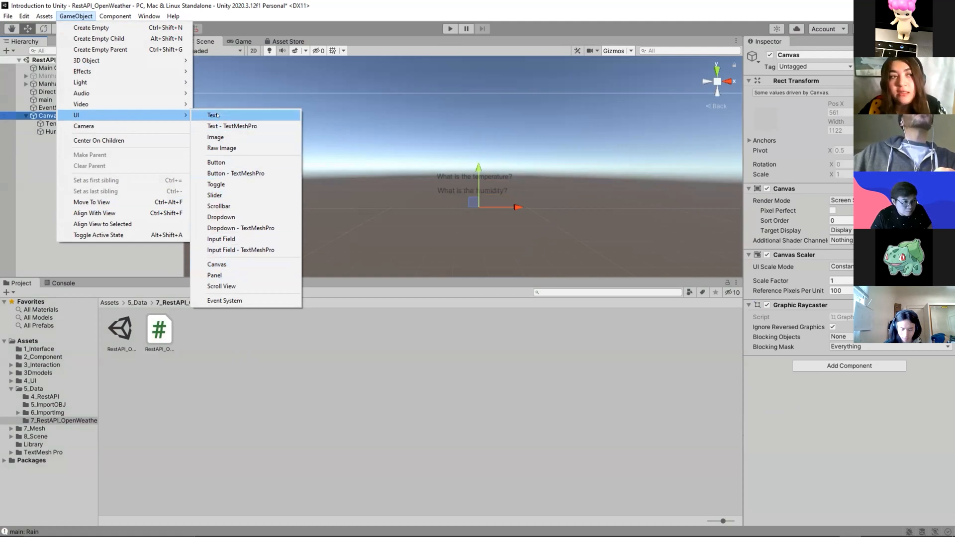
pyautogui.click(43, 162)
# - Examine TempTextDispaly's placeholder text and its Best Fit setting in the Text component
pyautogui.click(68, 123)
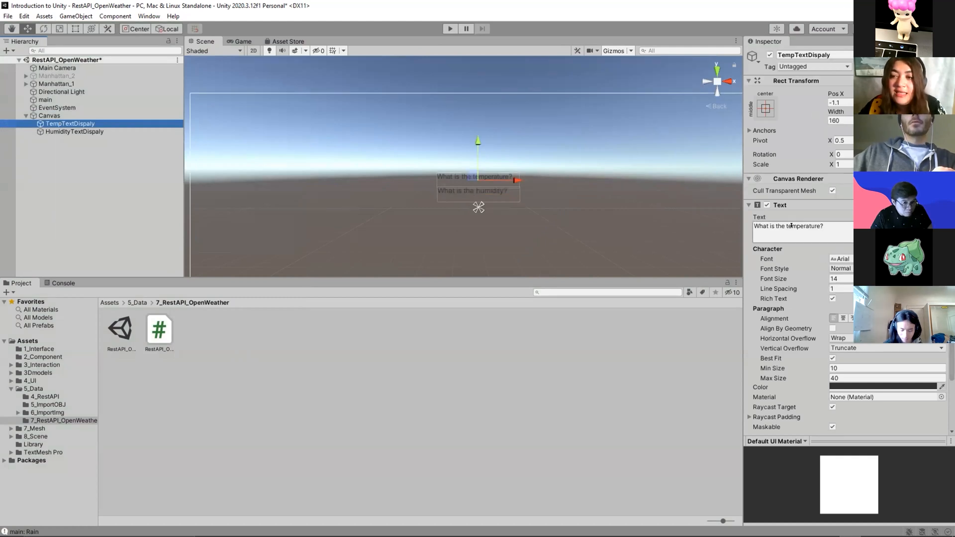
pyautogui.moveTo(796, 227); pyautogui.dragTo(816, 226)
pyautogui.hotkey('ctrl', 'a')
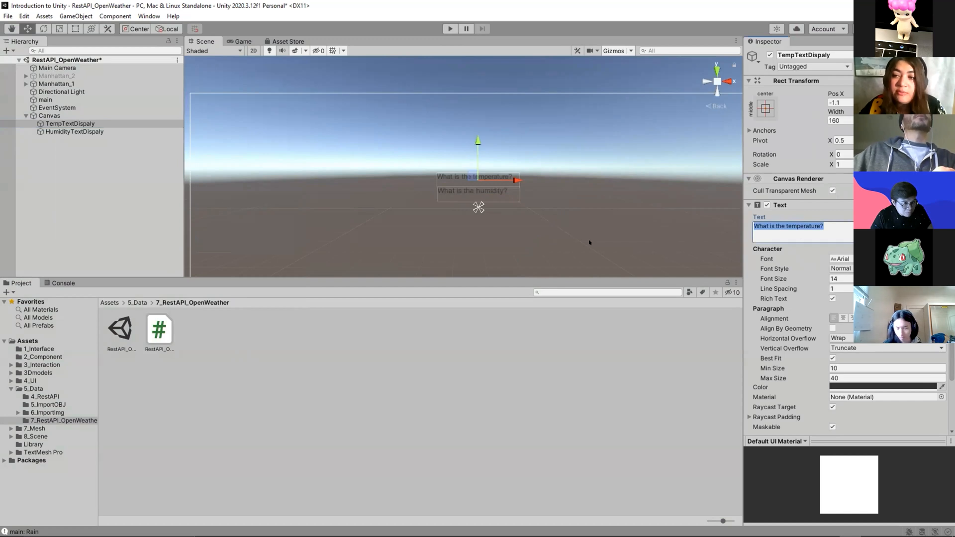
pyautogui.click(91, 172)
pyautogui.click(88, 124)
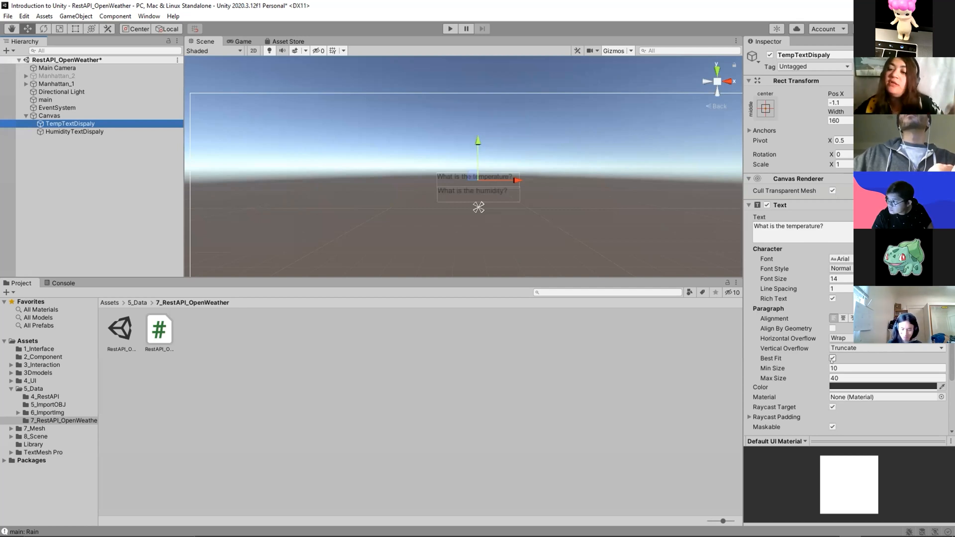
# - Enable Best Fit on HumidityTextDispaly's text and run the scene to compare its size with the temperature text, then stop it
pyautogui.click(75, 131)
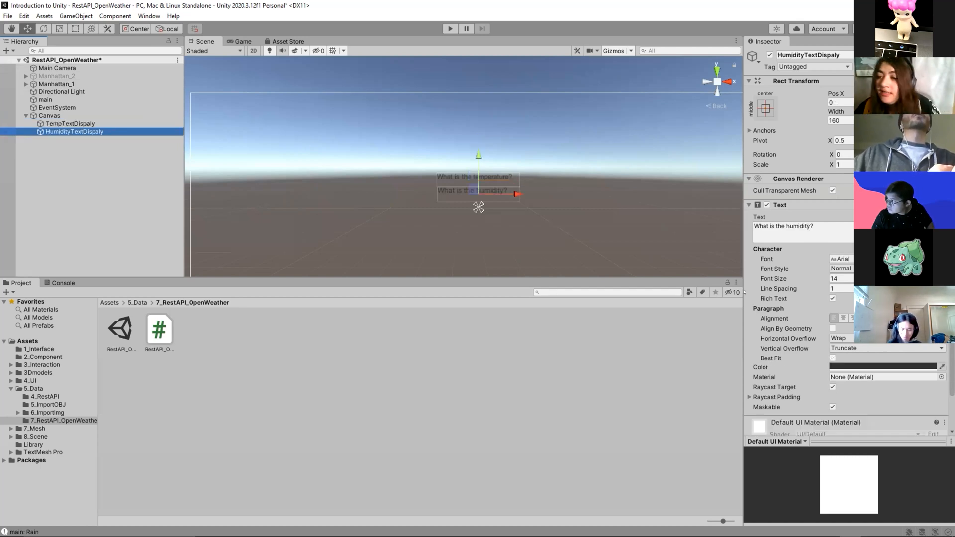
pyautogui.click(832, 358)
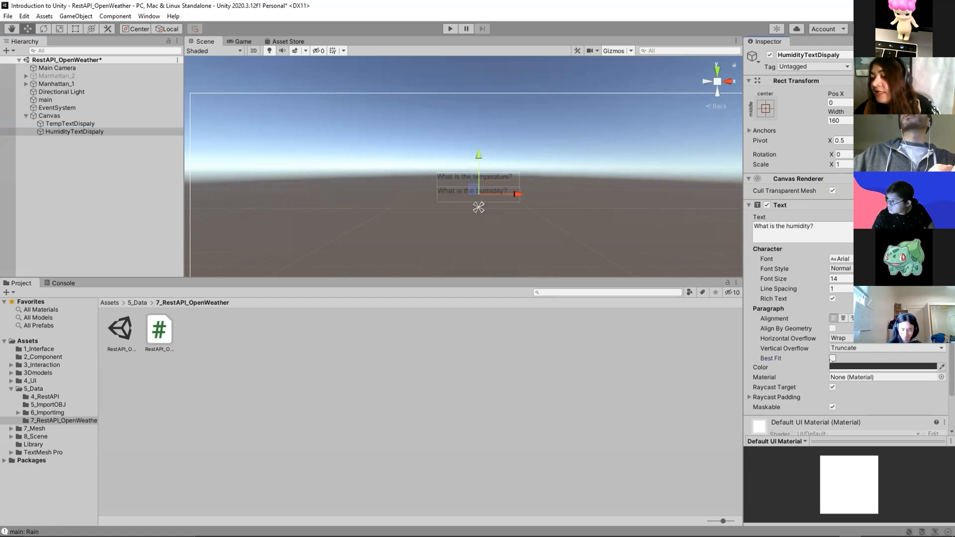
pyautogui.click(832, 359)
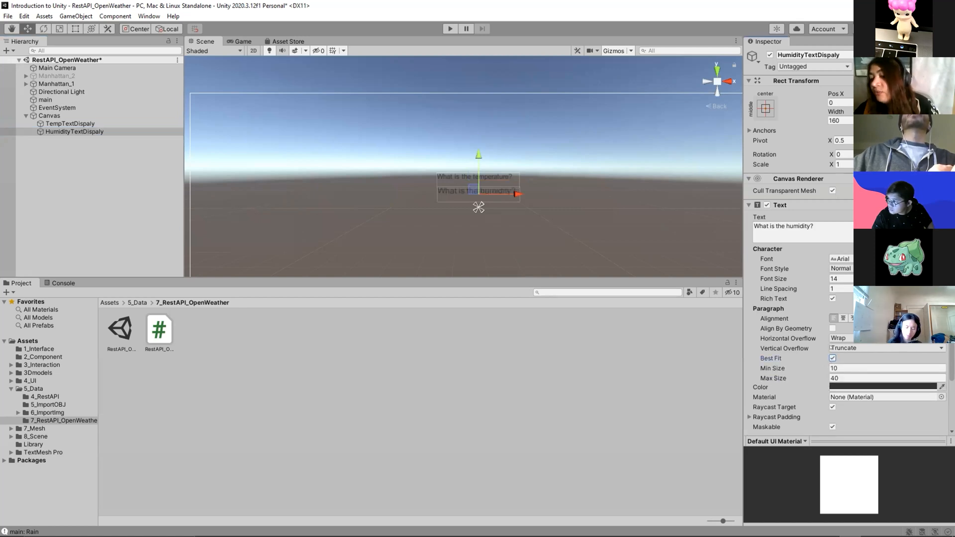
pyautogui.click(116, 141)
pyautogui.click(450, 29)
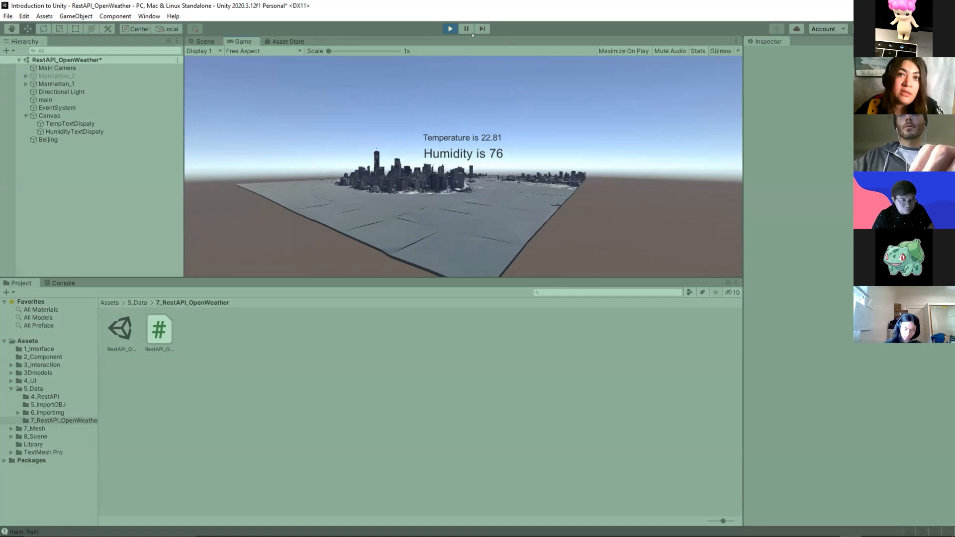
pyautogui.click(450, 28)
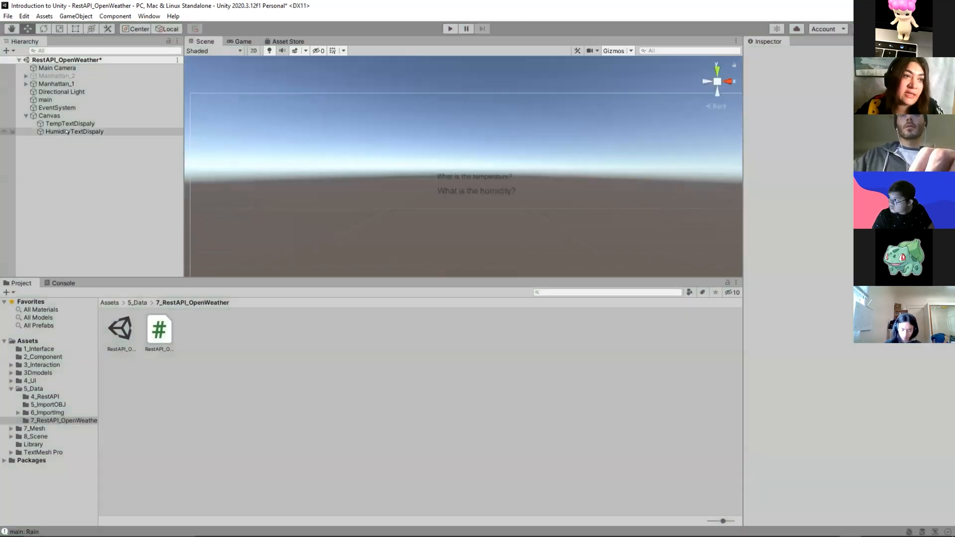
# - Disable Best Fit again on HumidityTextDispaly's text
pyautogui.click(66, 132)
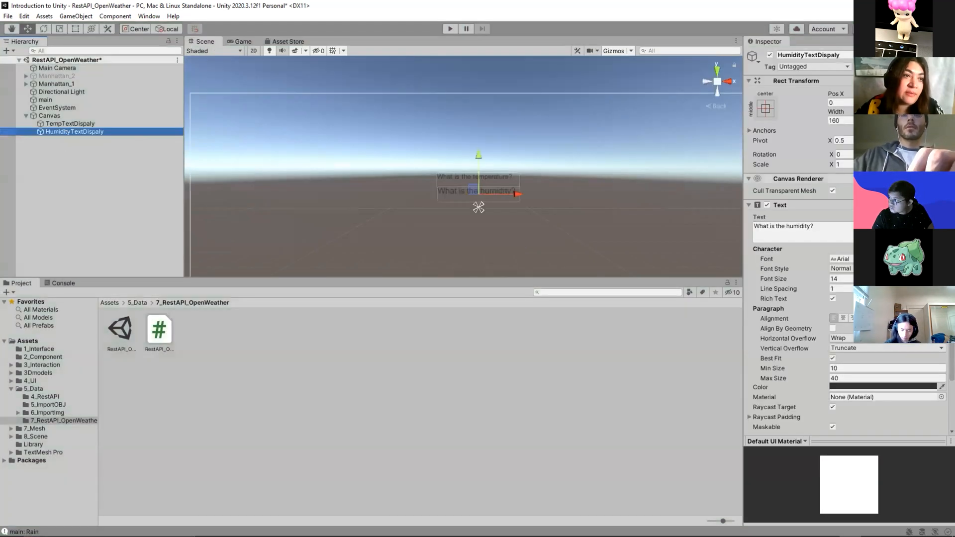
pyautogui.click(832, 358)
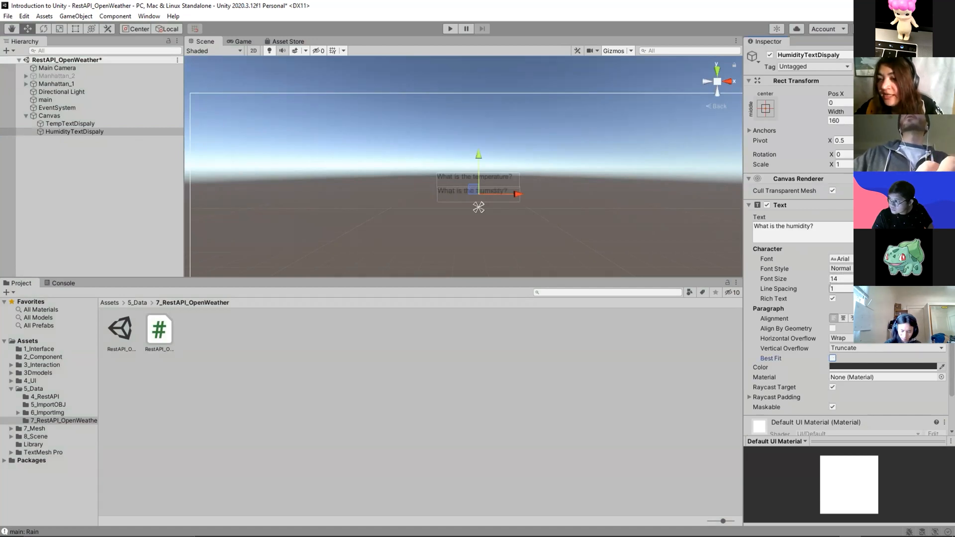
pyautogui.click(113, 154)
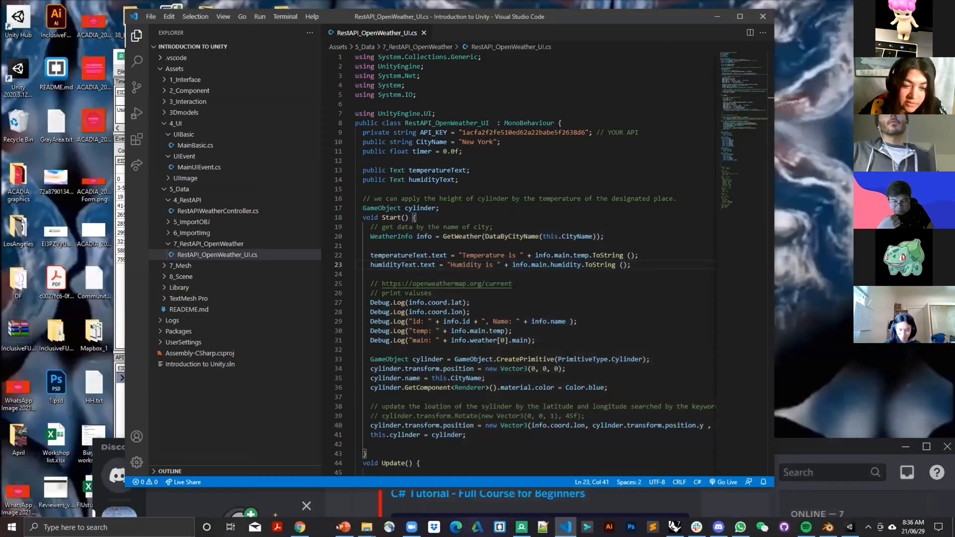
# - Switch to Chrome, search for "open weather" in a new tab, and open the OpenWeatherMap site from the results
pyautogui.click(300, 527)
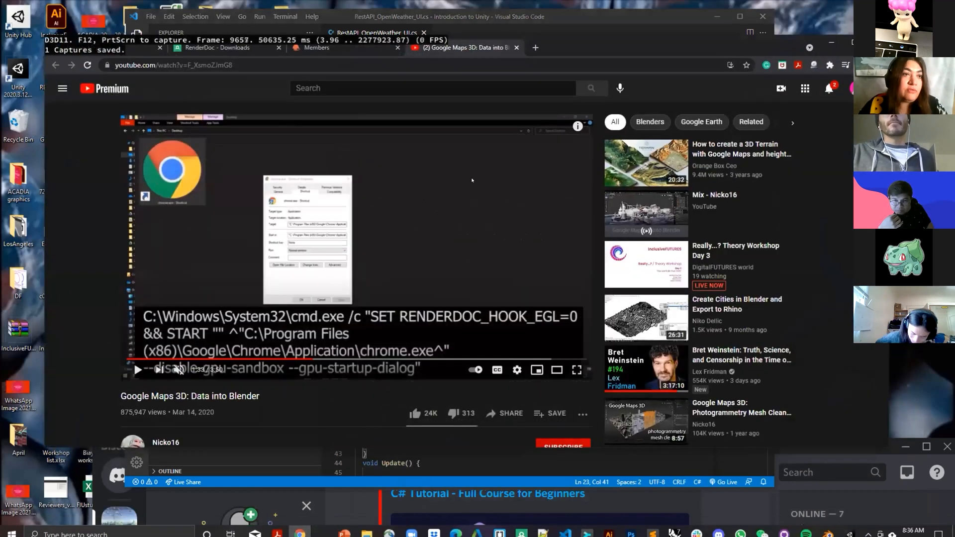
pyautogui.hotkey('ctrl', 't')
pyautogui.write('open')
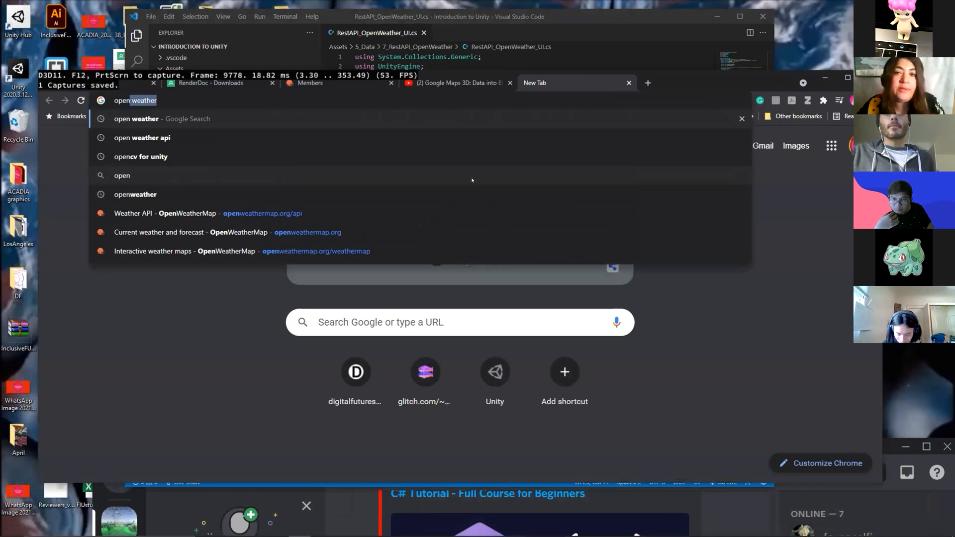
pyautogui.press('Return')
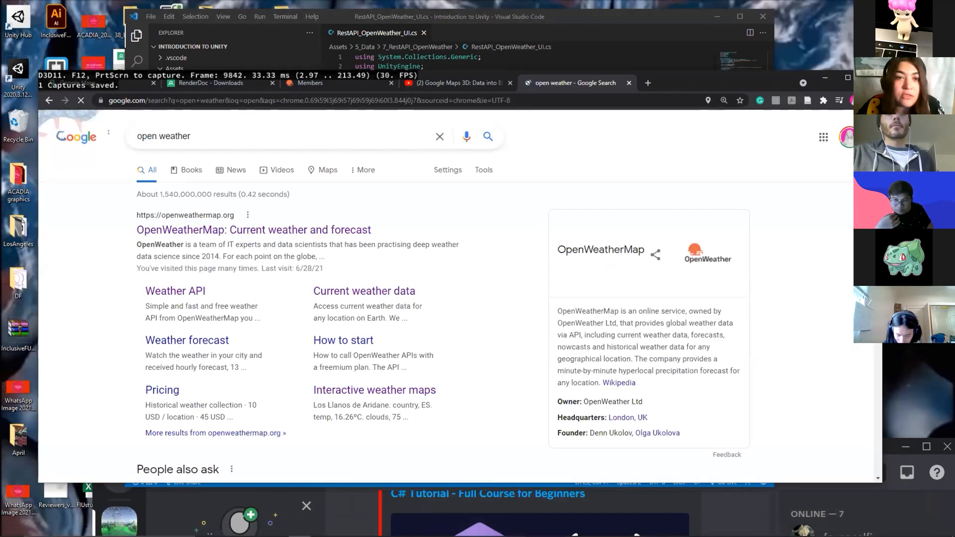
pyautogui.press('super+Up')
pyautogui.click(244, 156)
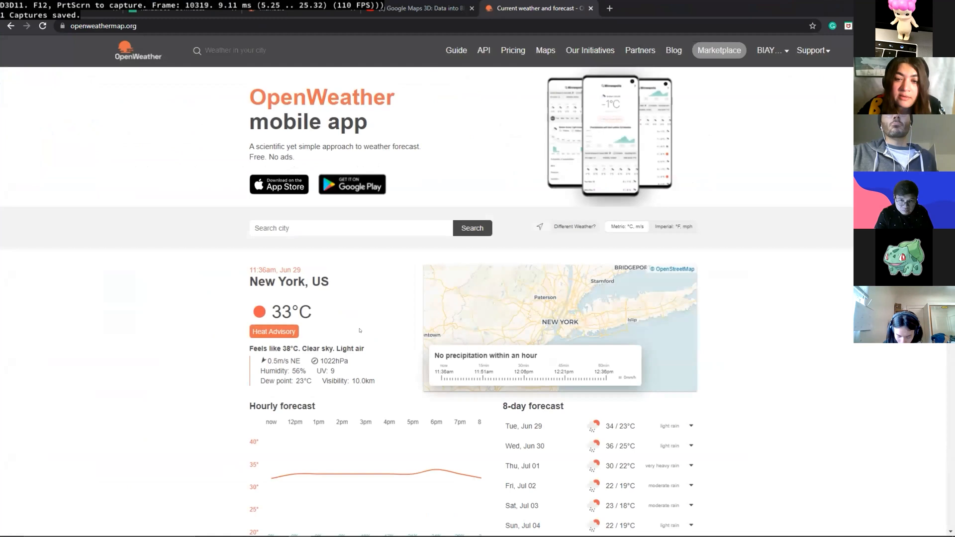
# - Open OpenWeather's interactive temperature map and bring the New York and Manhattan area into view
pyautogui.click(546, 51)
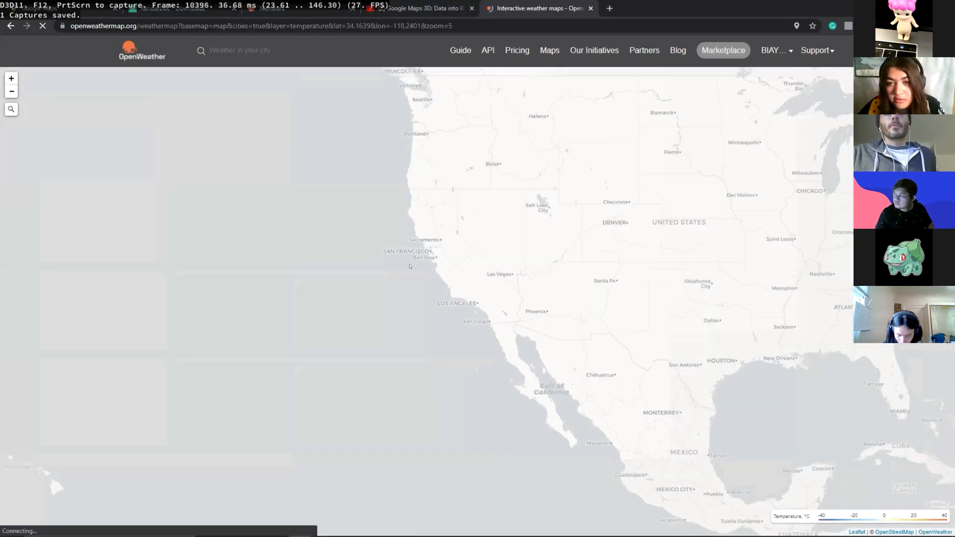
pyautogui.scroll(-2, 454, 303)
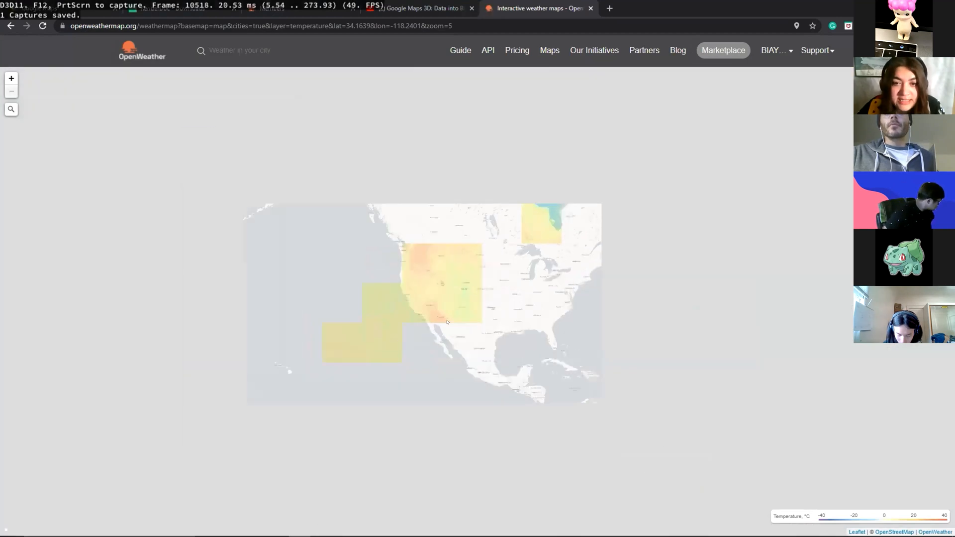
pyautogui.scroll(1, 622, 254)
pyautogui.scroll(3, 624, 289)
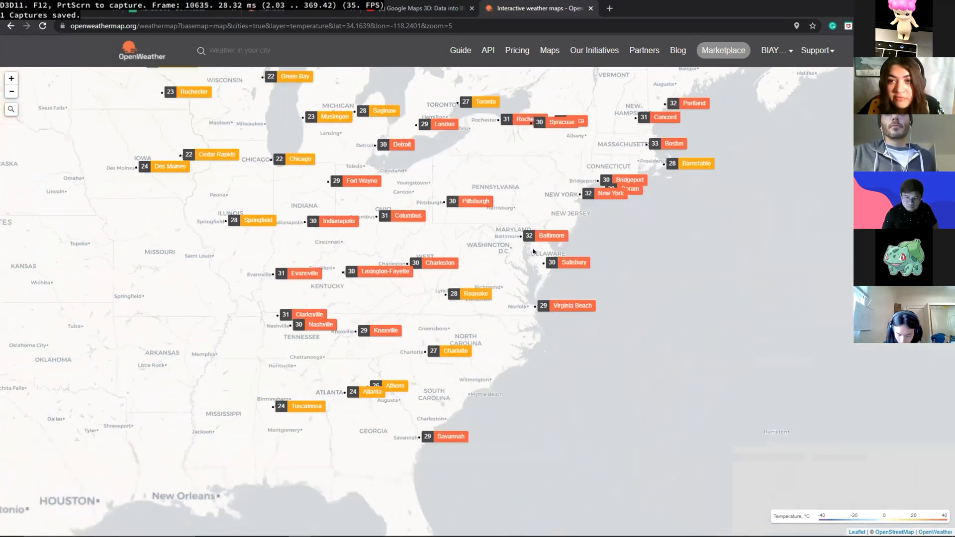
pyautogui.scroll(2, 536, 243)
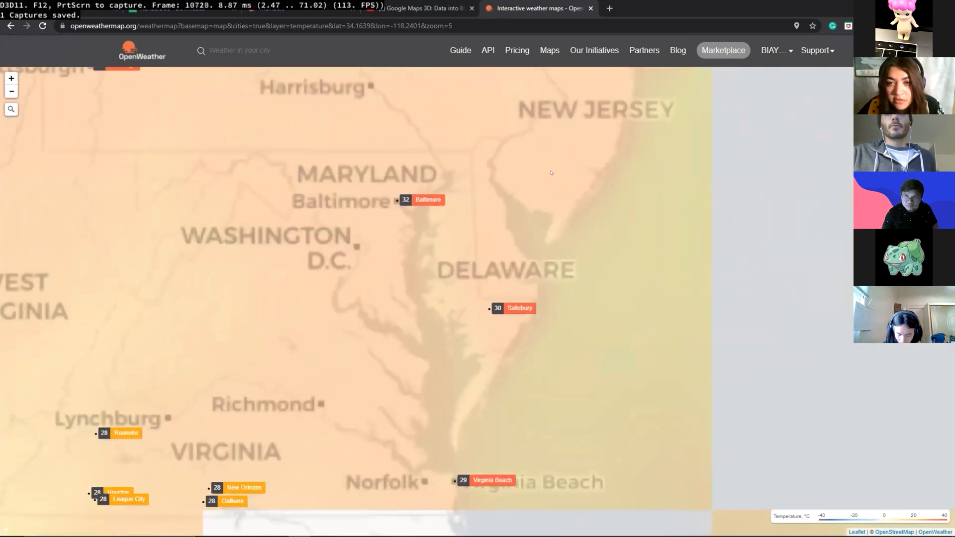
pyautogui.scroll(-1, 466, 178)
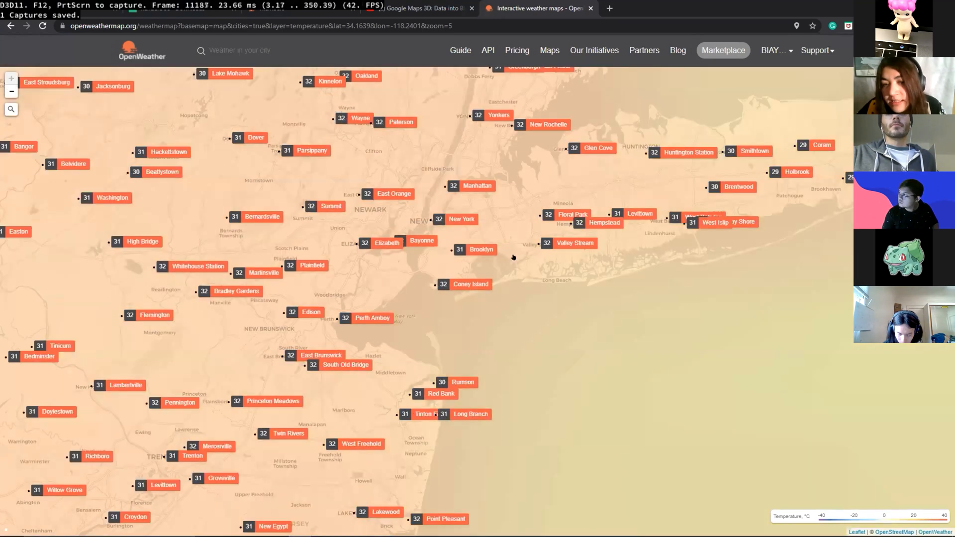
pyautogui.moveTo(446, 184); pyautogui.dragTo(491, 219)
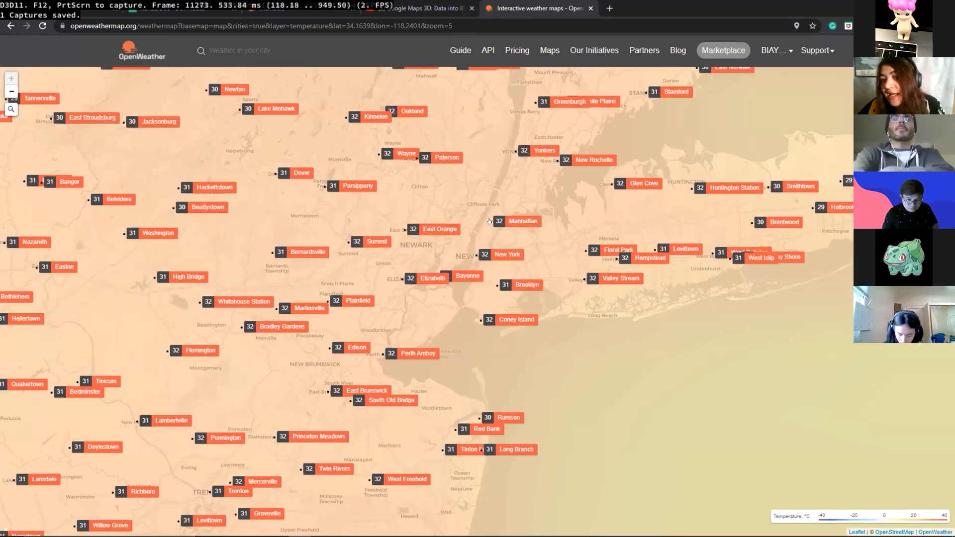
# - Examine the temperature and humidity details for Manhattan and New York on the weather map
pyautogui.click(515, 224)
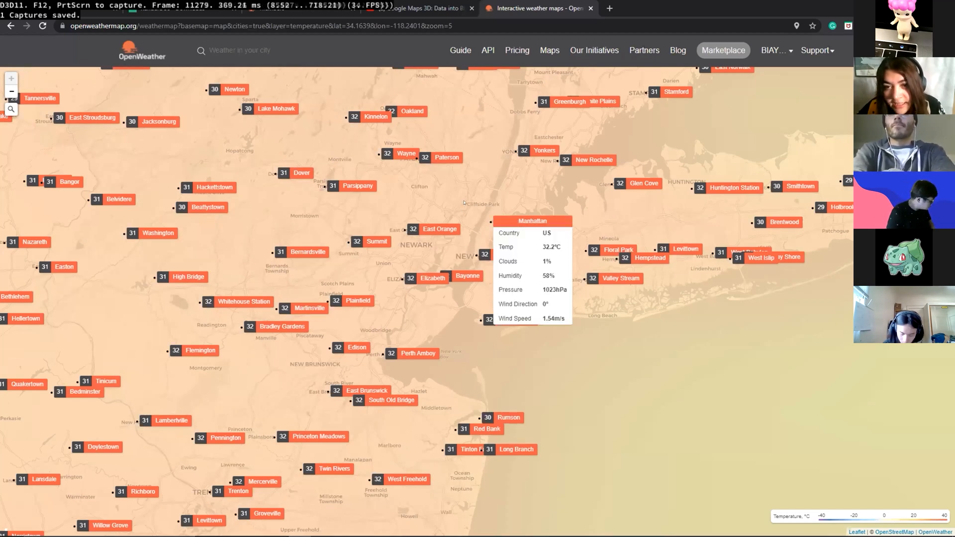
pyautogui.click(463, 202)
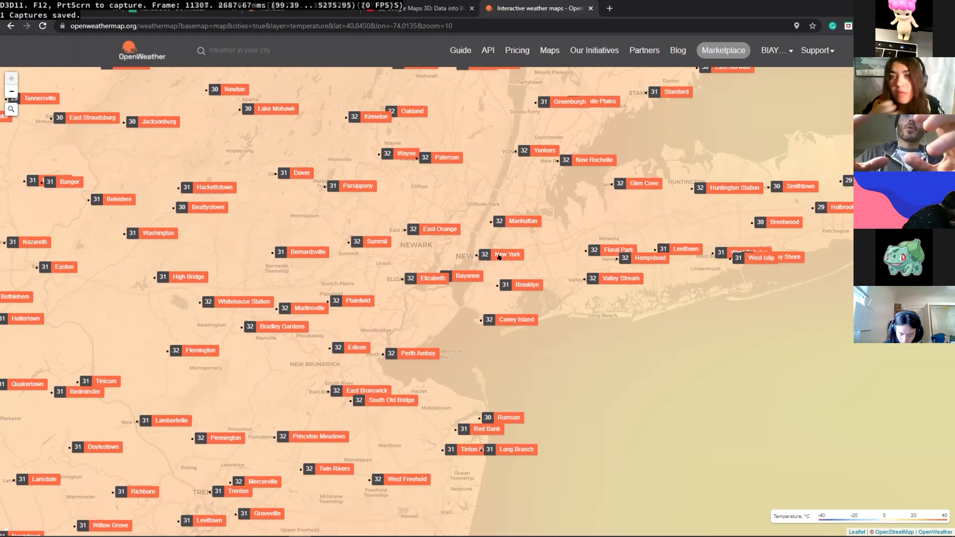
pyautogui.click(515, 257)
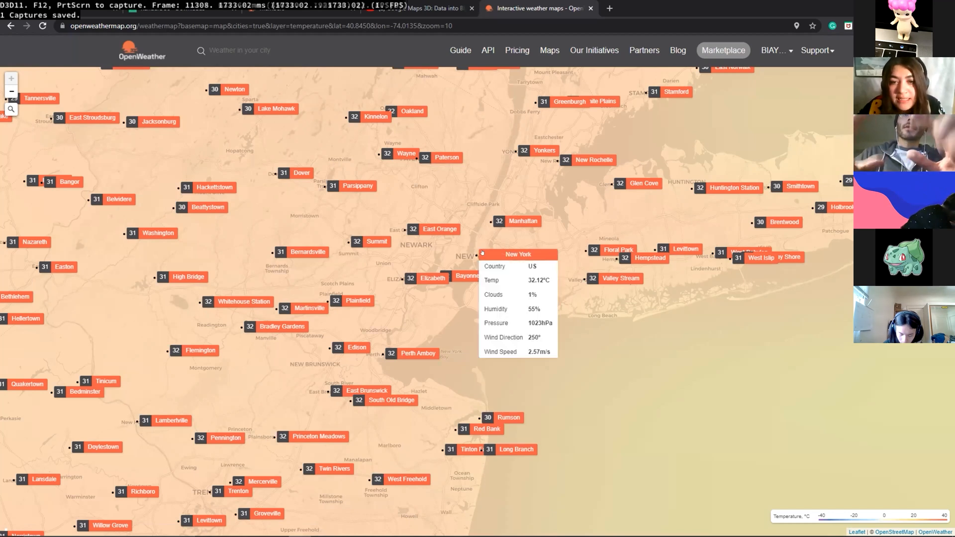
pyautogui.click(498, 254)
pyautogui.click(498, 254)
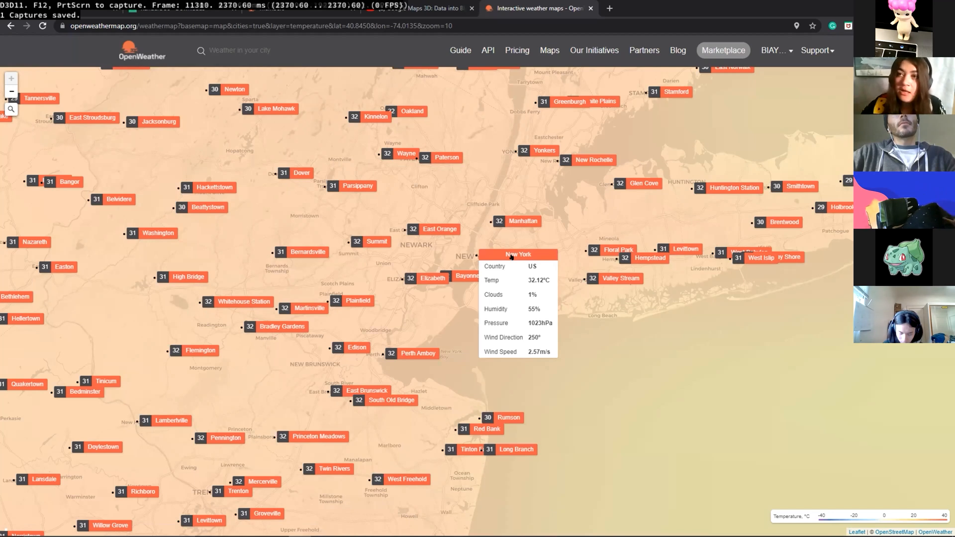
# - Switch back to Unity, frame the Manhattan_1 model in the Scene view, and look at it from a raised angle
pyautogui.click(898, 7)
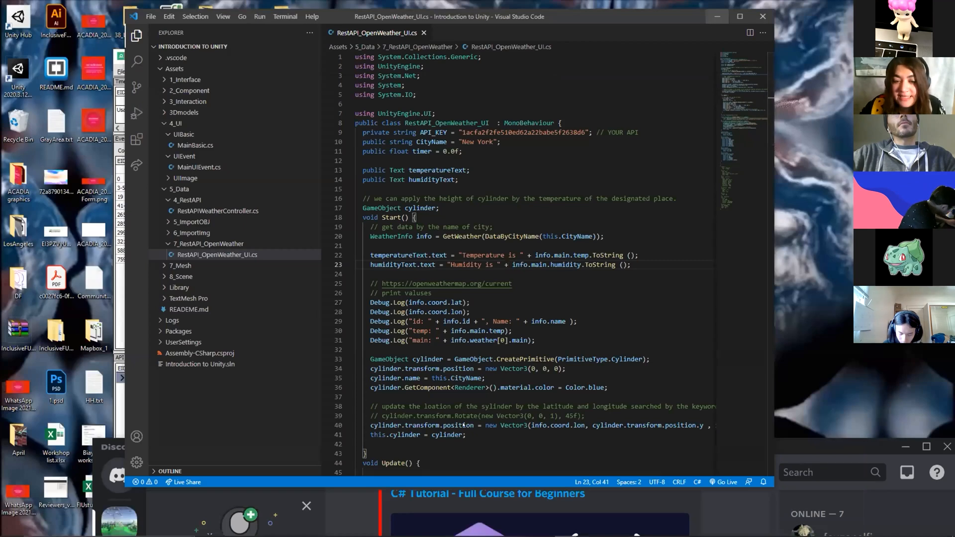
pyautogui.click(717, 16)
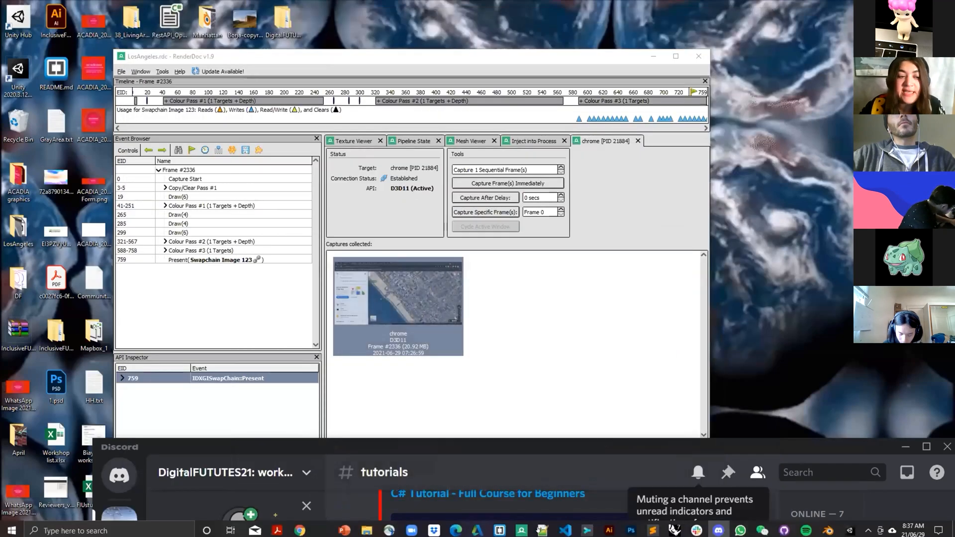
pyautogui.click(850, 527)
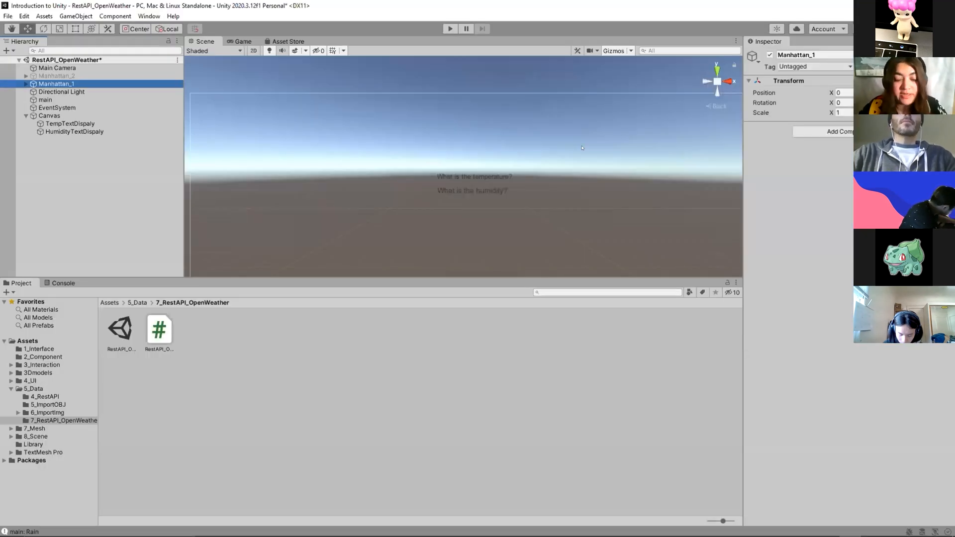
pyautogui.press('f')
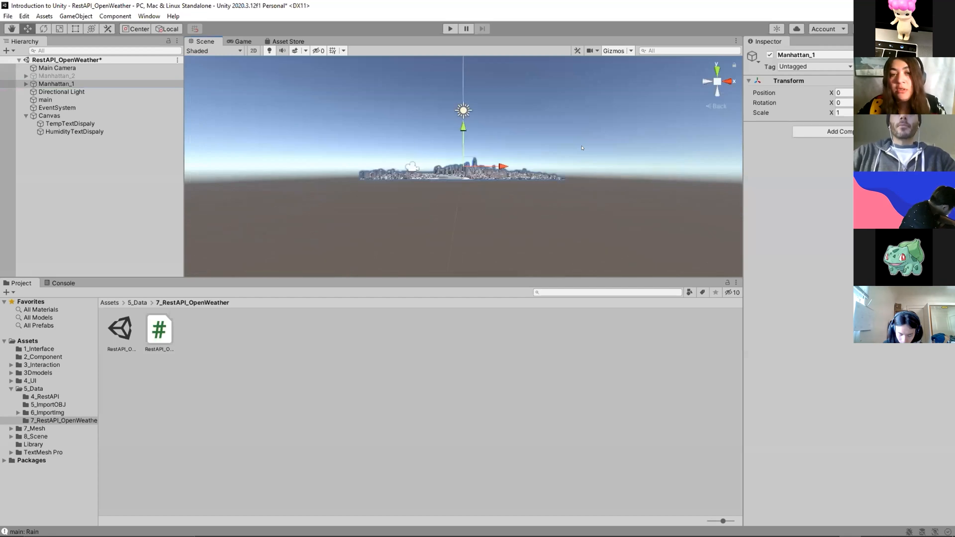
pyautogui.scroll(2, 489, 155)
pyautogui.moveTo(544, 113); pyautogui.dragTo(560, 152, button='middle')
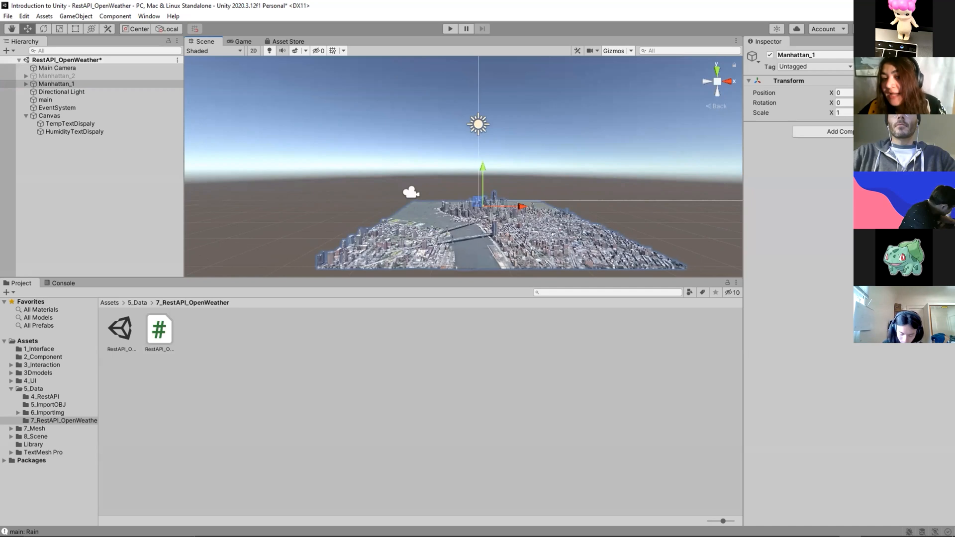
pyautogui.moveTo(577, 184)
pyautogui.mouseDown(button='middle')
pyautogui.moveTo(563, 164)
pyautogui.moveTo(585, 172)
pyautogui.mouseUp(button='middle')
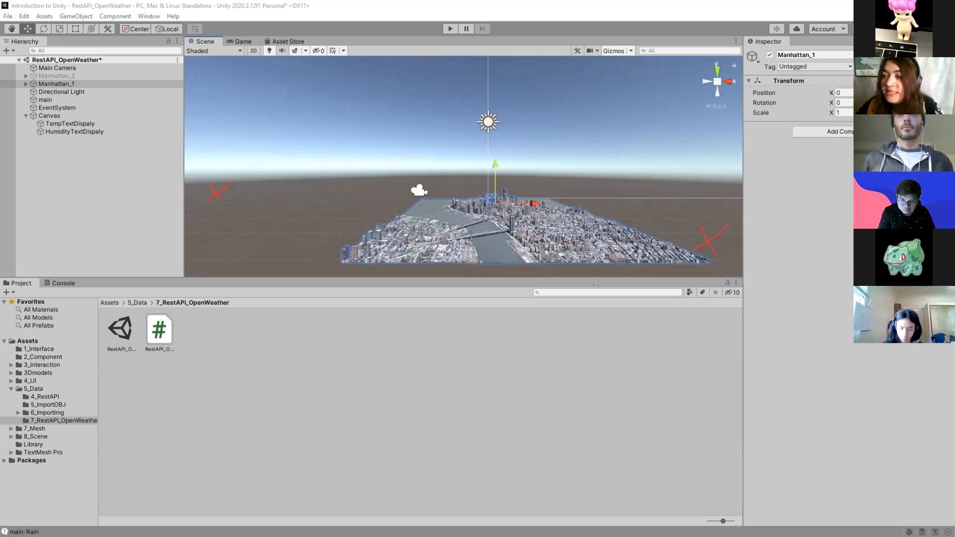
pyautogui.moveTo(209, 152)
pyautogui.mouseDown()
pyautogui.moveTo(211, 181)
pyautogui.moveTo(231, 166)
pyautogui.moveTo(252, 181)
pyautogui.mouseUp()
pyautogui.moveTo(255, 140)
pyautogui.mouseDown()
pyautogui.moveTo(259, 176)
pyautogui.moveTo(281, 178)
pyautogui.moveTo(305, 150)
pyautogui.mouseUp()
pyautogui.moveTo(272, 140)
pyautogui.mouseDown()
pyautogui.moveTo(287, 185)
pyautogui.moveTo(300, 177)
pyautogui.mouseUp()
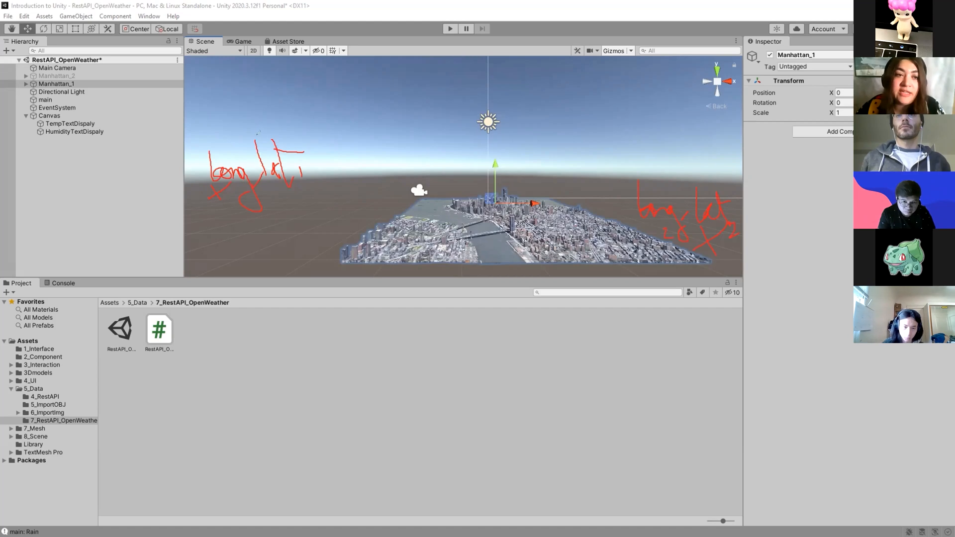
pyautogui.moveTo(232, 136); pyautogui.dragTo(302, 145)
pyautogui.moveTo(369, 142)
pyautogui.mouseDown()
pyautogui.moveTo(704, 184)
pyautogui.moveTo(681, 203)
pyautogui.mouseUp()
pyautogui.moveTo(241, 131)
pyautogui.mouseDown()
pyautogui.moveTo(220, 154)
pyautogui.moveTo(244, 152)
pyautogui.mouseUp()
pyautogui.moveTo(241, 133); pyautogui.dragTo(235, 140)
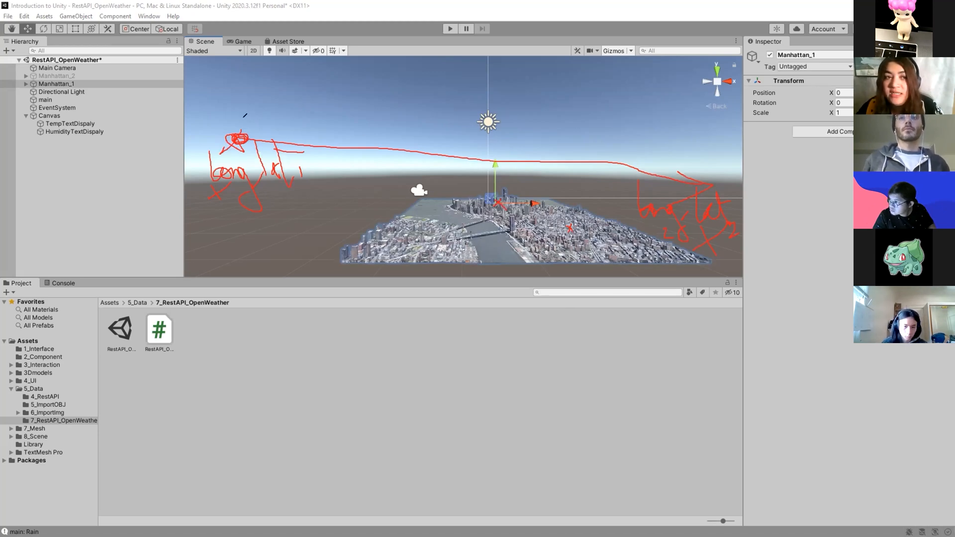
pyautogui.moveTo(499, 204); pyautogui.dragTo(563, 231)
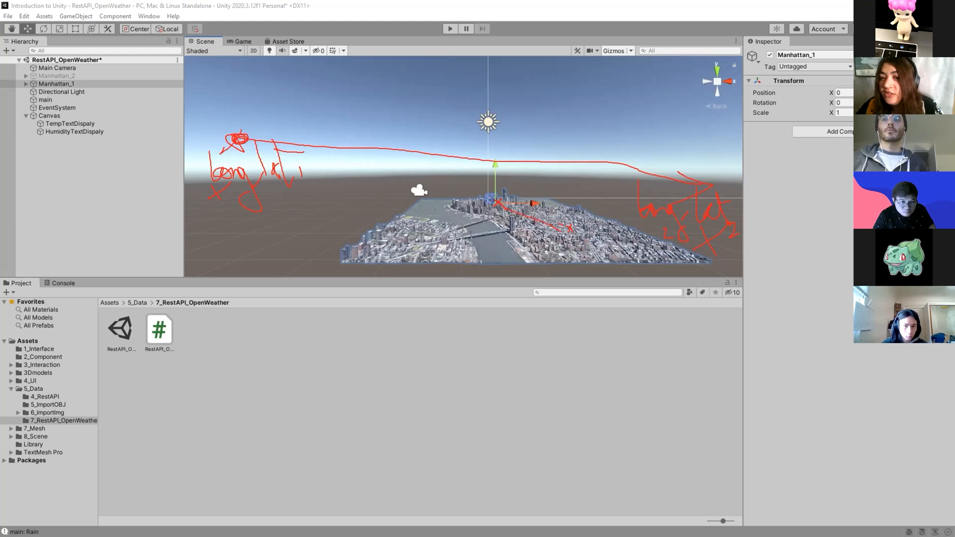